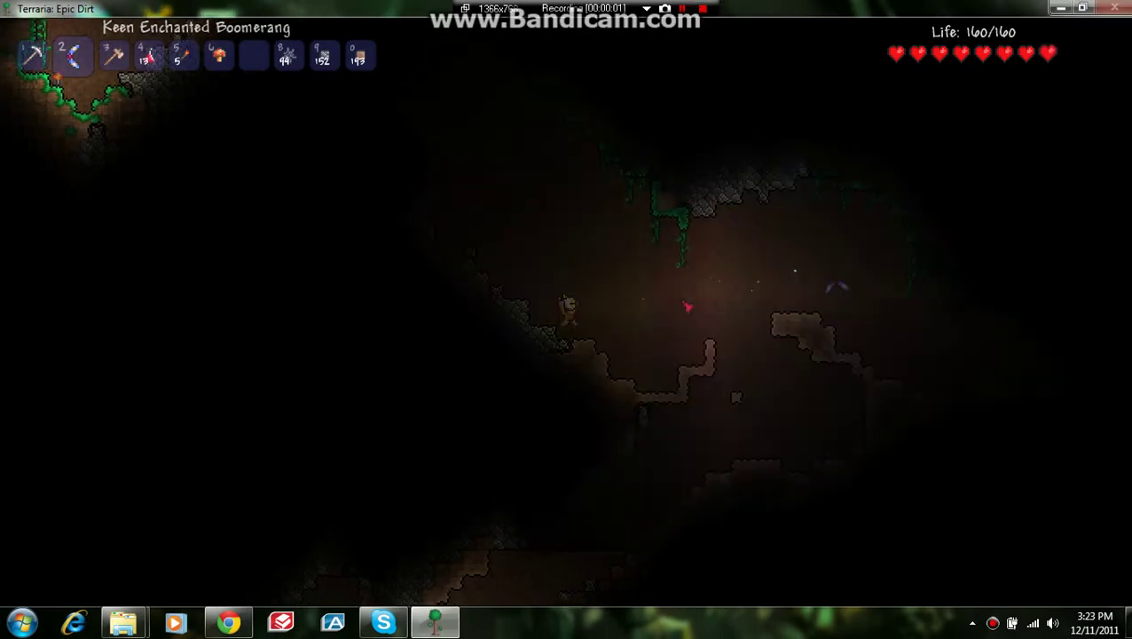
Move up the sloped tunnel, attack an enemy, and collect copper coins on the way
key(a)
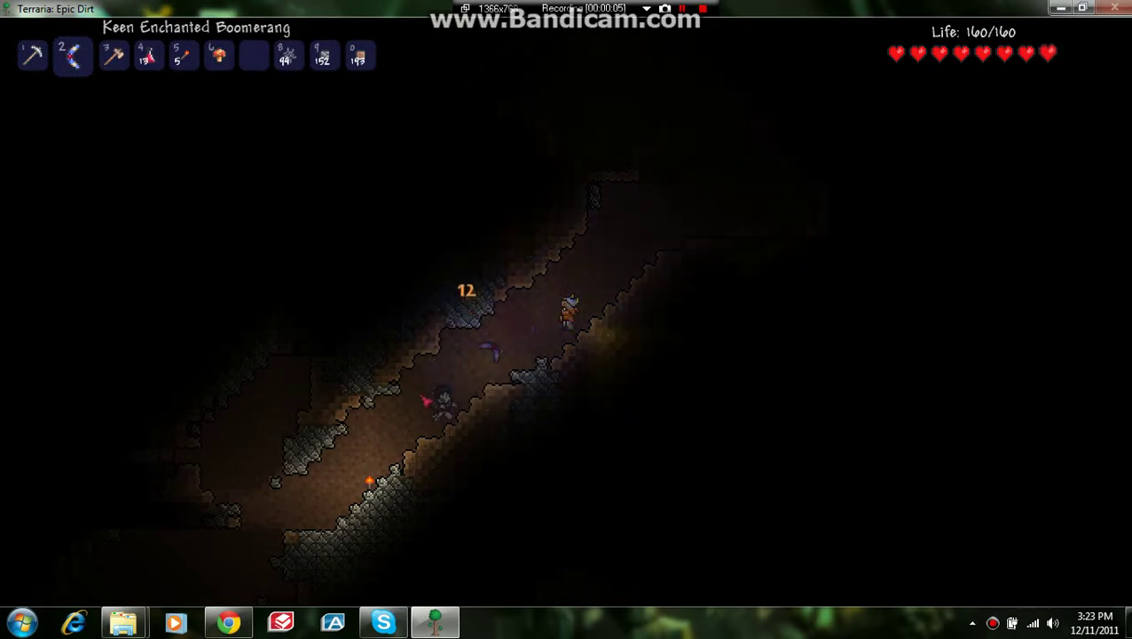
key(d)
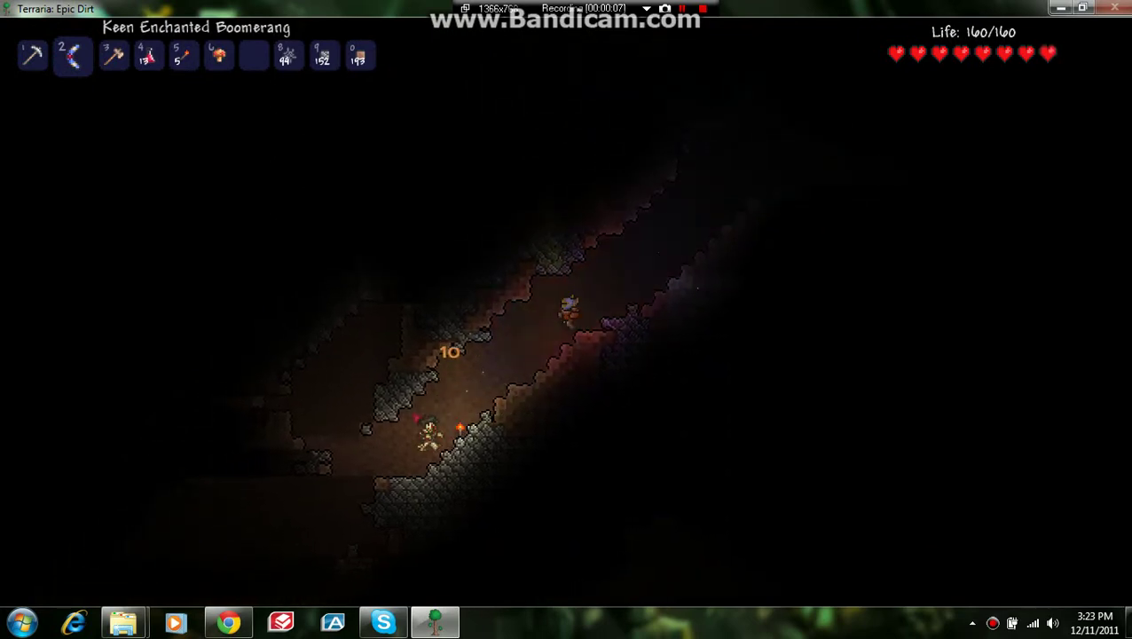
key(d)
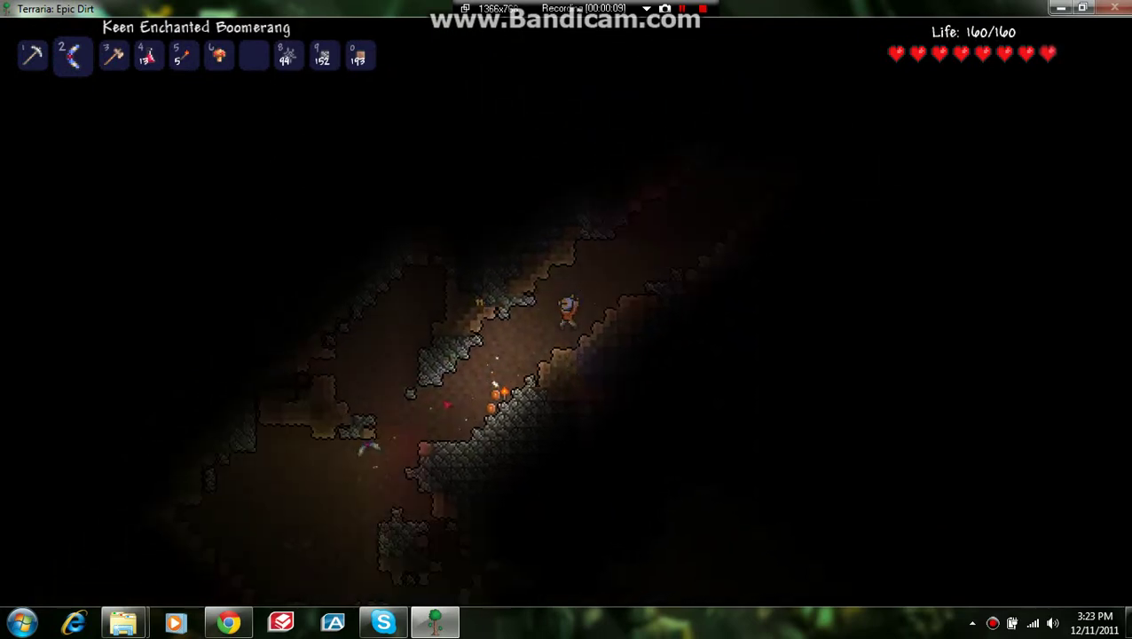
key(a)
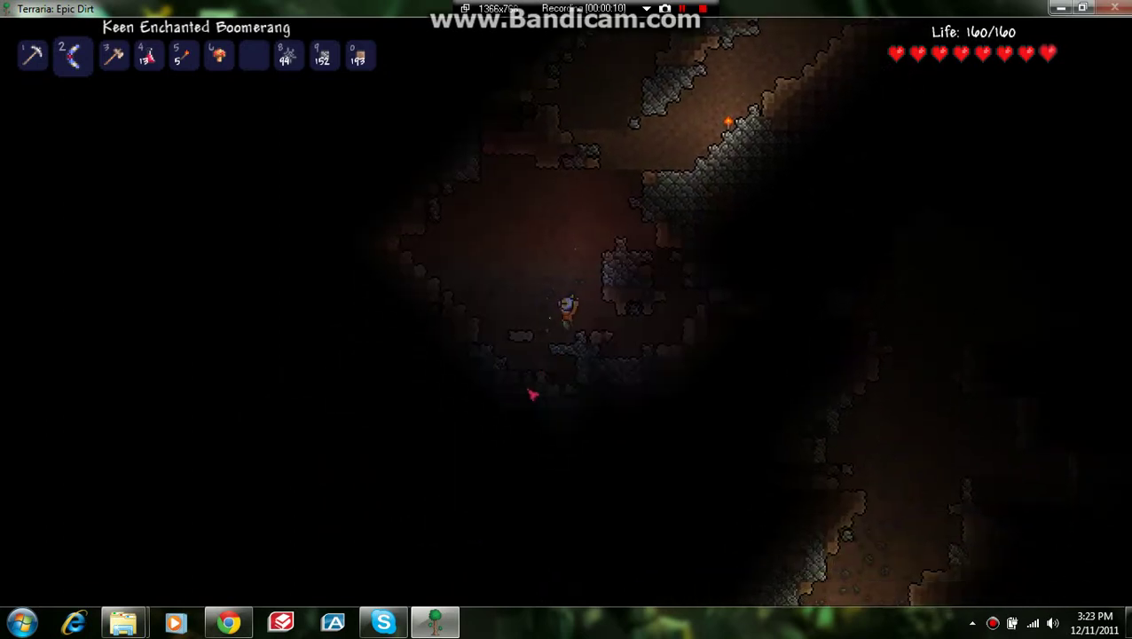
key(a)
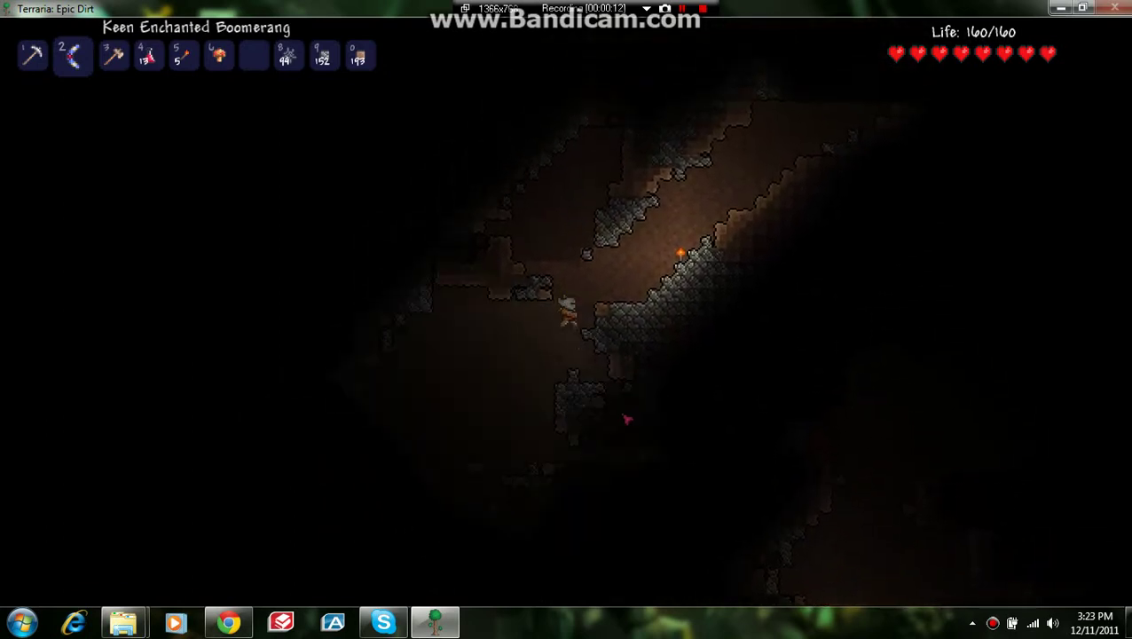
key(space)
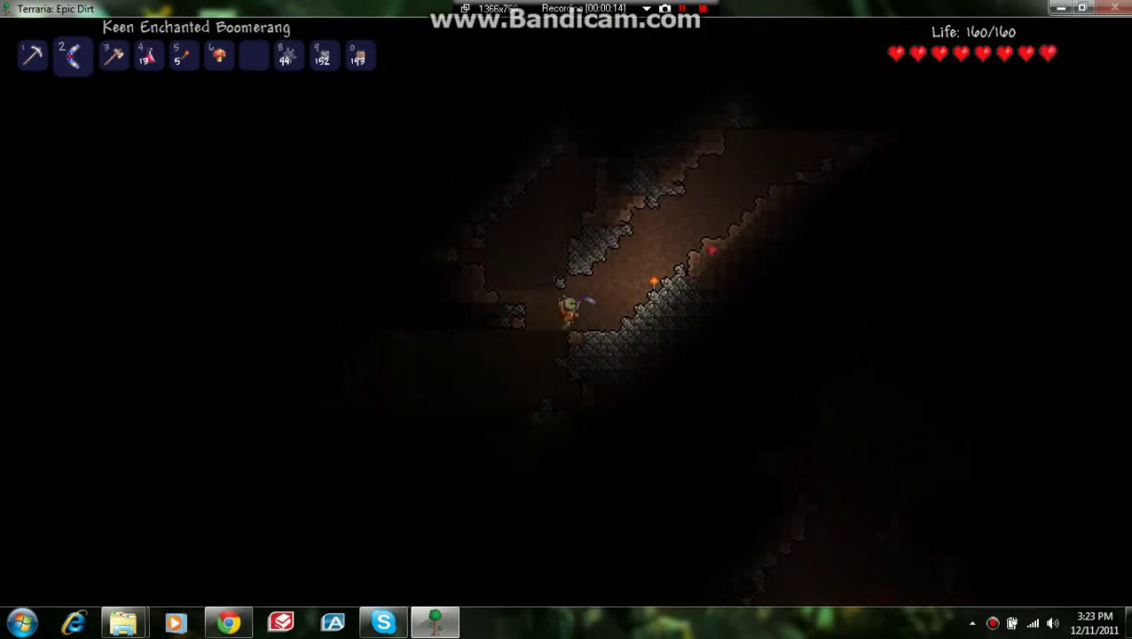
Climb through the dark passage with the boomerang into the torch-lit mossy jungle cave
key(d)
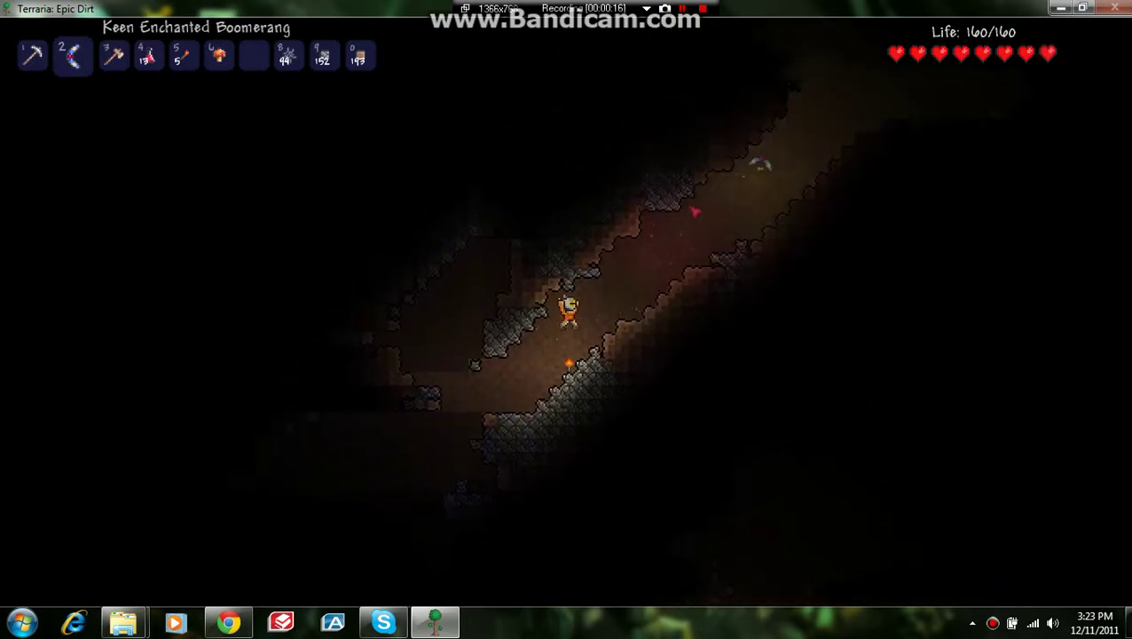
key(d)
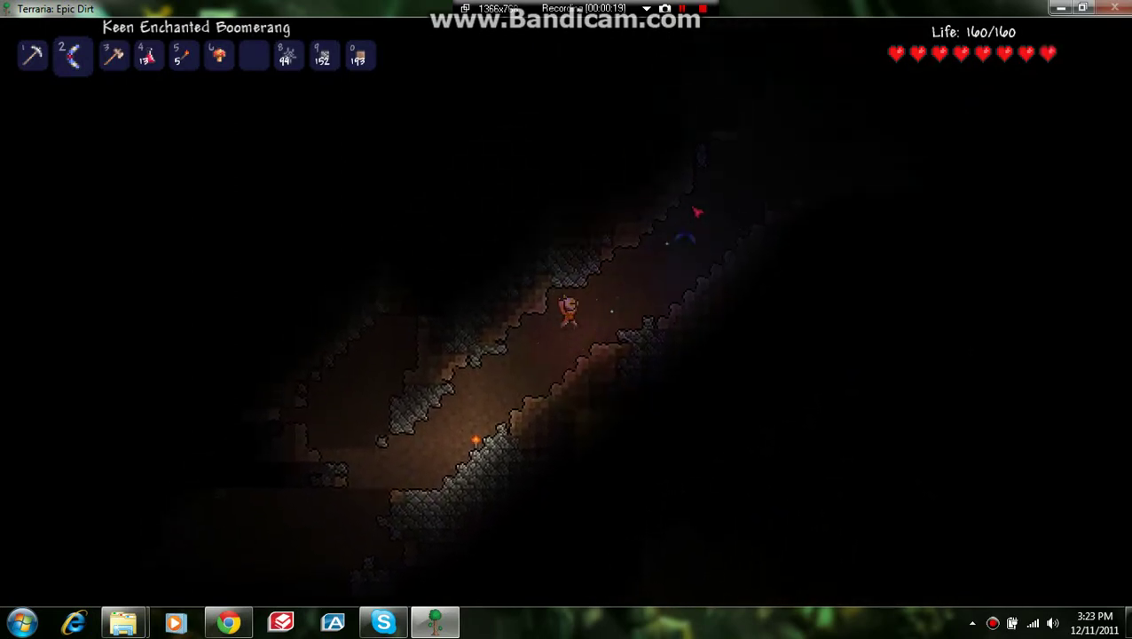
key(d)
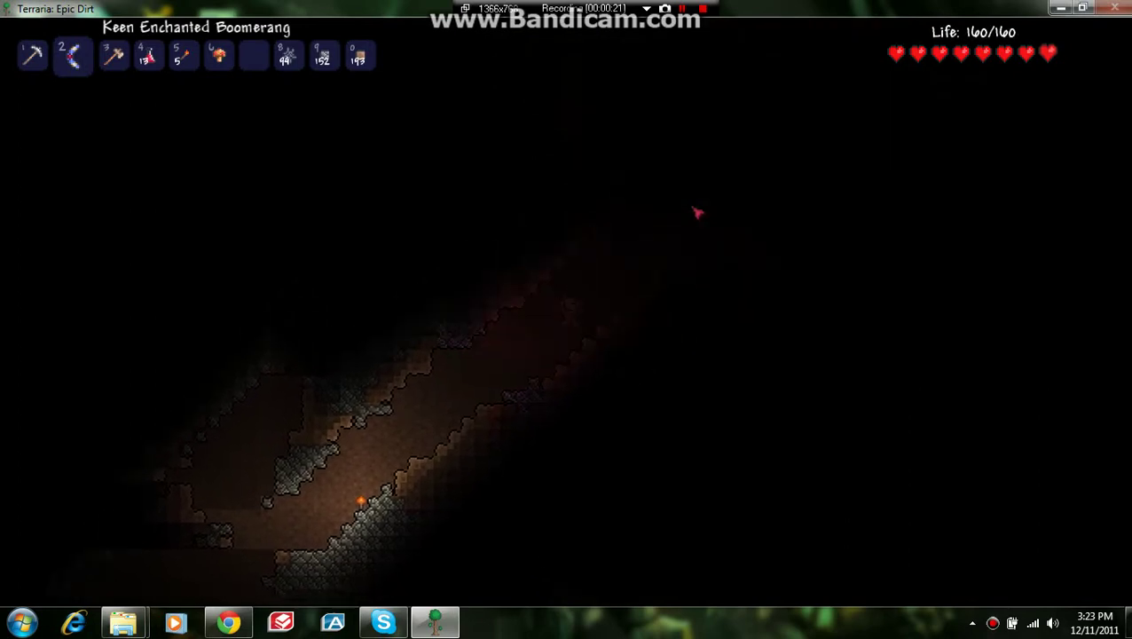
key(d)
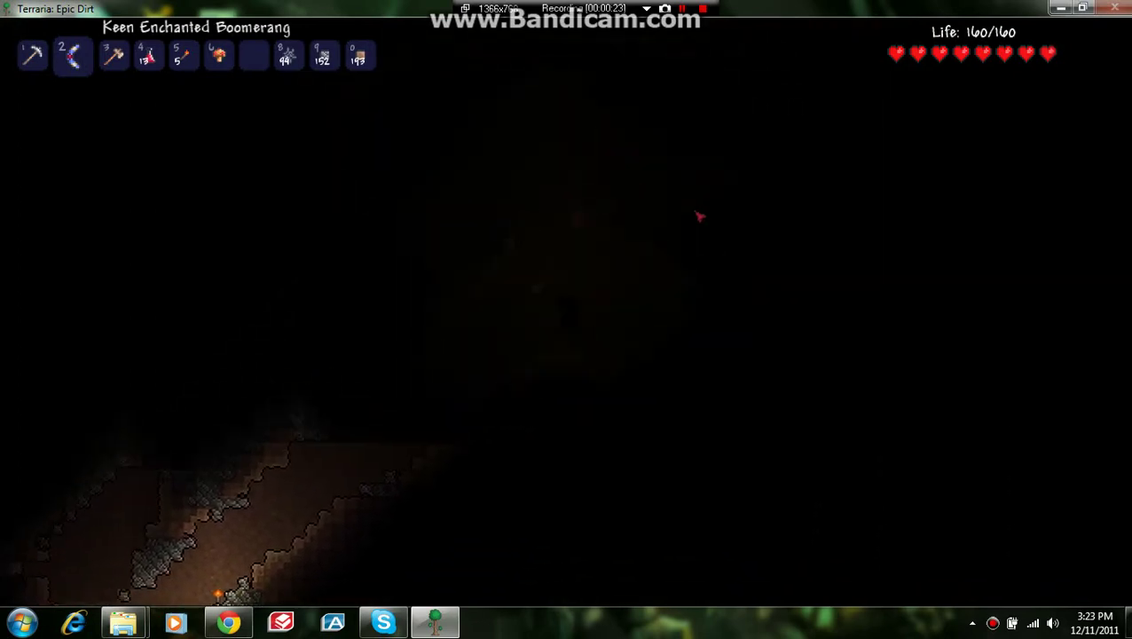
key(d)
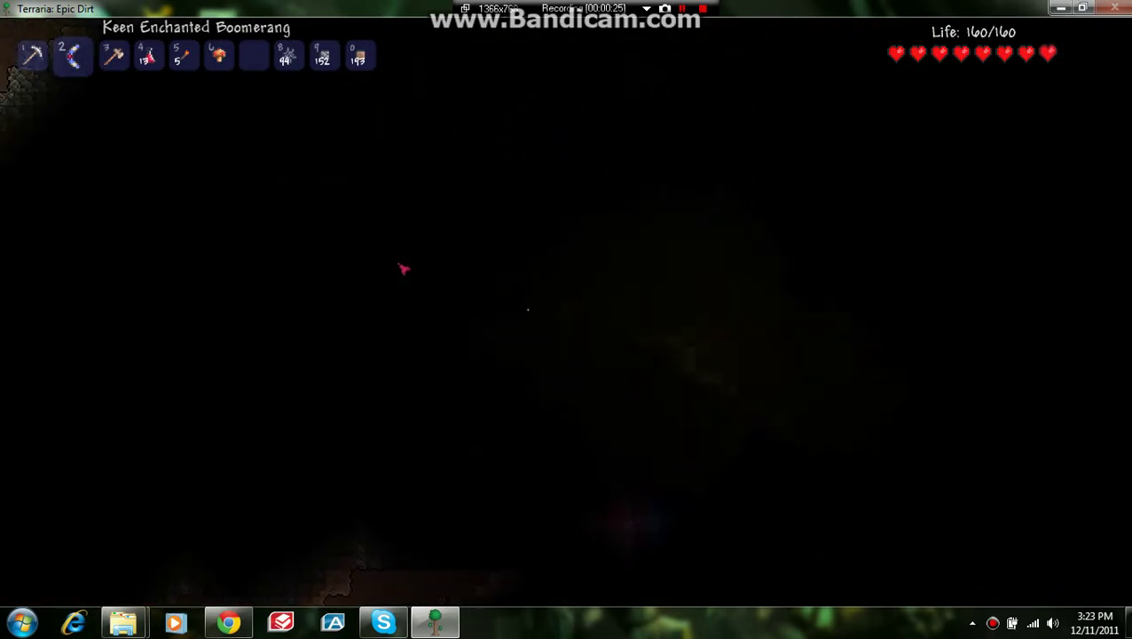
key(d)
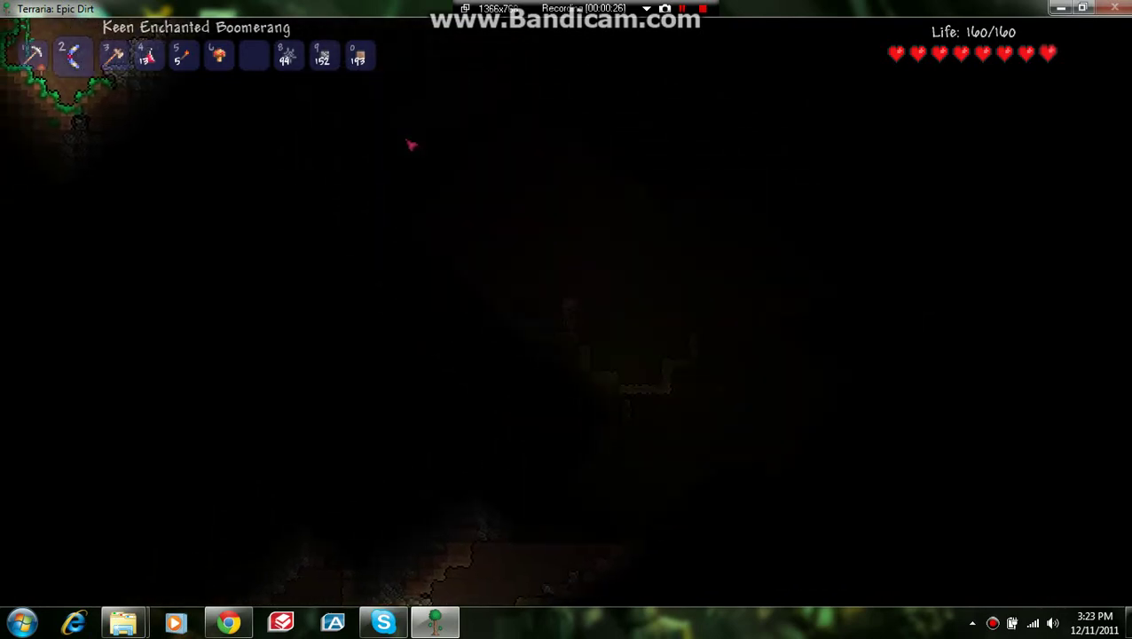
key(d)
key(a)
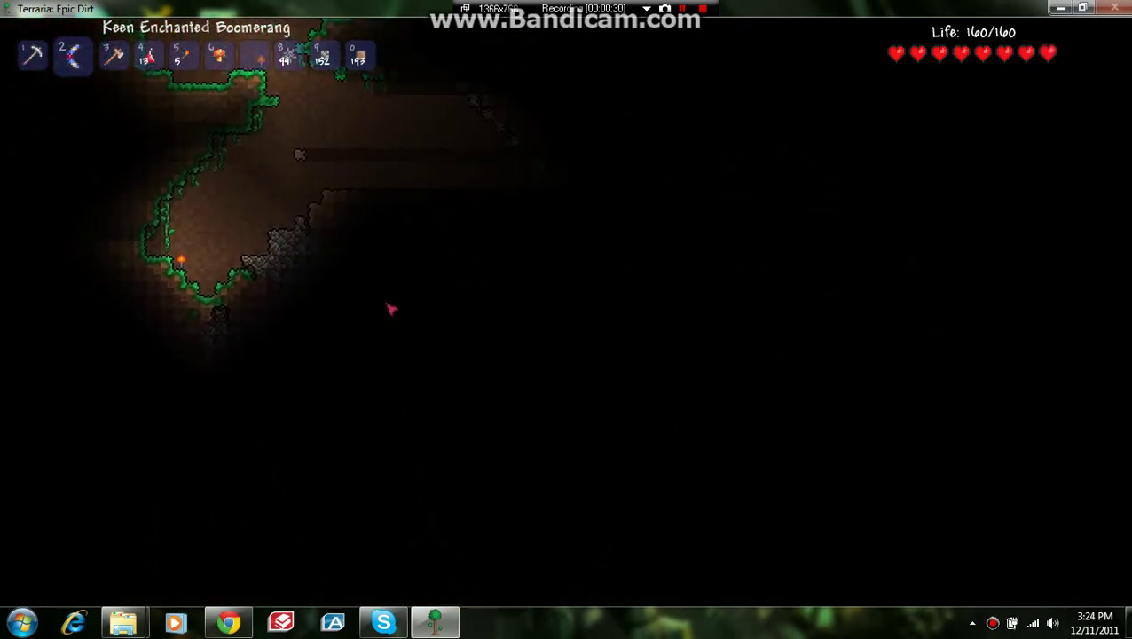
key(a)
key(a)
key(a)
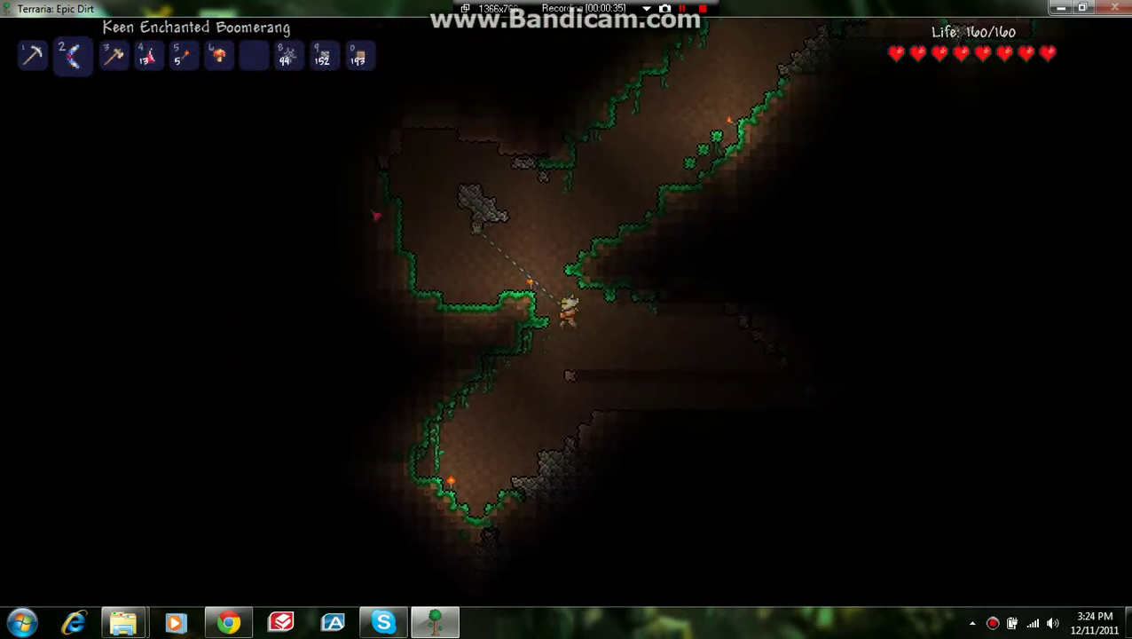
Climb the diagonal jungle tunnel past the wooden house onto the night-time surface
key(d)
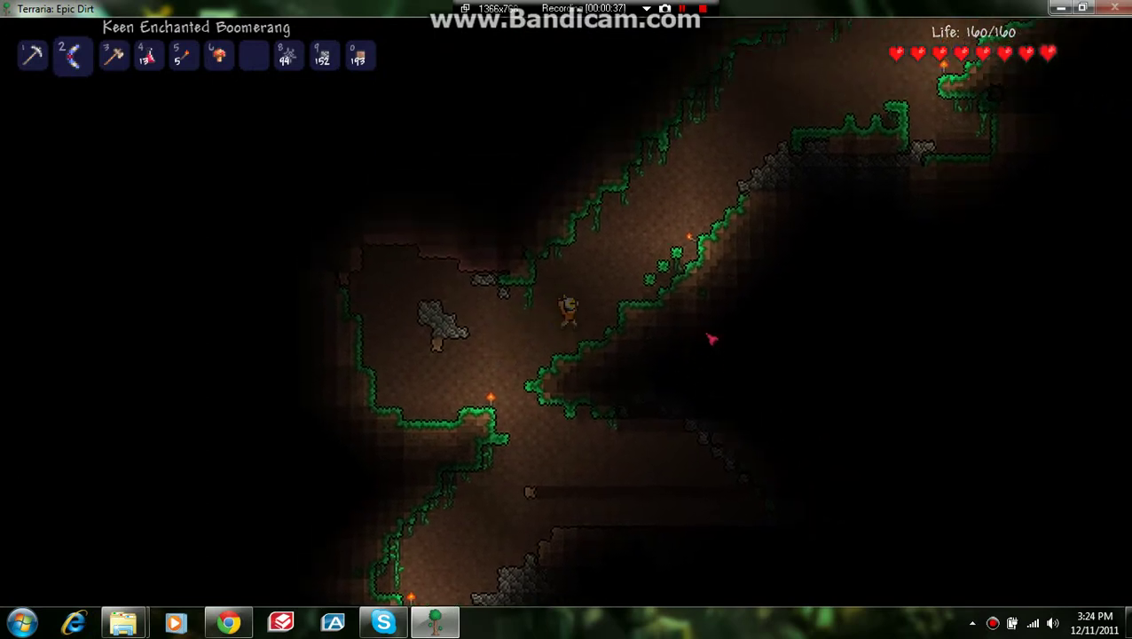
key(d)
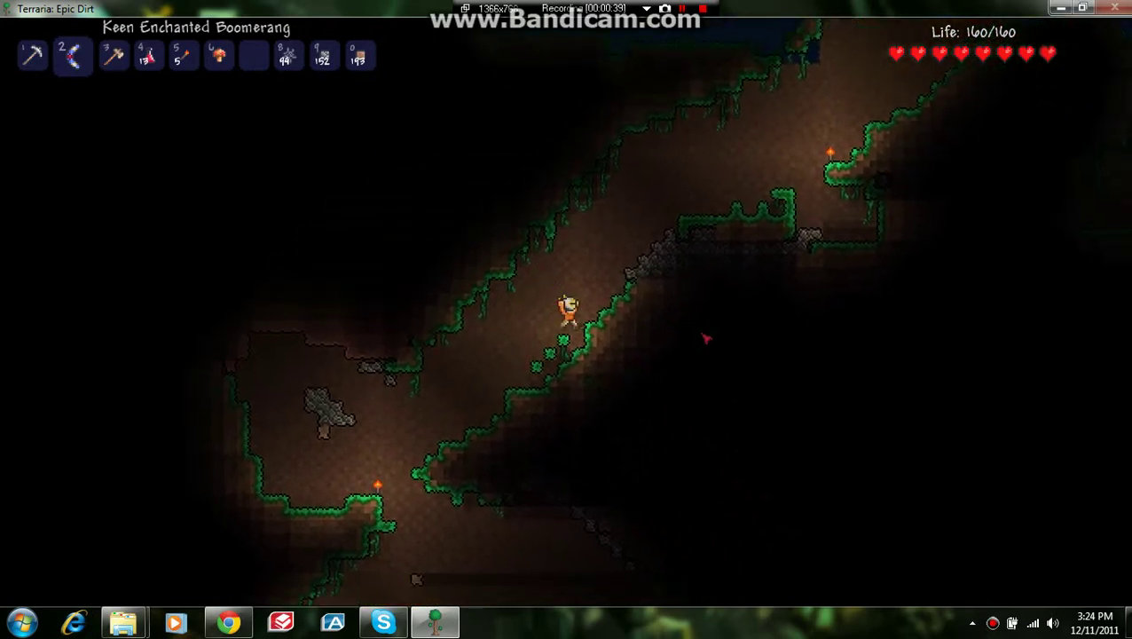
key(d)
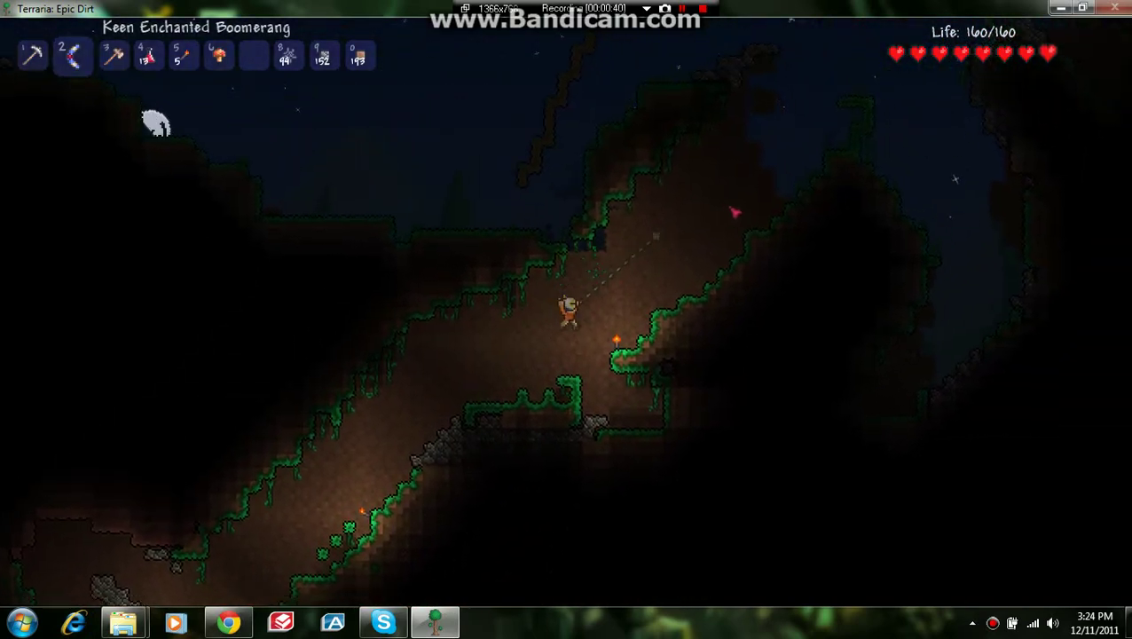
key(d)
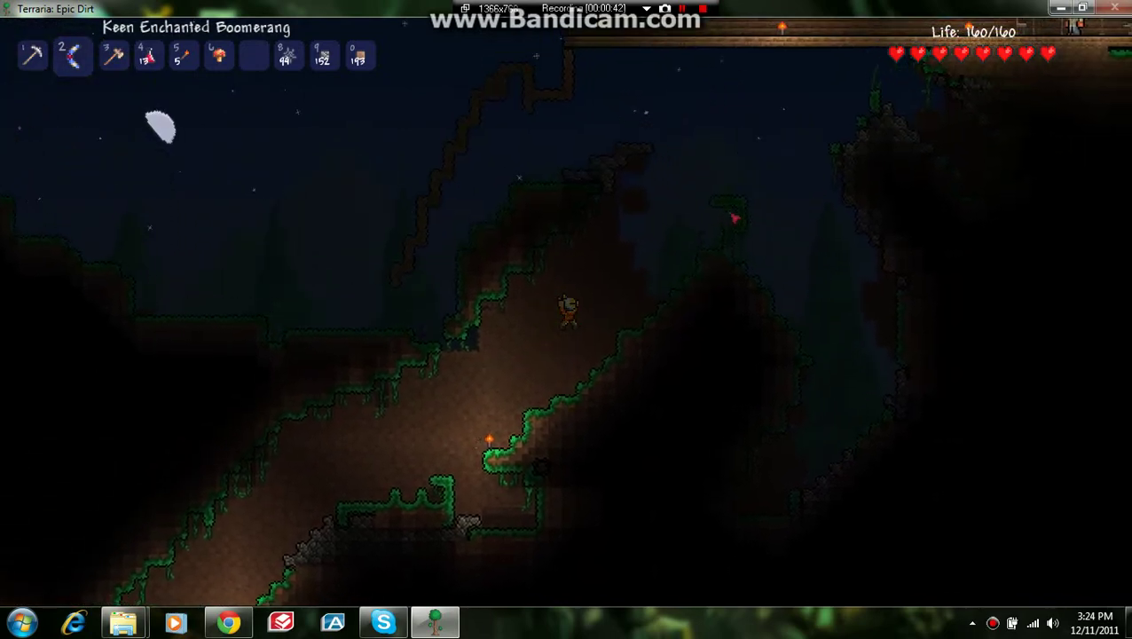
key(space)
key(a)
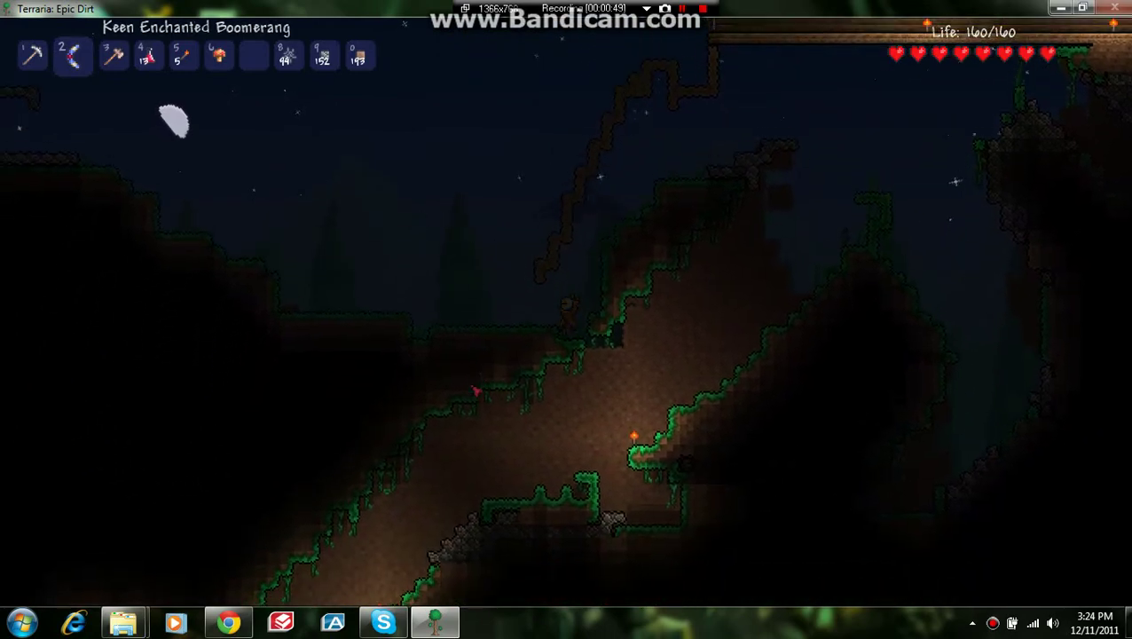
key(a)
key(a)
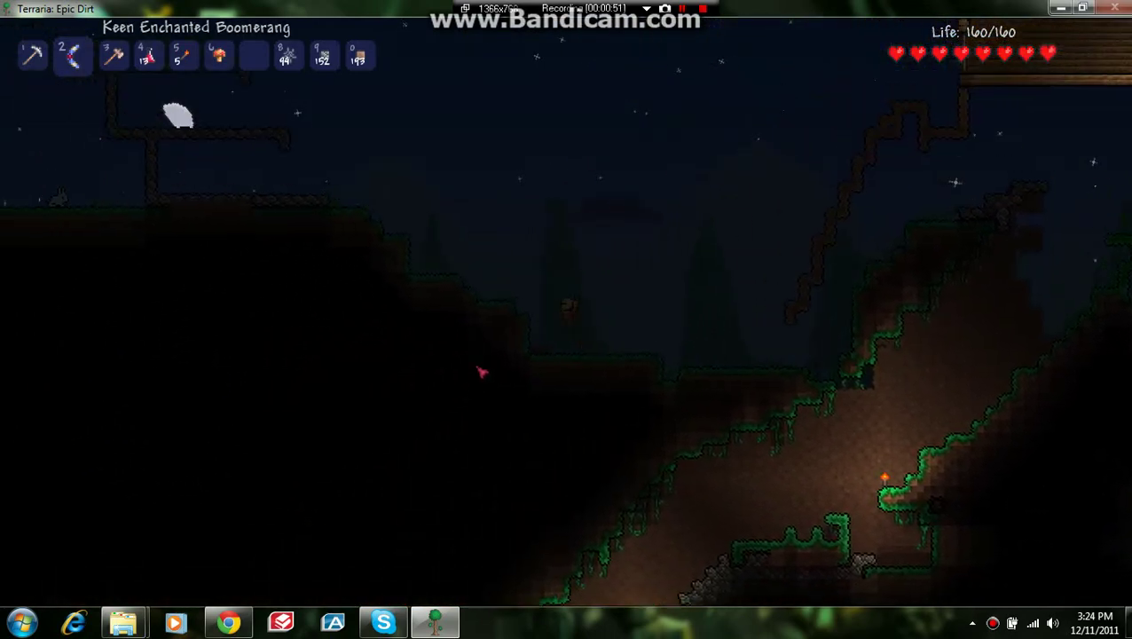
Move left across the surface beside the structure and drop to lower ground
key(a)
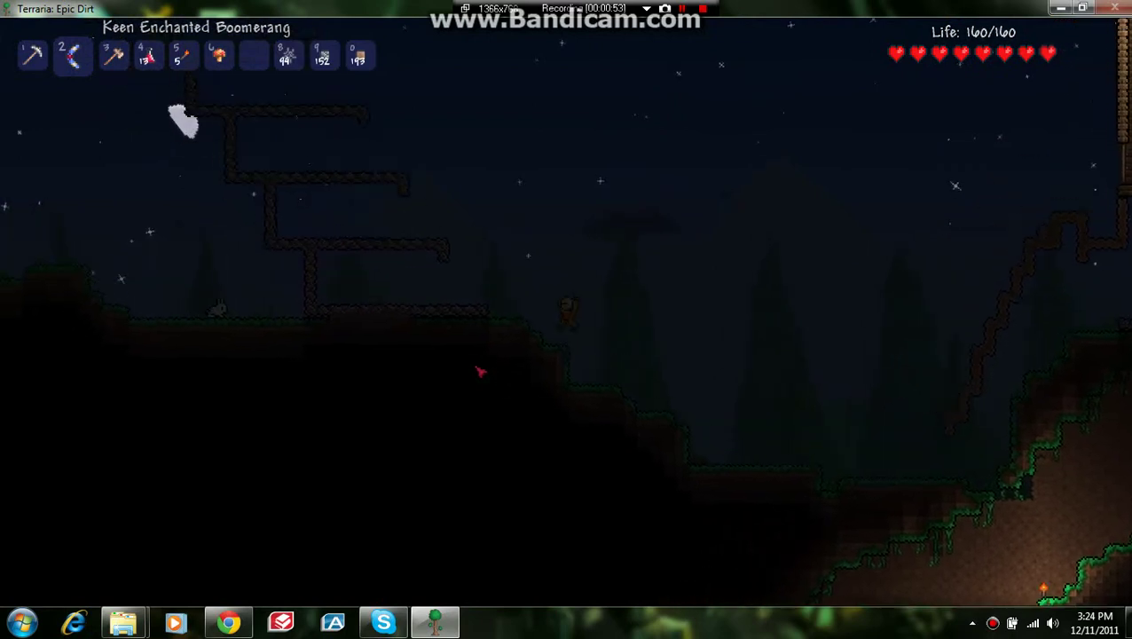
key(a)
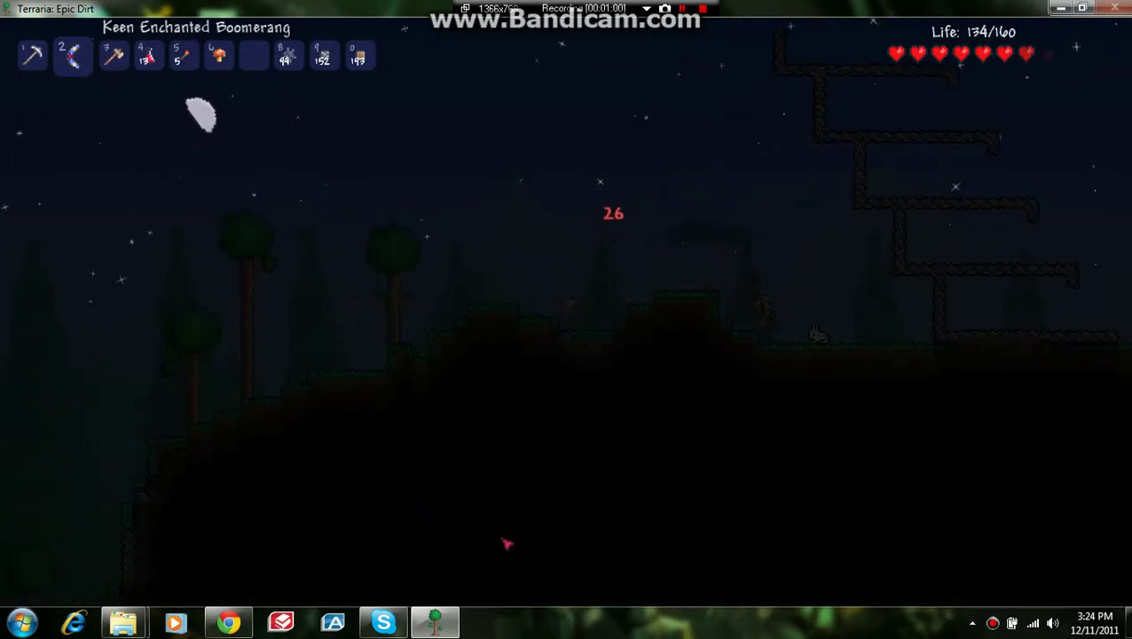
key(space)
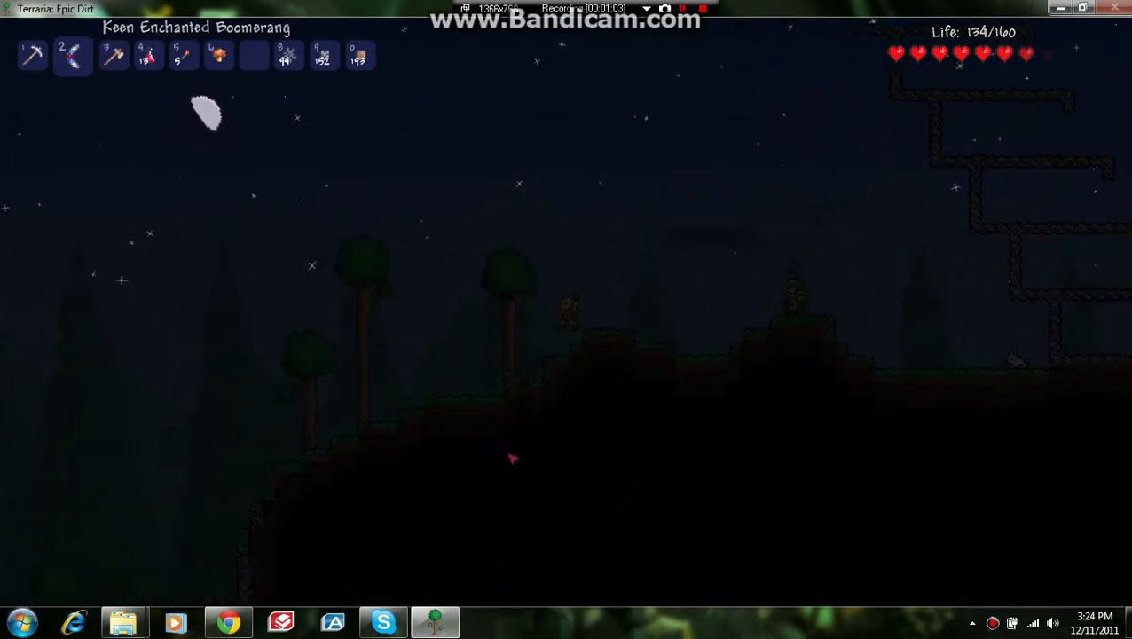
key(a)
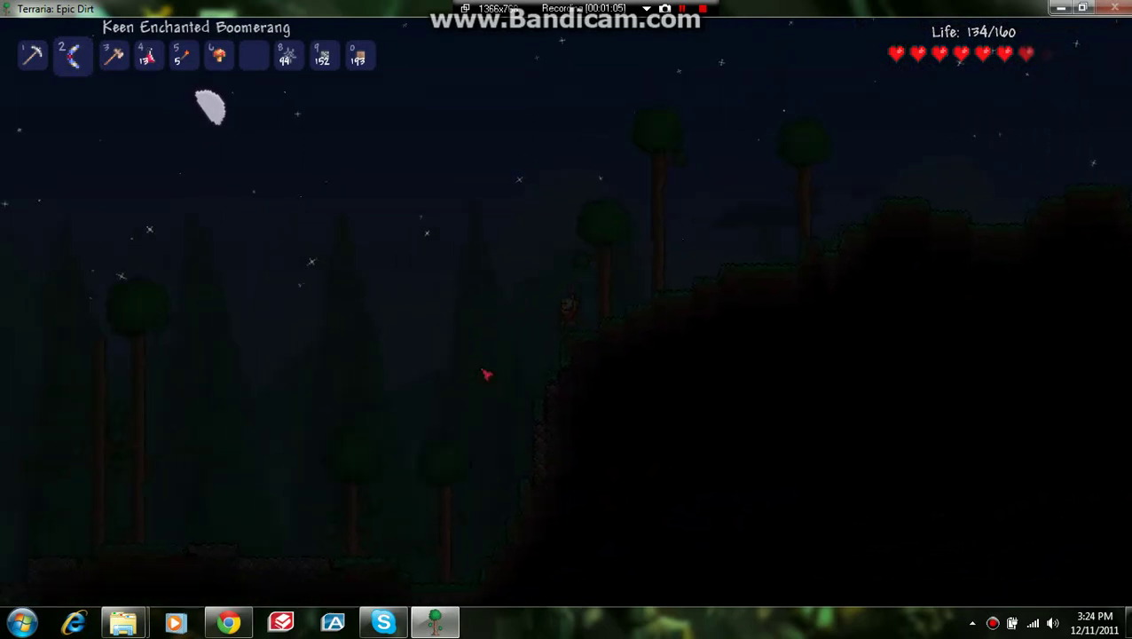
key(a)
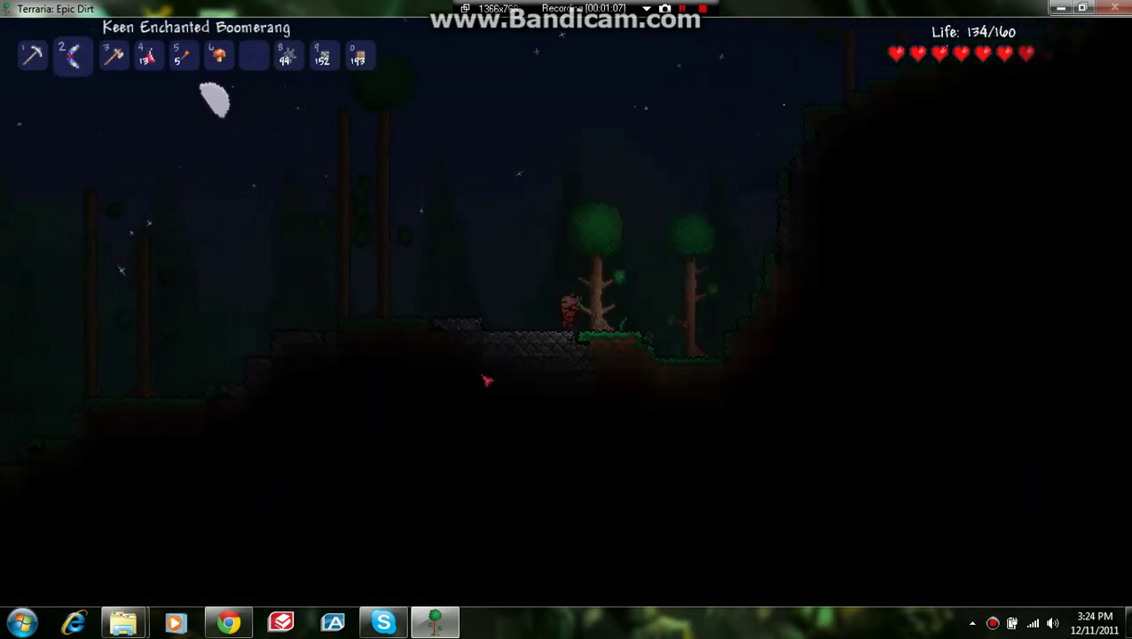
Head right over the forest terrain toward the zombies, fighting them with the boomerang
key(d)
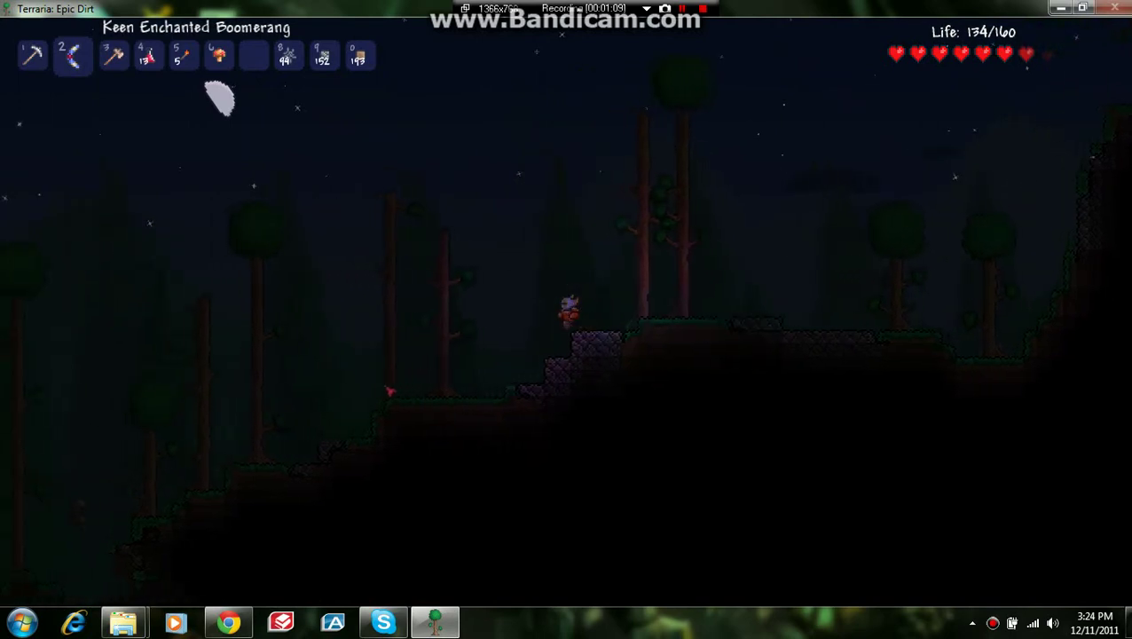
key(d)
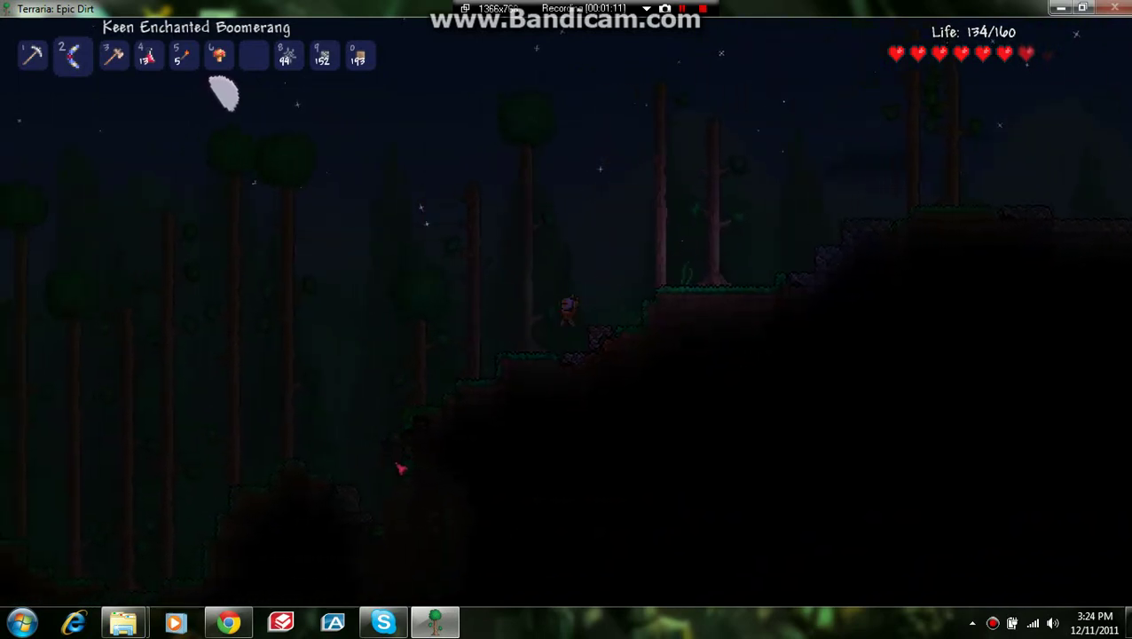
key(d)
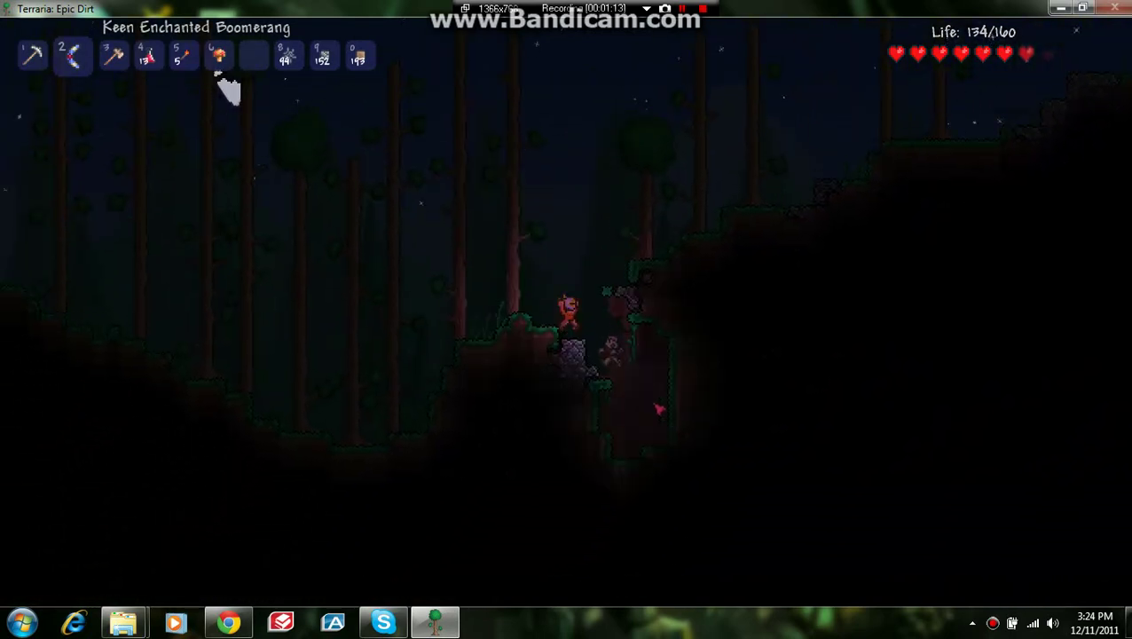
key(d)
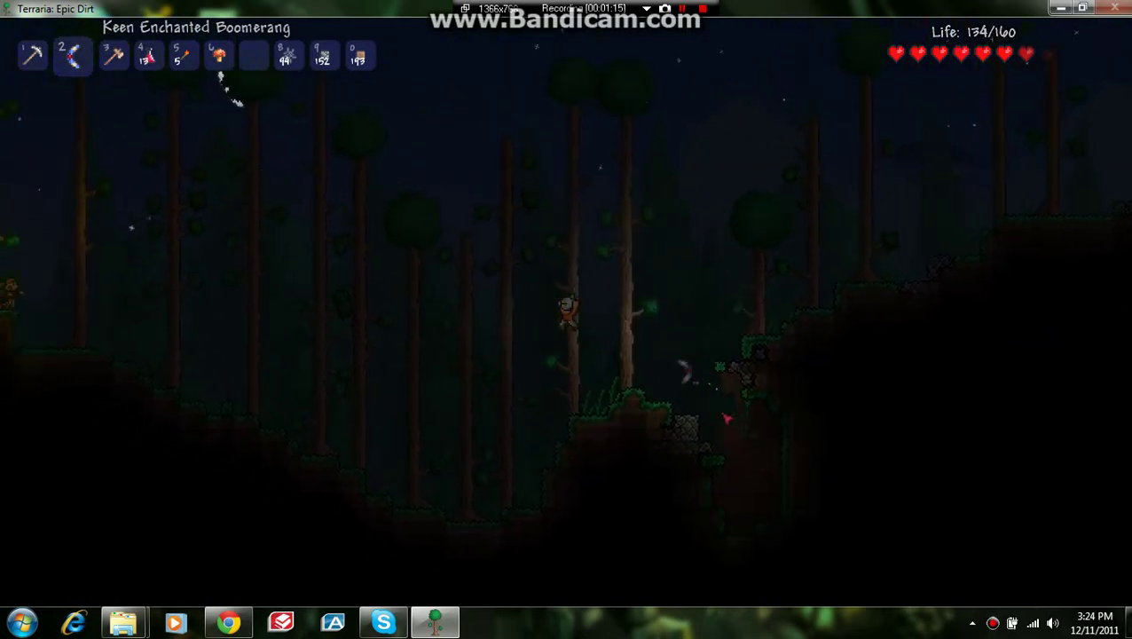
key(d)
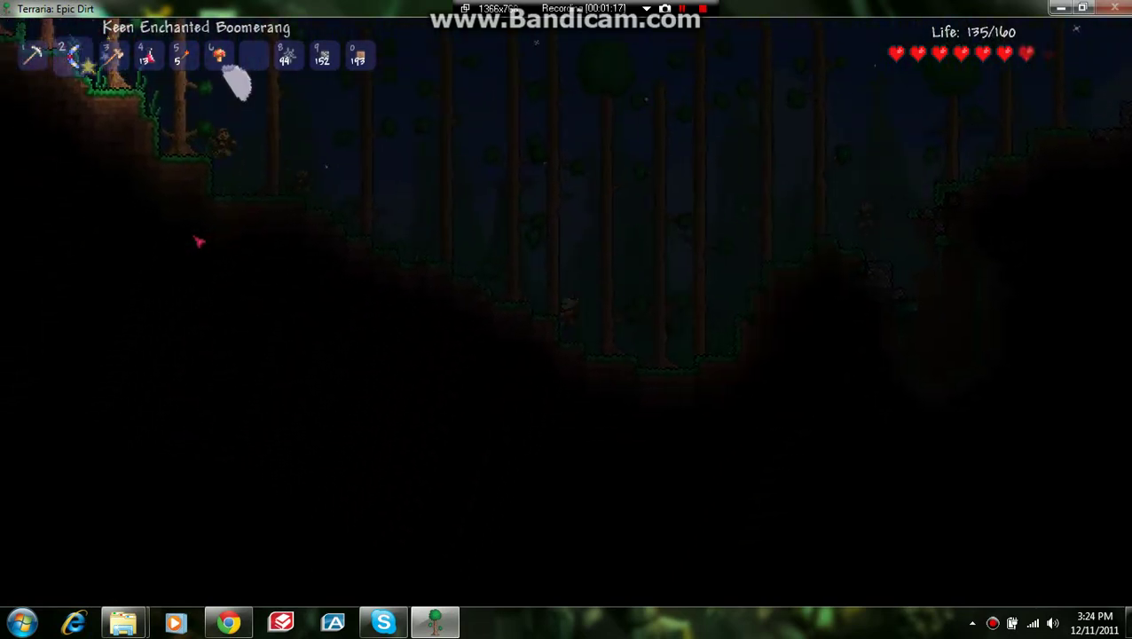
key(d)
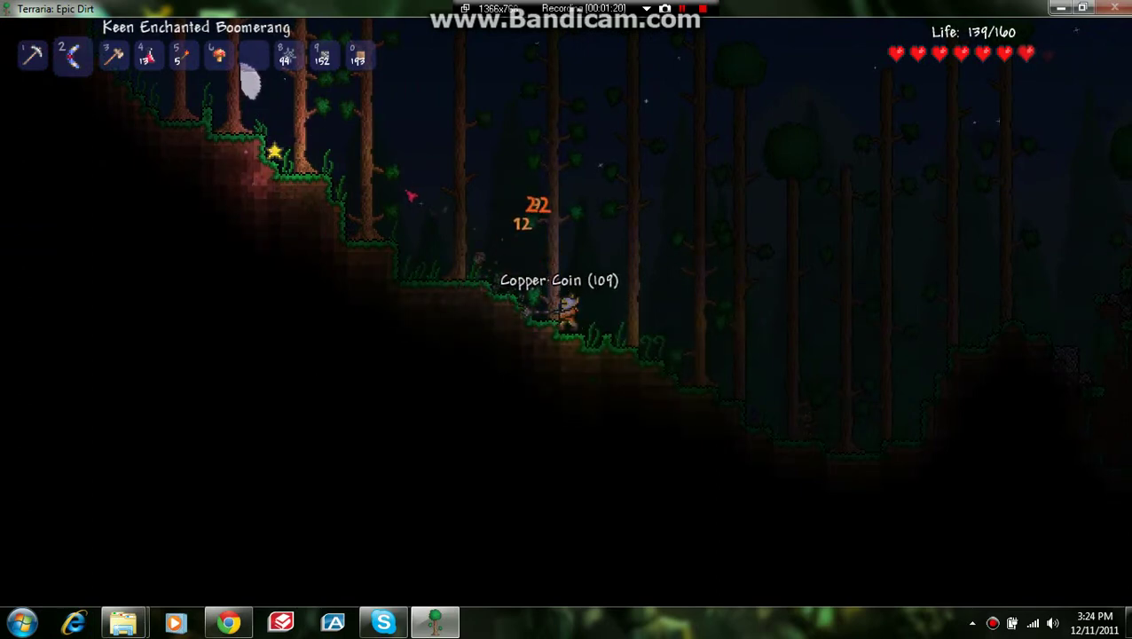
Collect the dropped coins and the Fallen Star at the bottom of the slope
key(d)
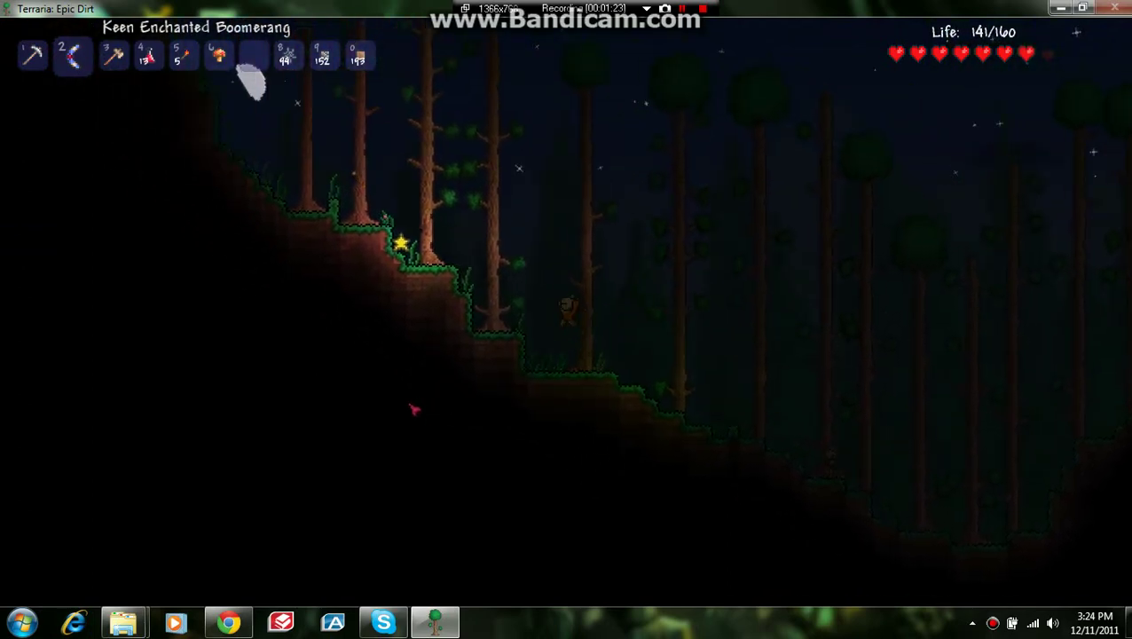
key(a)
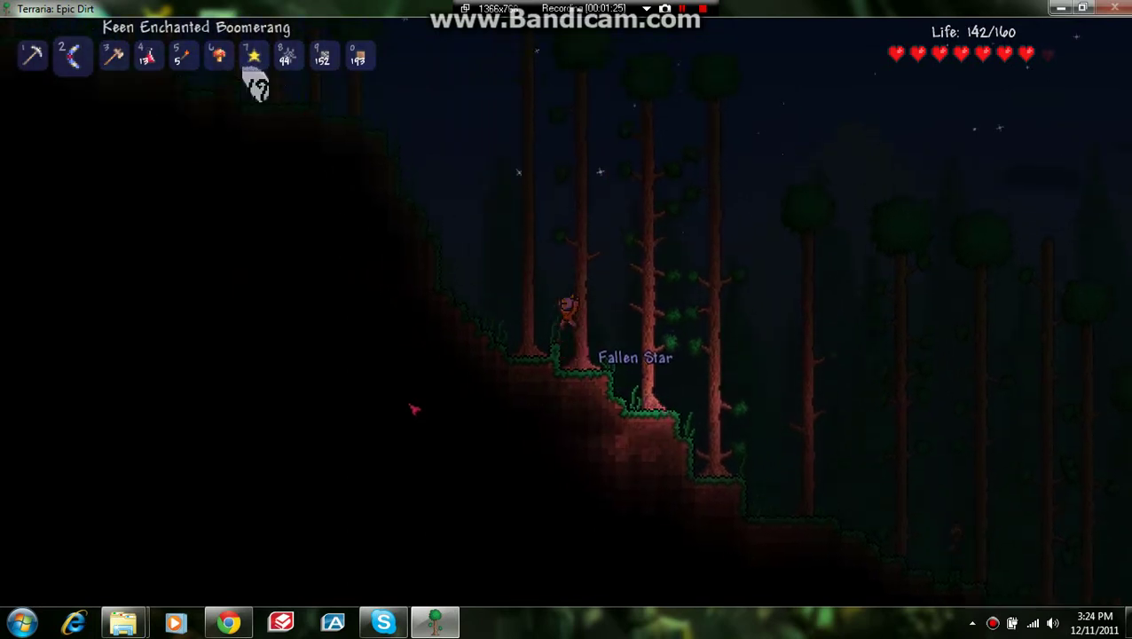
key(a)
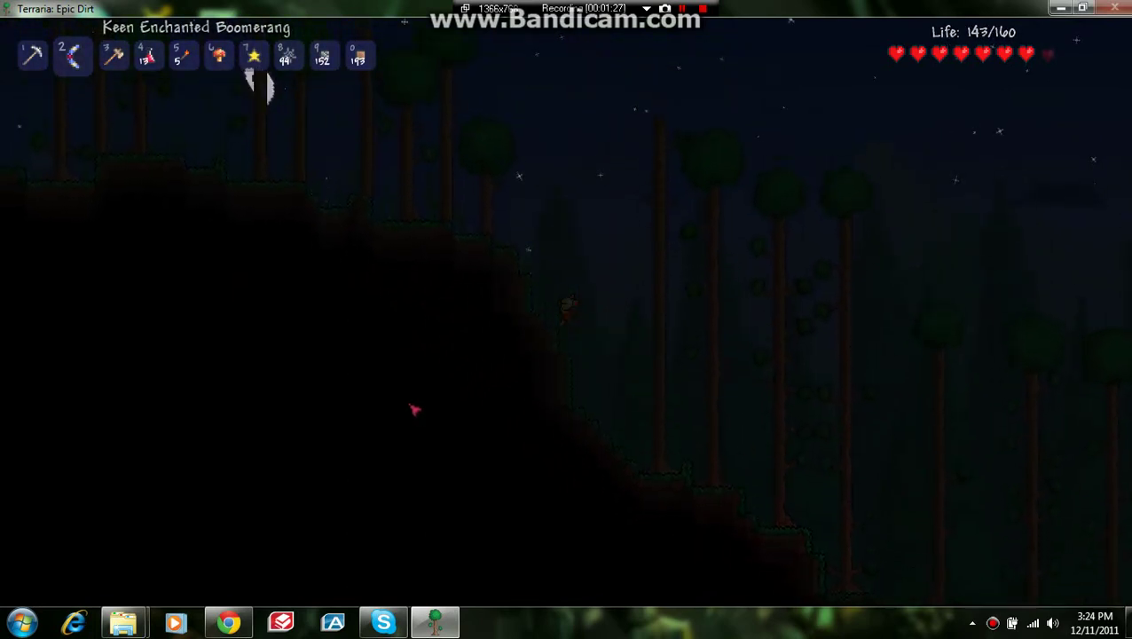
Climb left over the hill to the vine-covered cliff beside the cave
key(a)
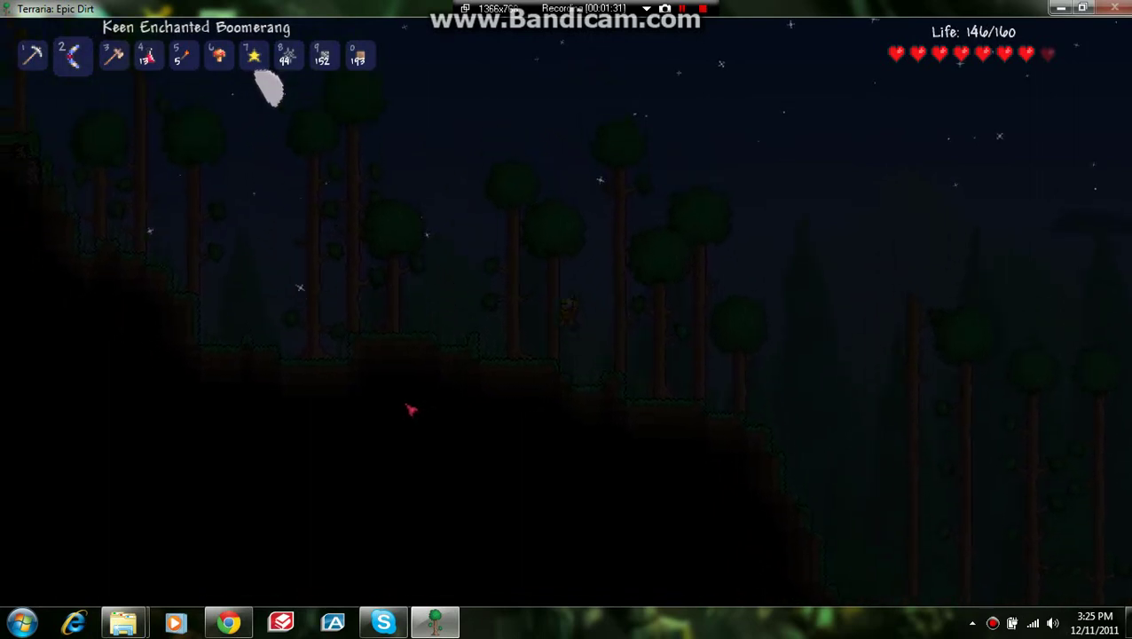
key(a)
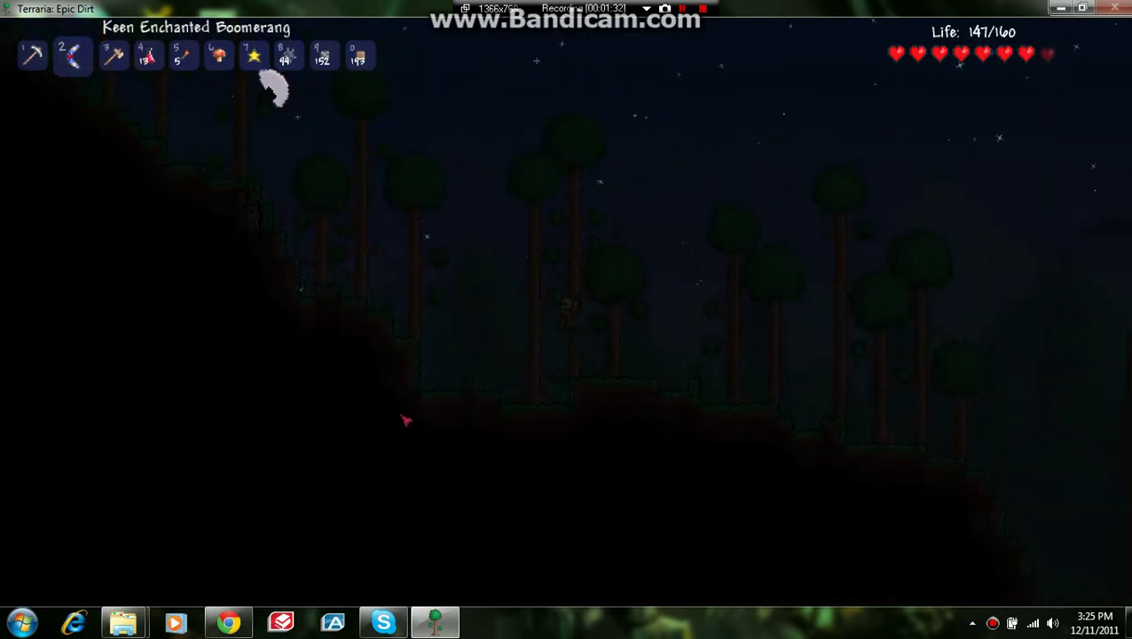
key(a)
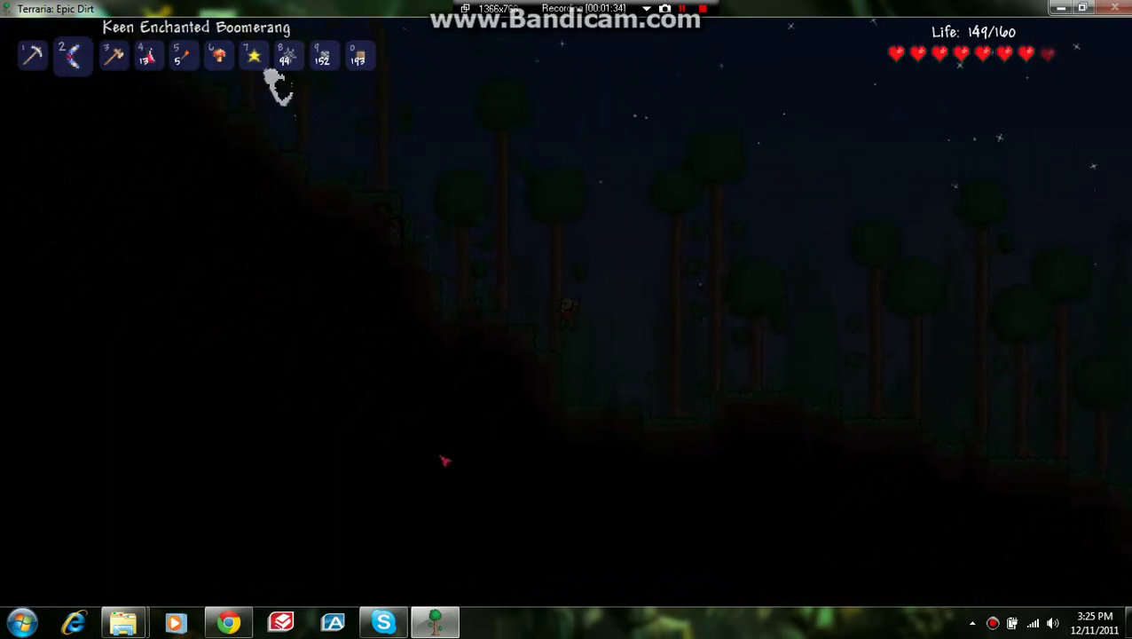
key(a)
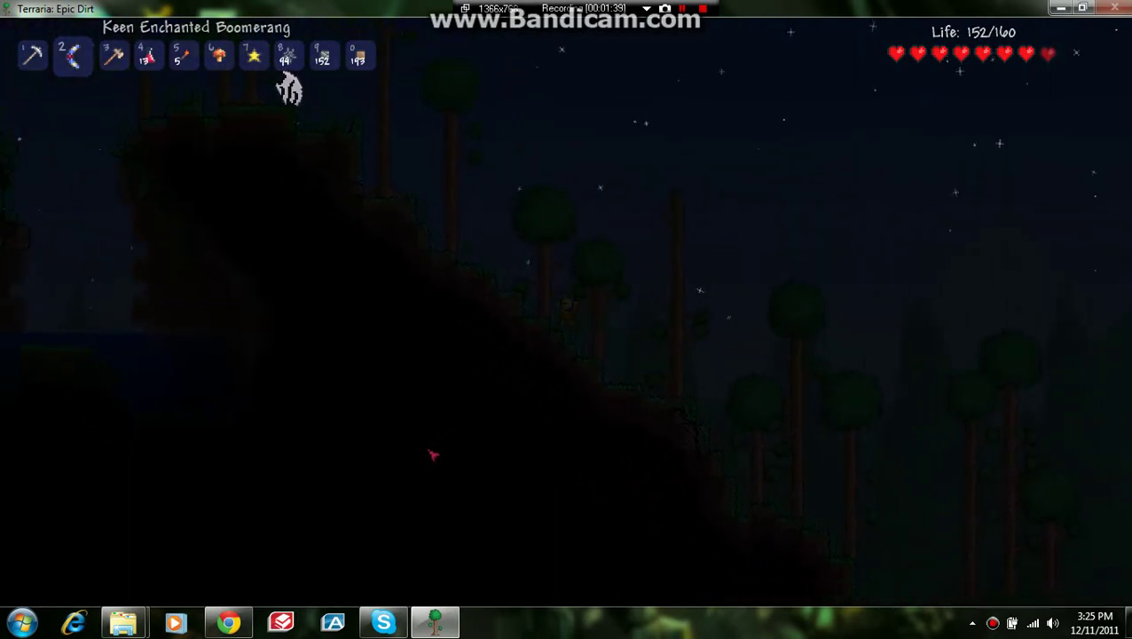
key(a)
key(a)
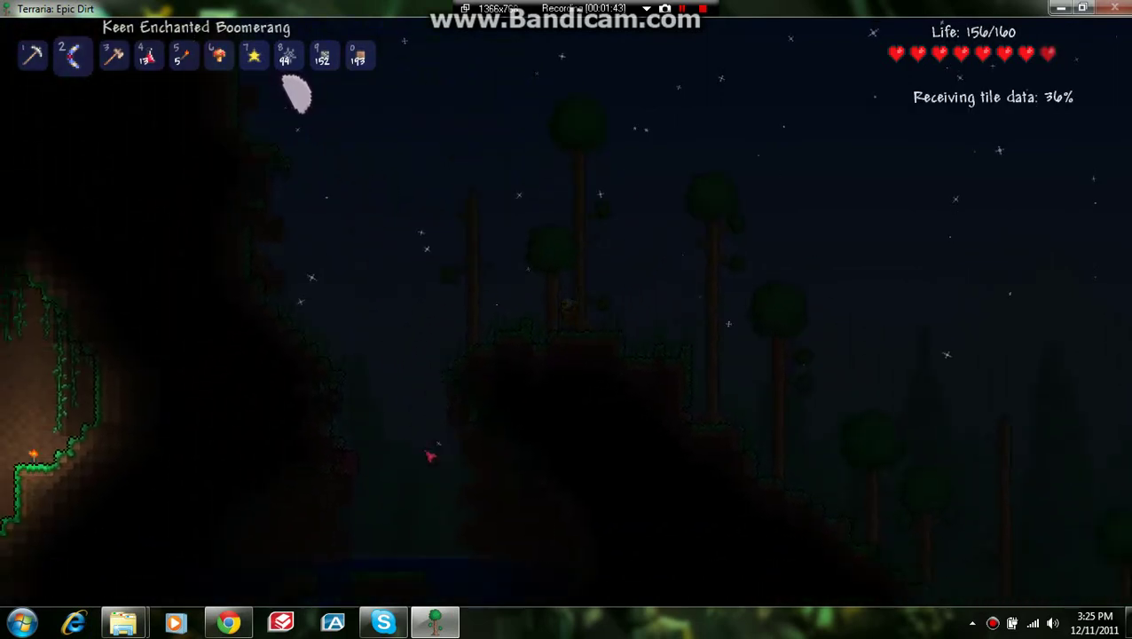
key(a)
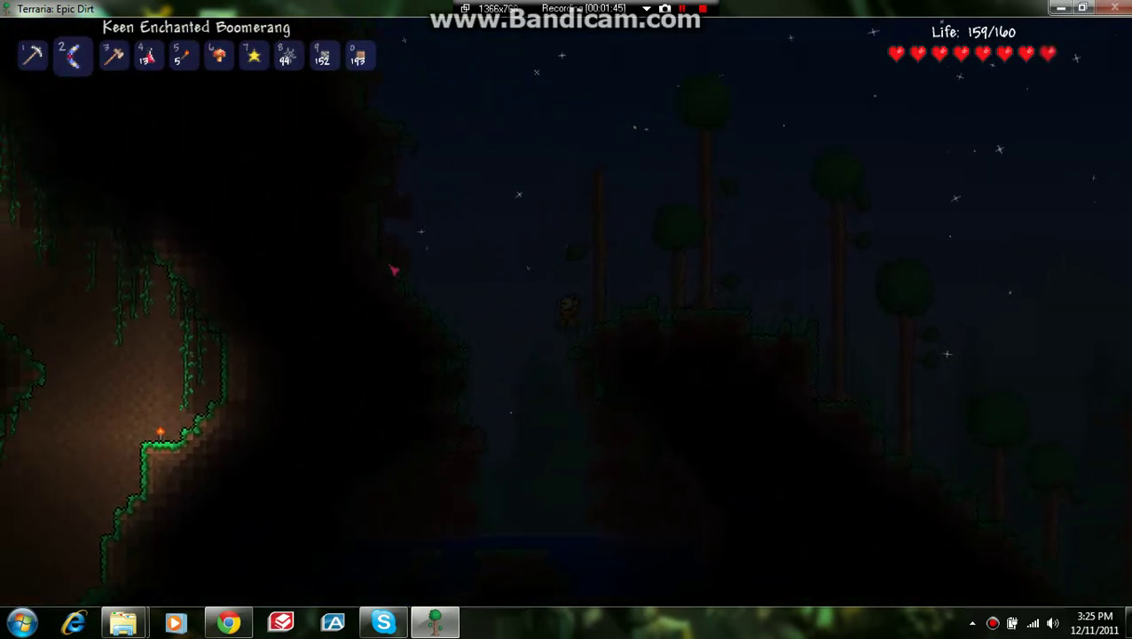
key(space)
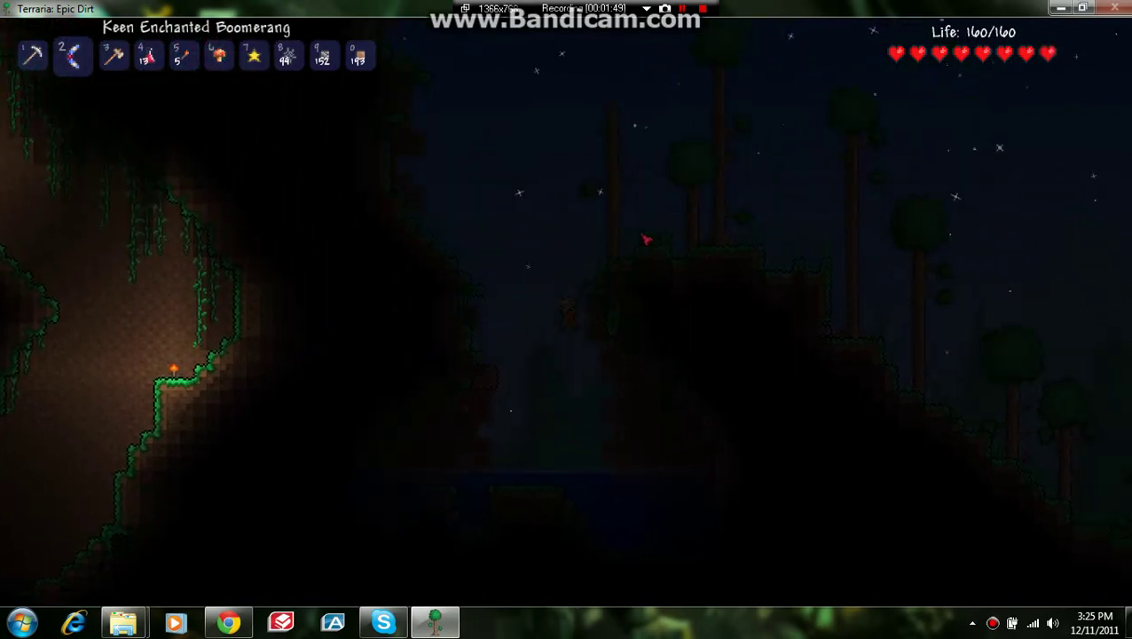
Jump repeatedly up the dark dirt cliff face, switching to the Silver Pickaxe
key(a)
key(space)
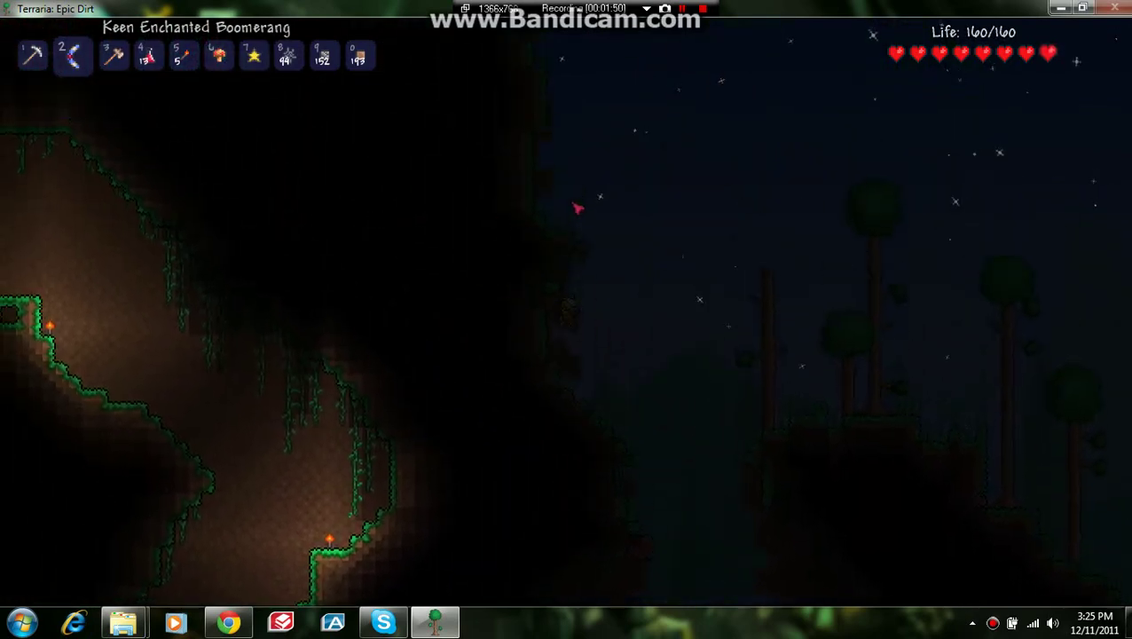
key(space)
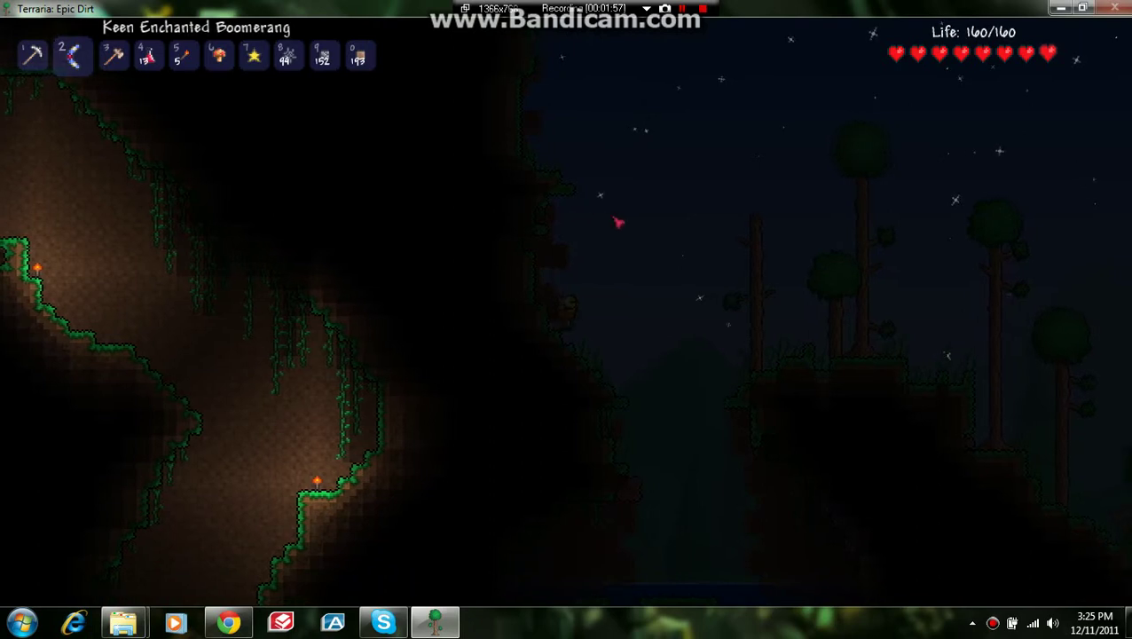
key(space)
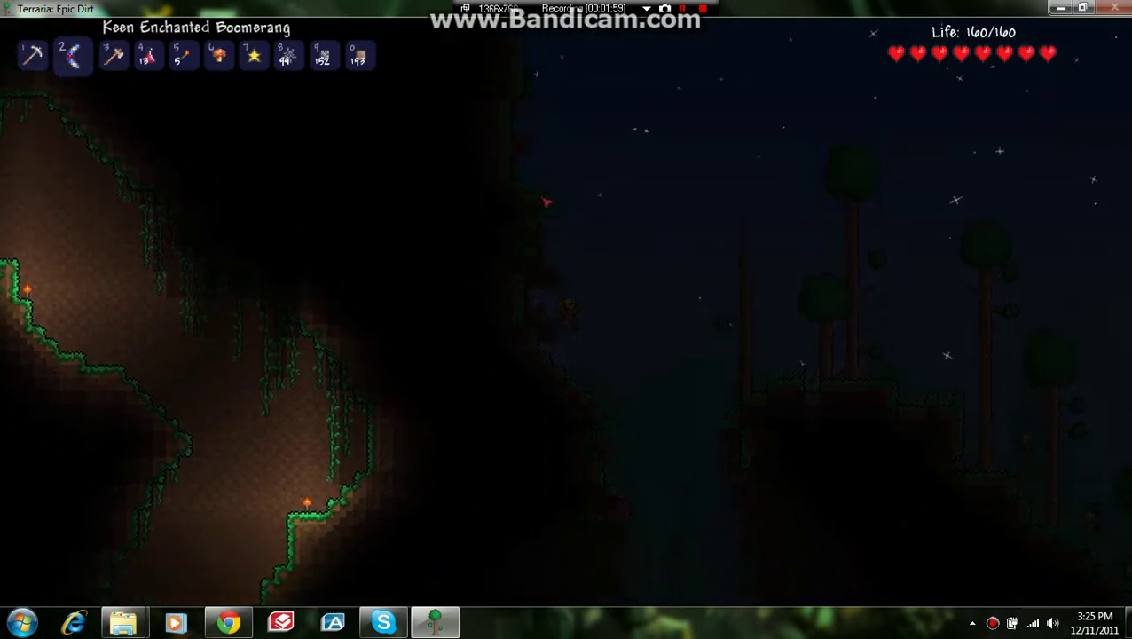
key(space)
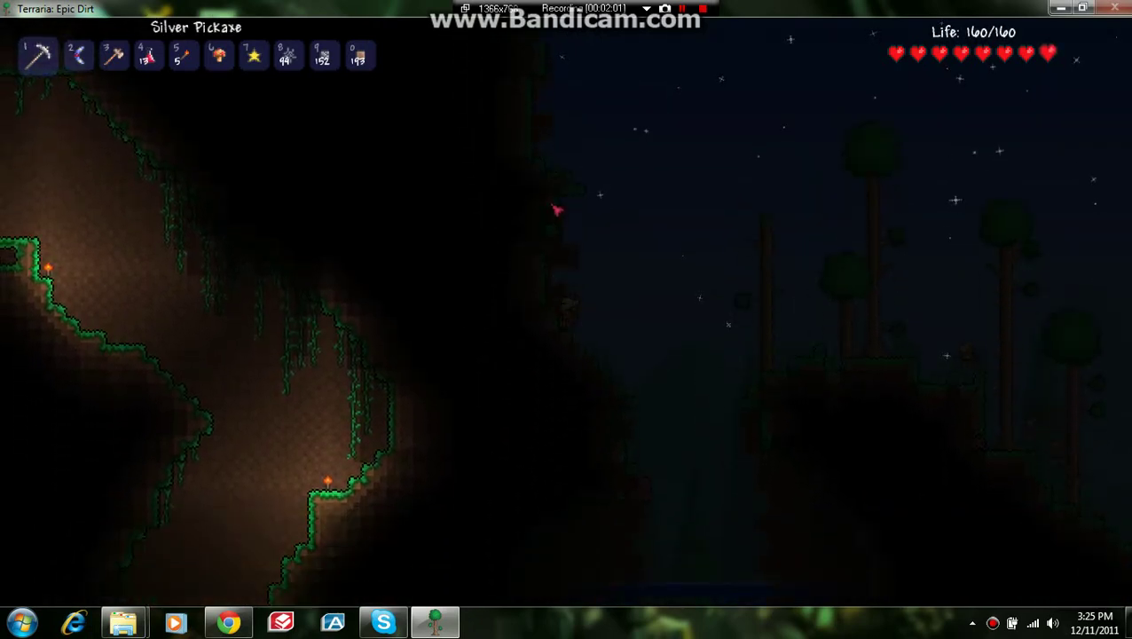
key(space)
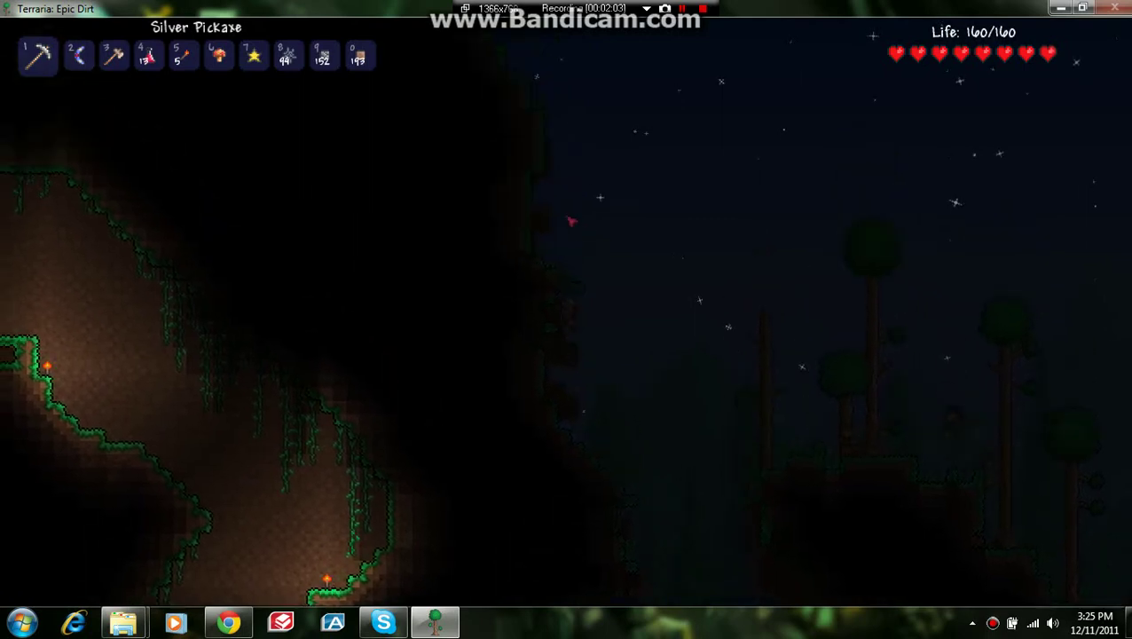
Mine a dirt block from the cliff and climb up past the gap
click(578, 293)
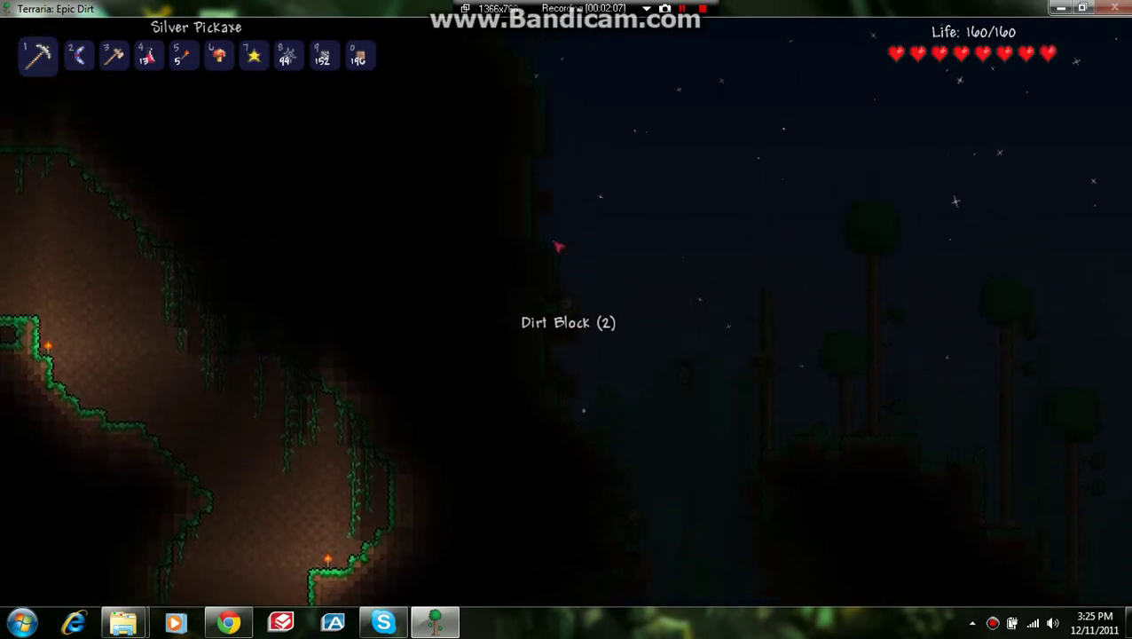
key(space)
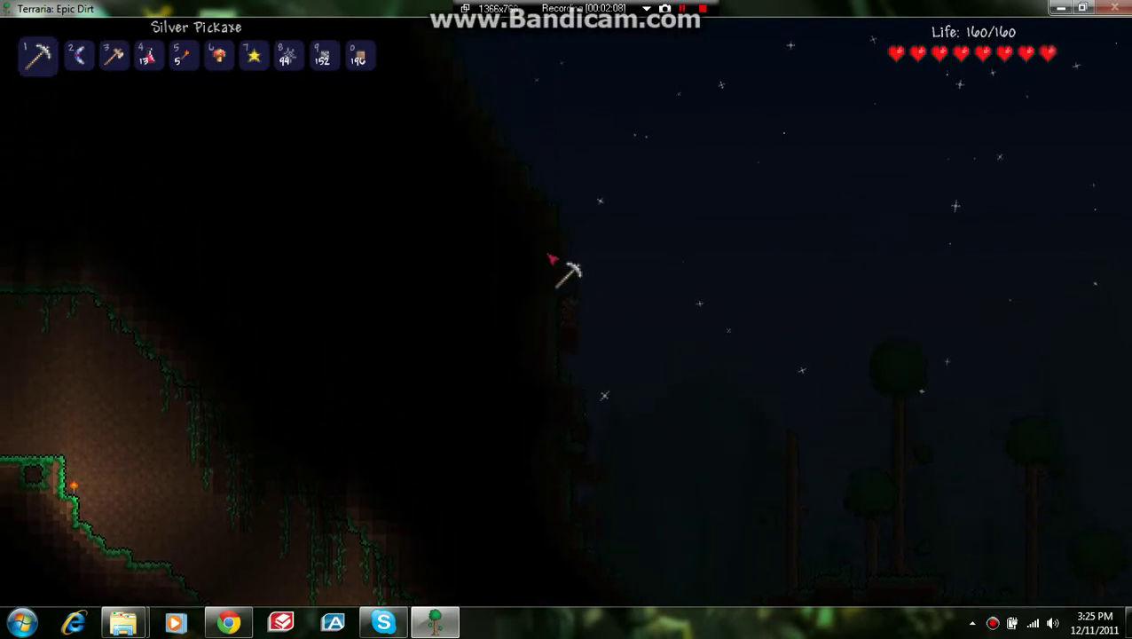
key(space)
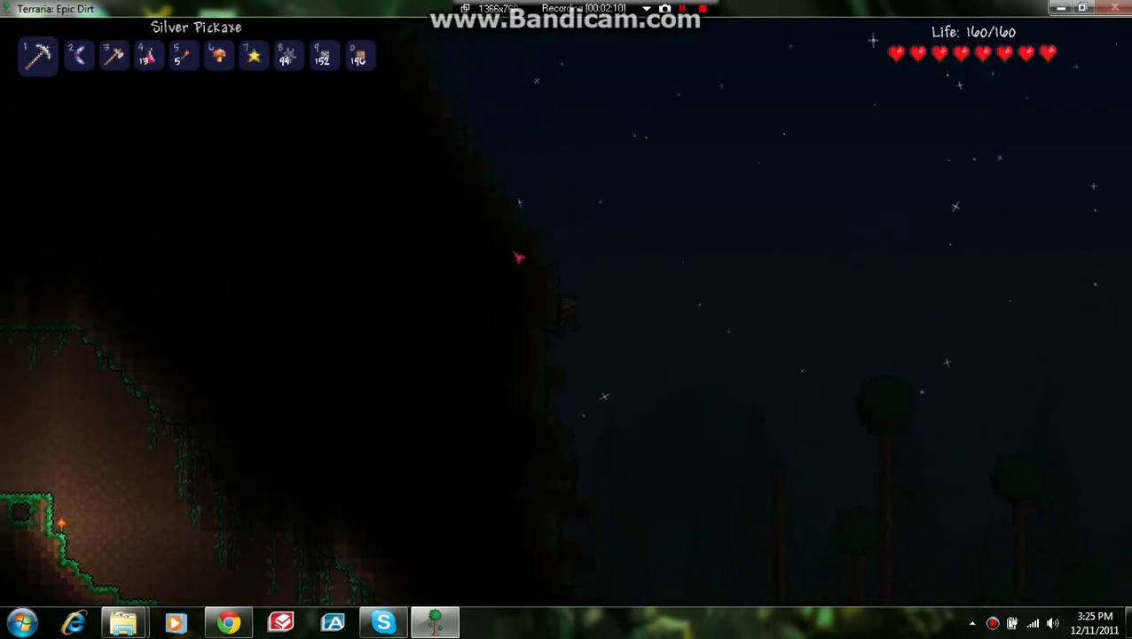
key(space)
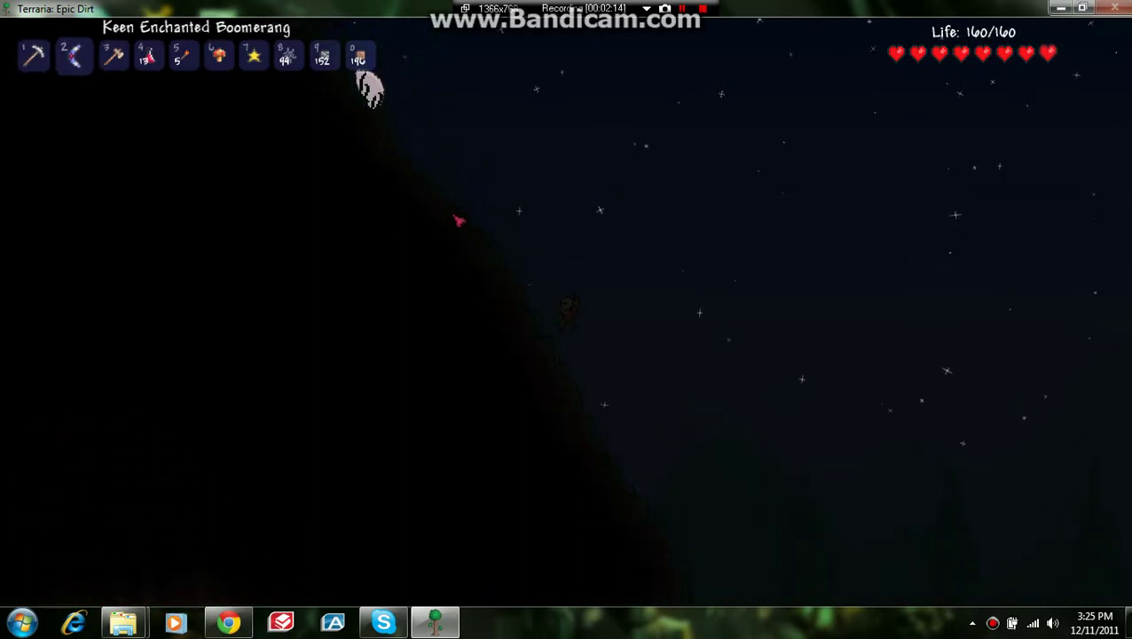
Crest the forested hilltop and drop down its far side toward the torch-lit tunnel
key(a)
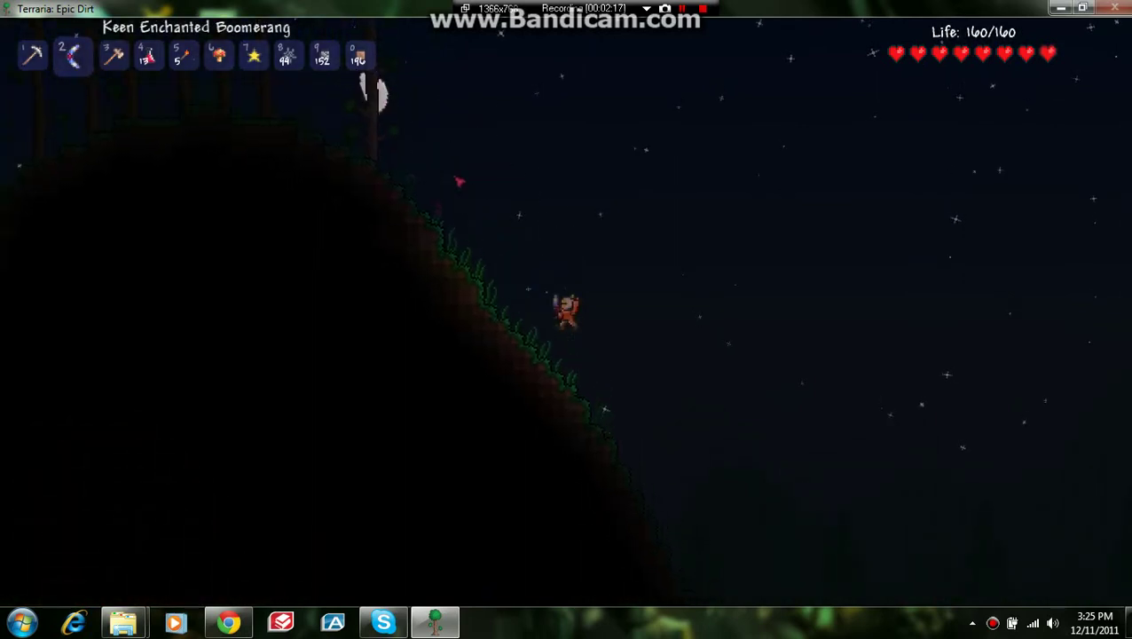
key(a)
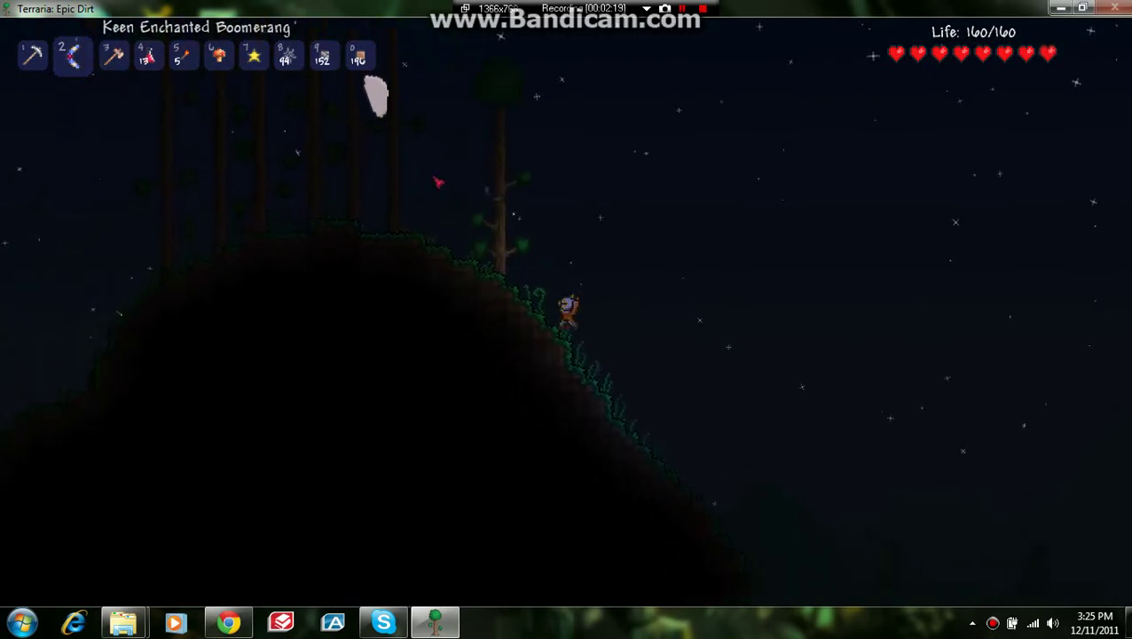
key(a)
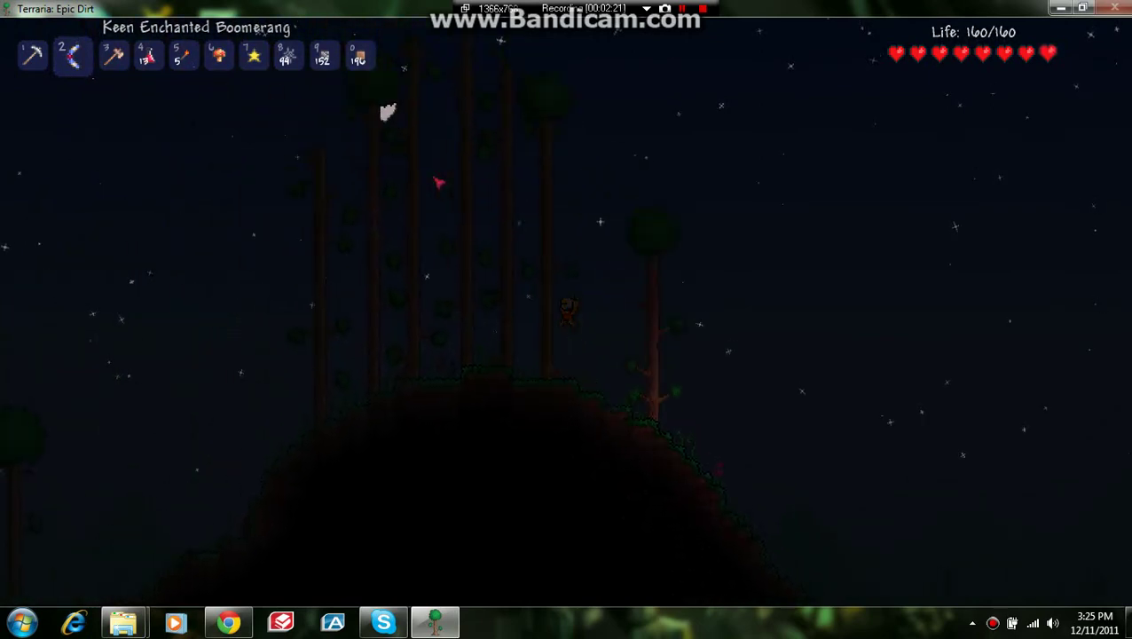
key(a)
key(a)
key(d)
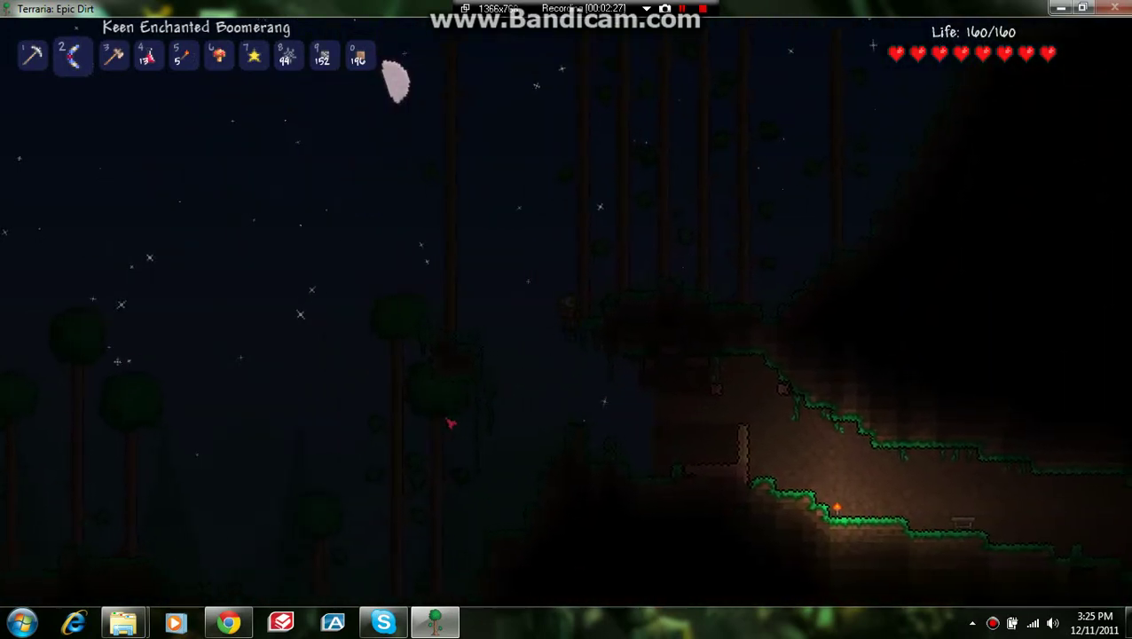
Enter the tunnel, digging out a block at its entrance
key(a)
key(d)
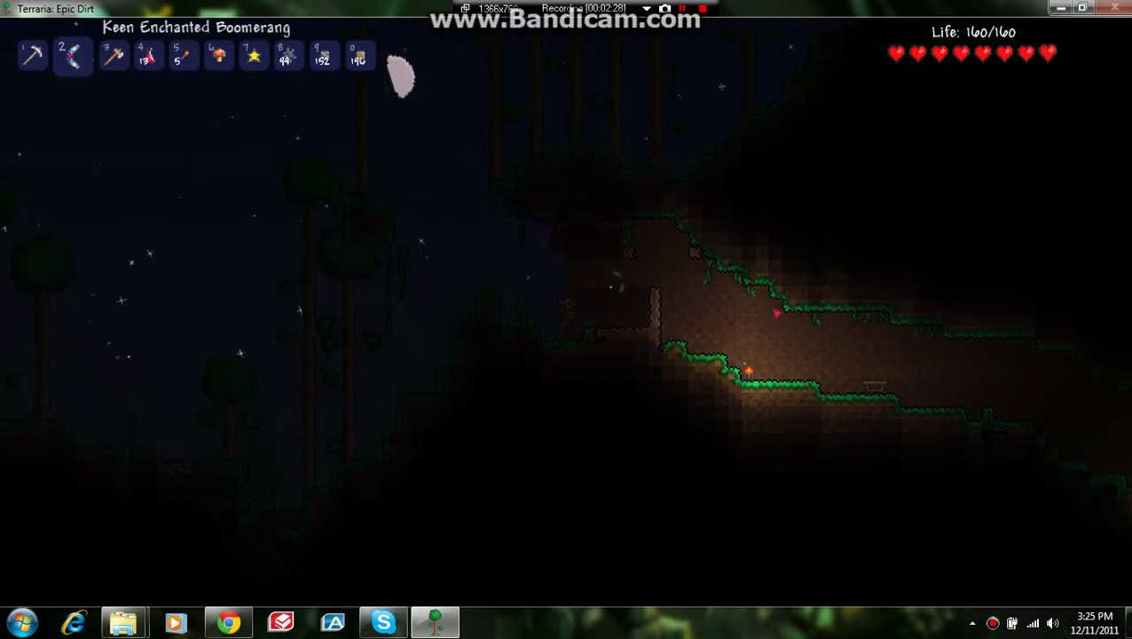
key(d)
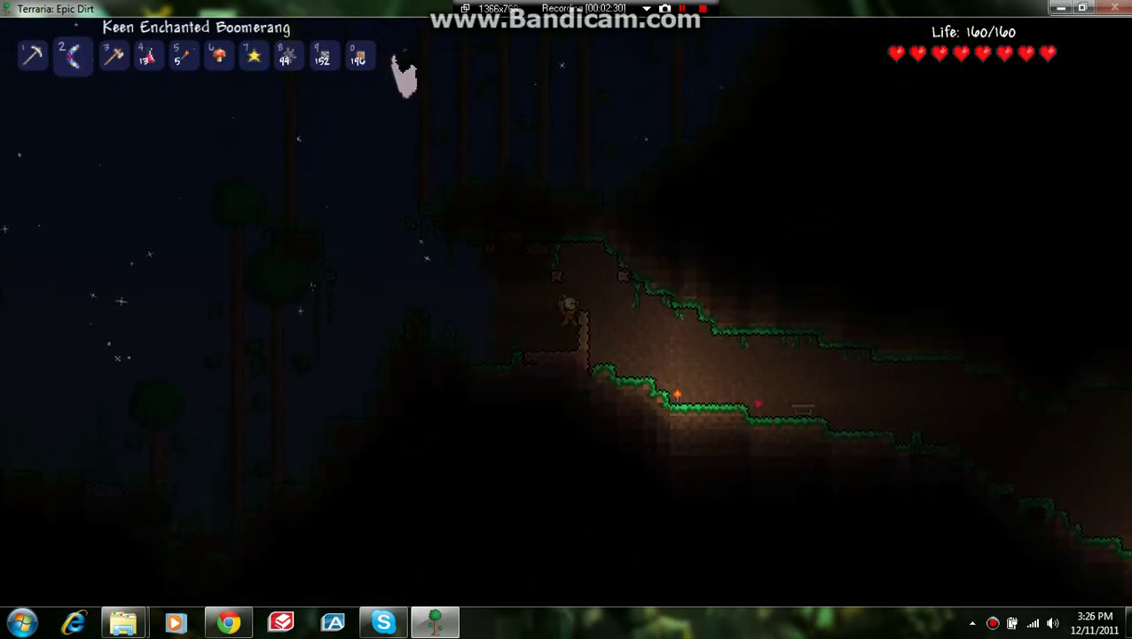
drag(596, 306, 581, 293)
key(d)
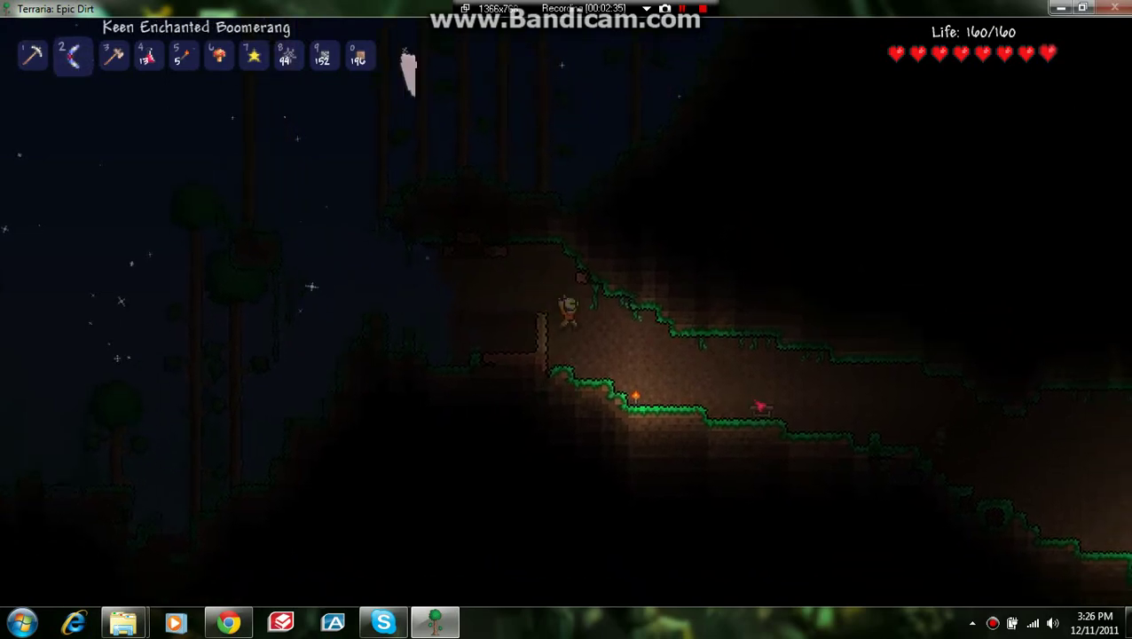
Kill the zombie and cave enemy with the boomerang and collect their dropped coins
key(d)
click(862, 365)
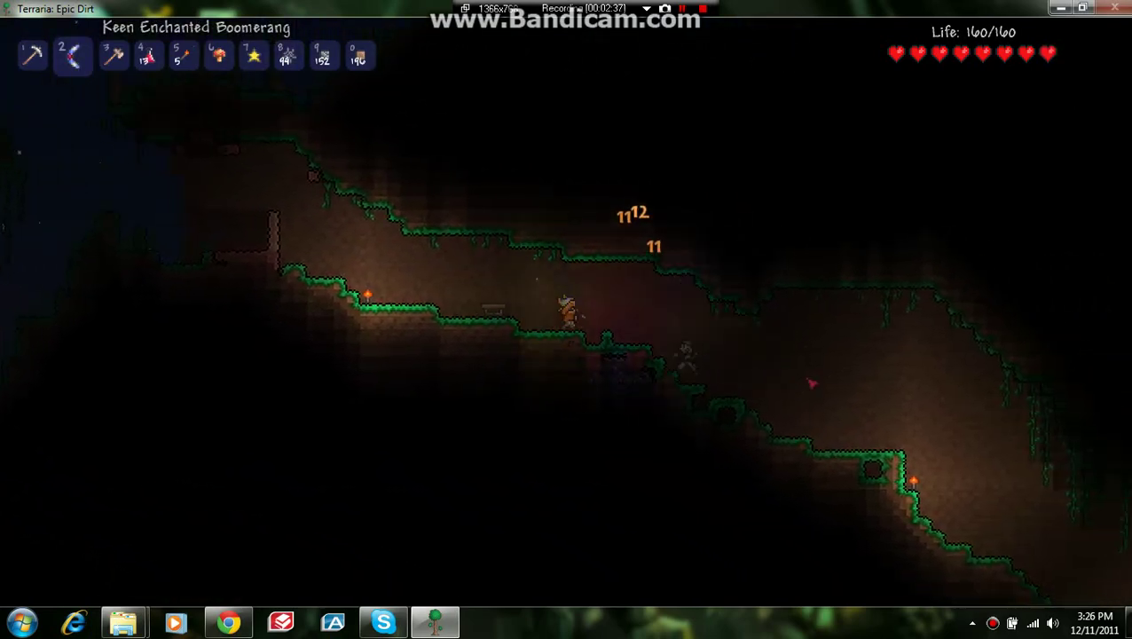
key(d)
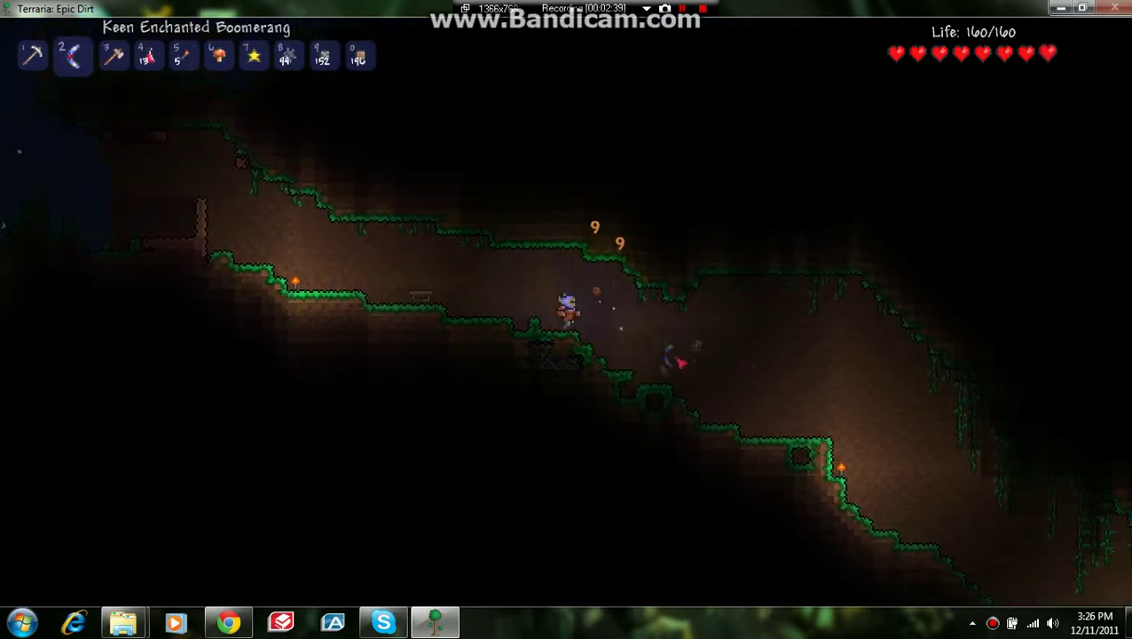
key(d)
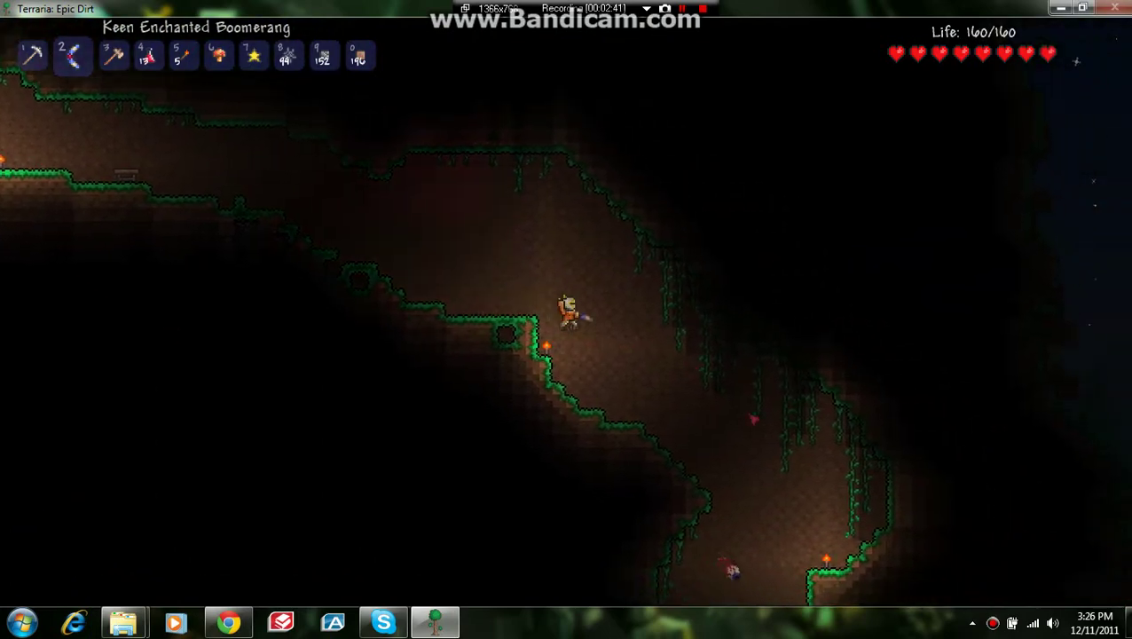
click(523, 439)
click(487, 282)
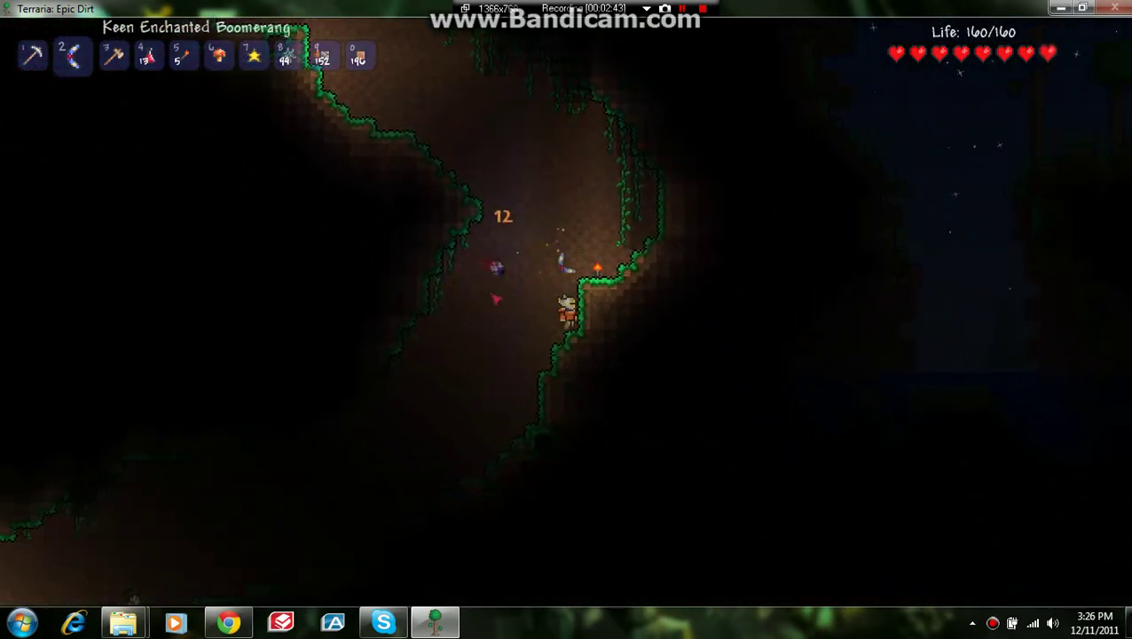
click(484, 260)
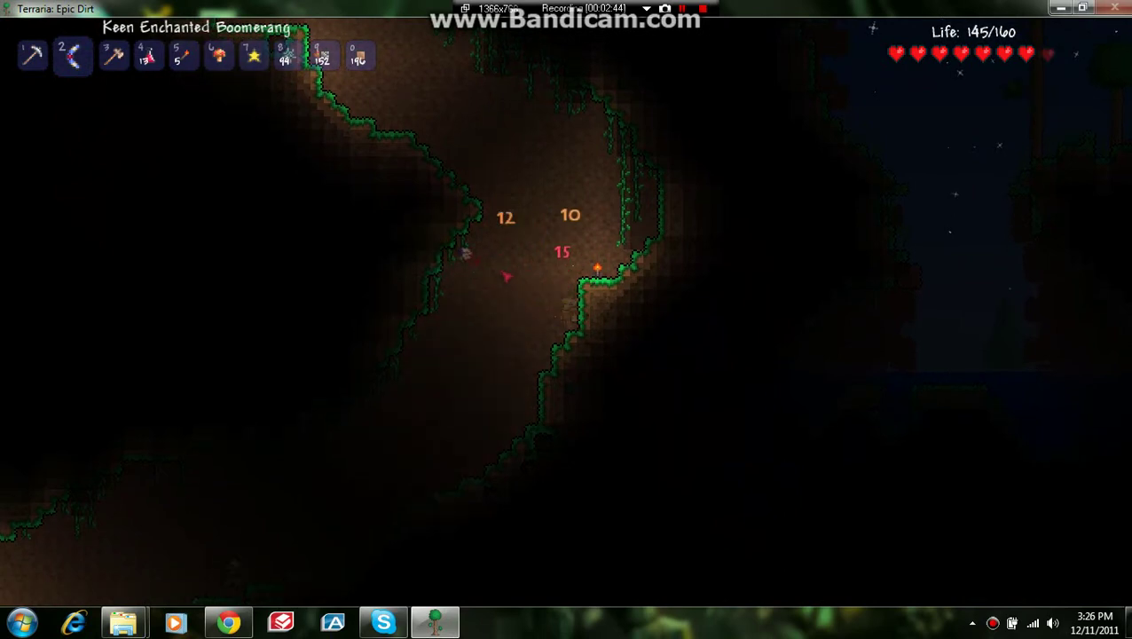
key(a)
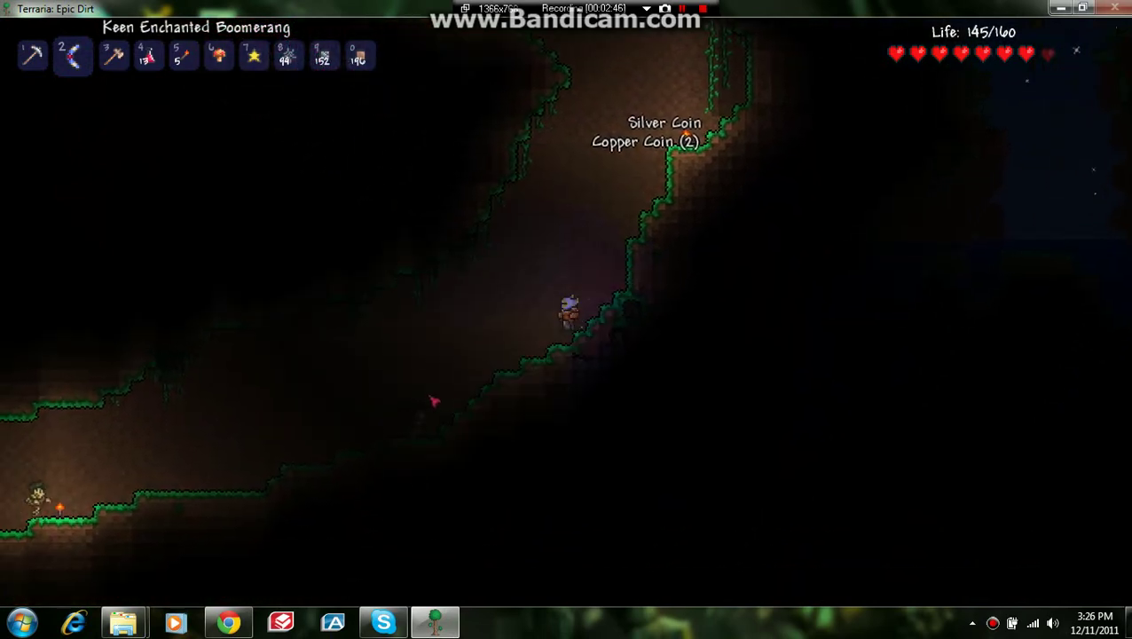
Throw the boomerang at a zombie, then check and close the inventory
click(431, 401)
key(Escape)
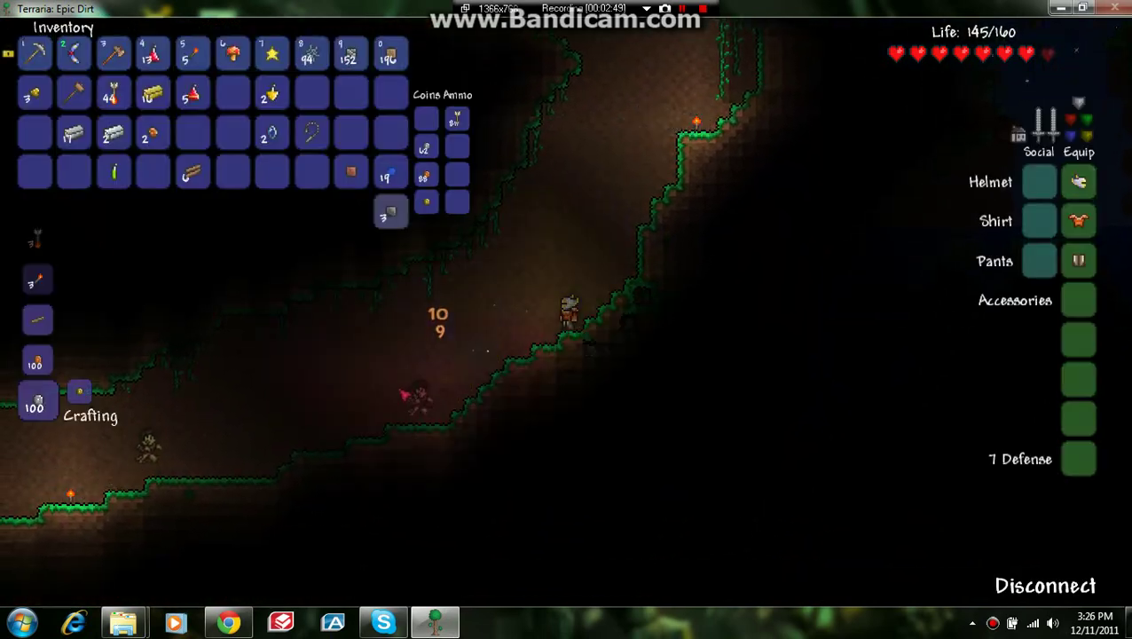
key(Escape)
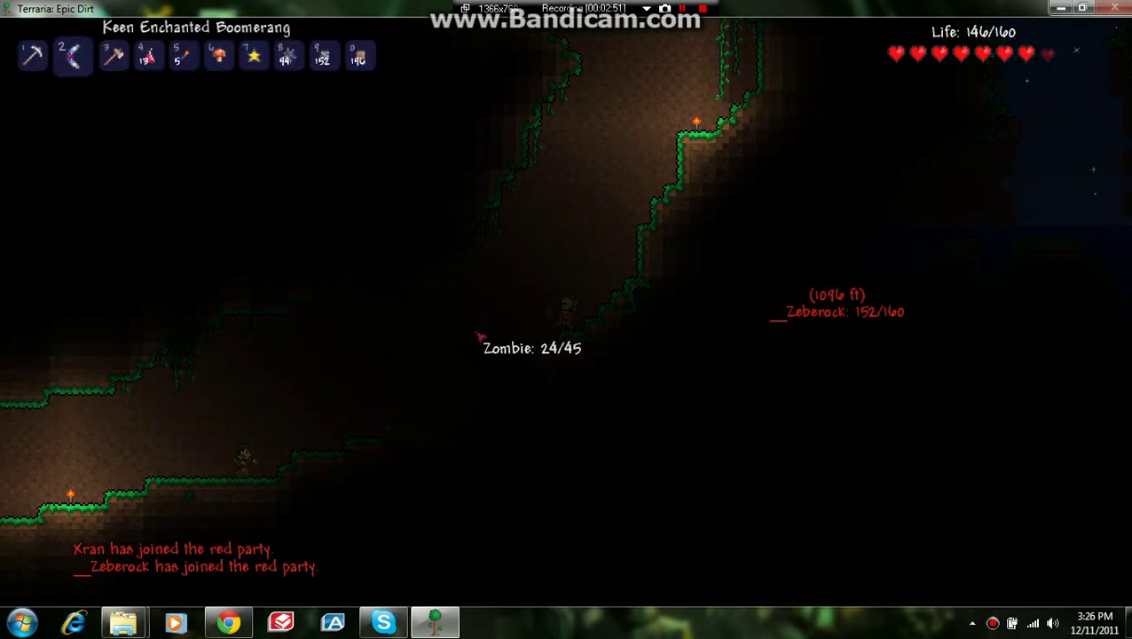
Finish off the approaching zombies with the boomerang and walk on along the slope
click(468, 347)
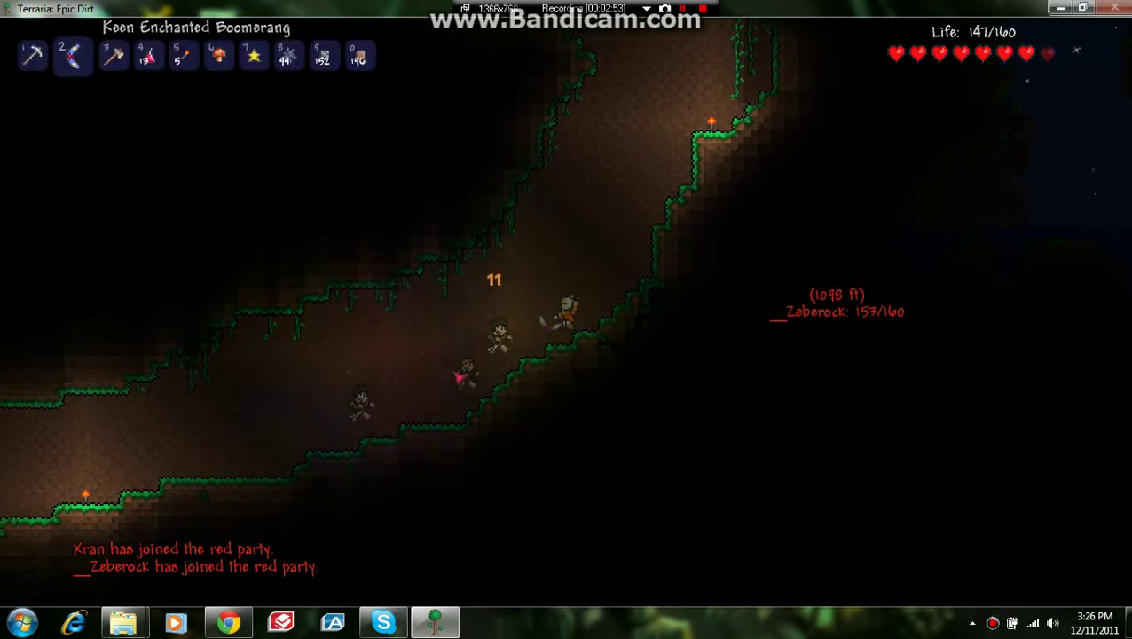
click(462, 378)
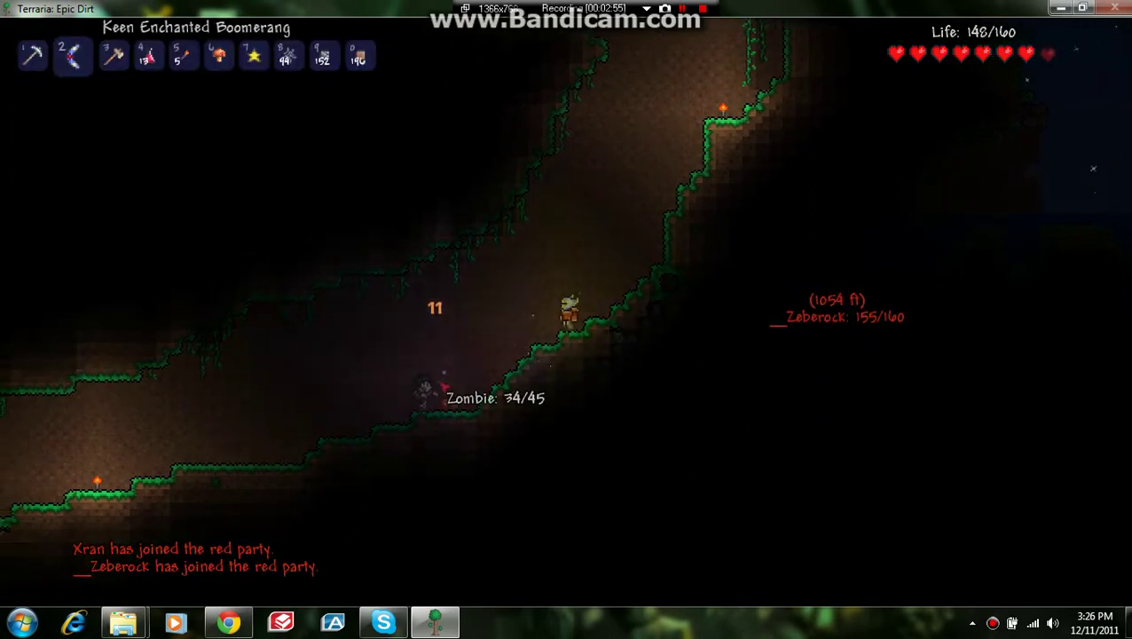
click(444, 382)
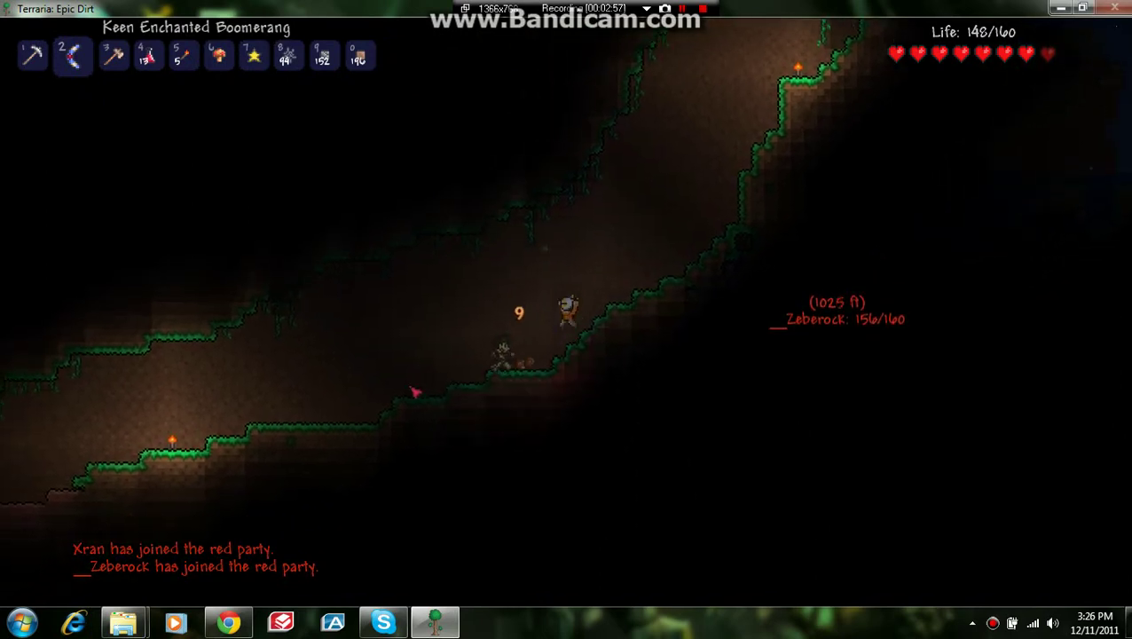
key(a)
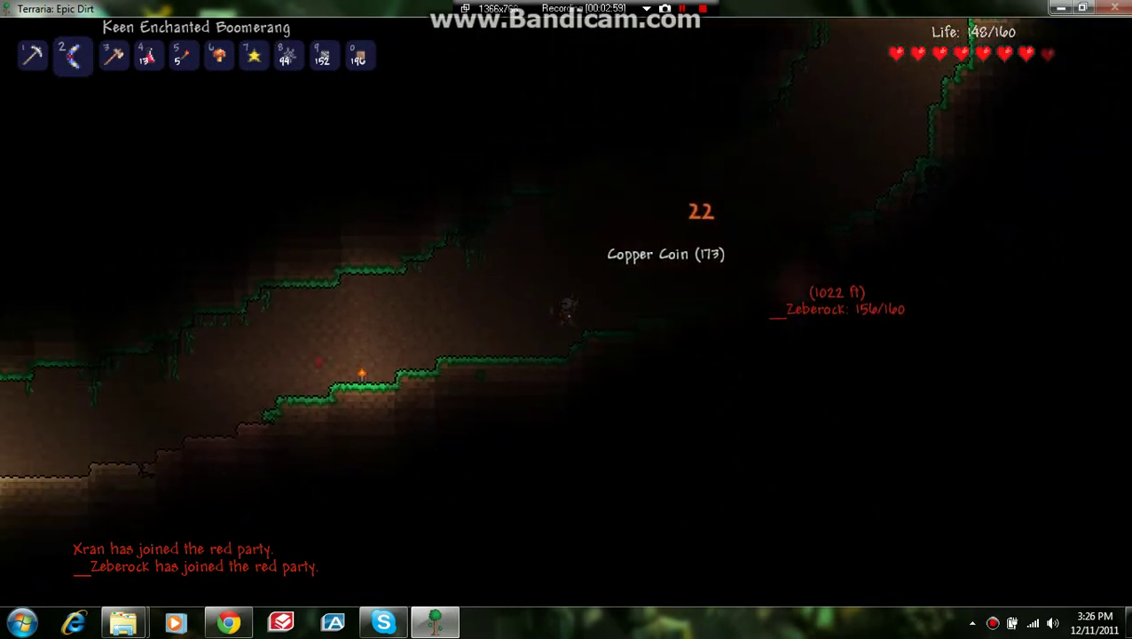
click(312, 361)
key(d)
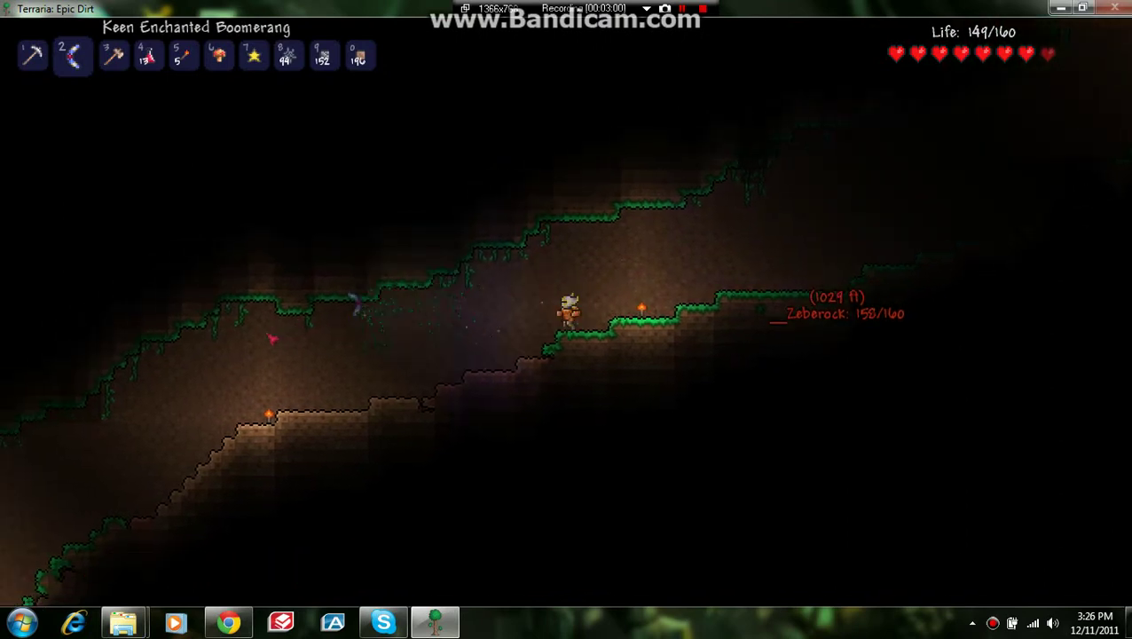
key(d)
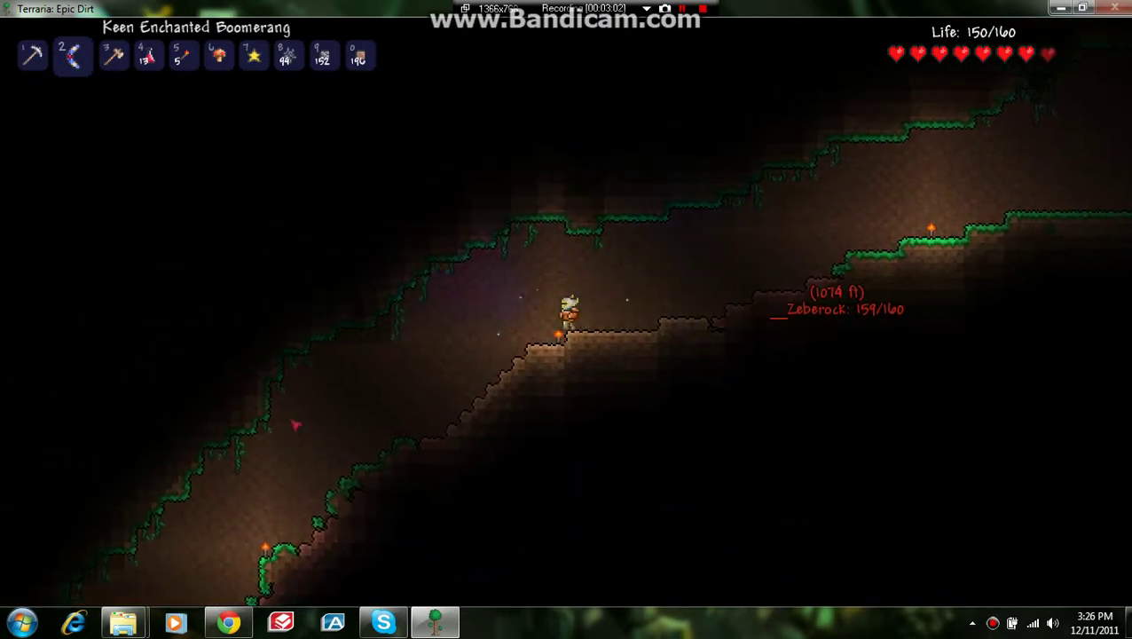
key(d)
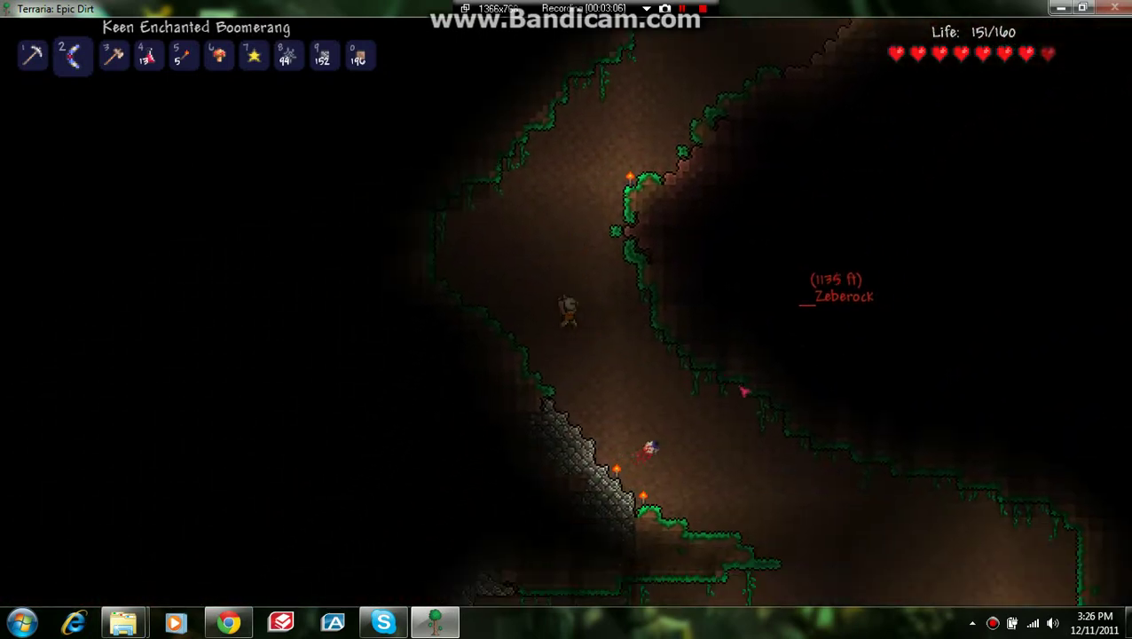
Kill the enemy on the ledge with the boomerang and collect its copper coins
click(622, 355)
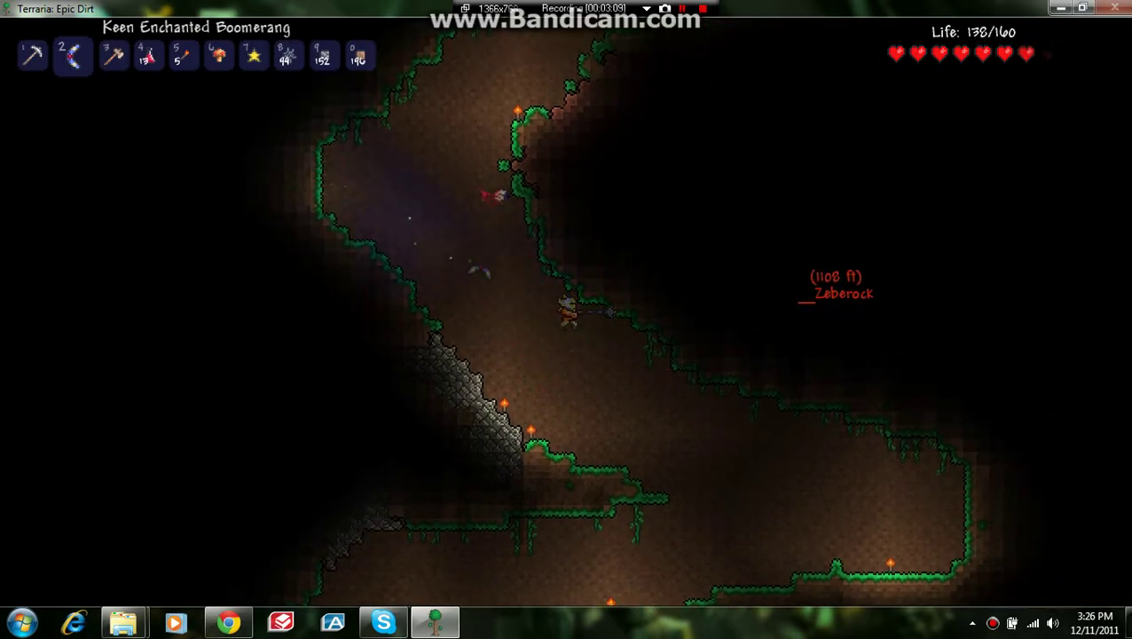
click(495, 219)
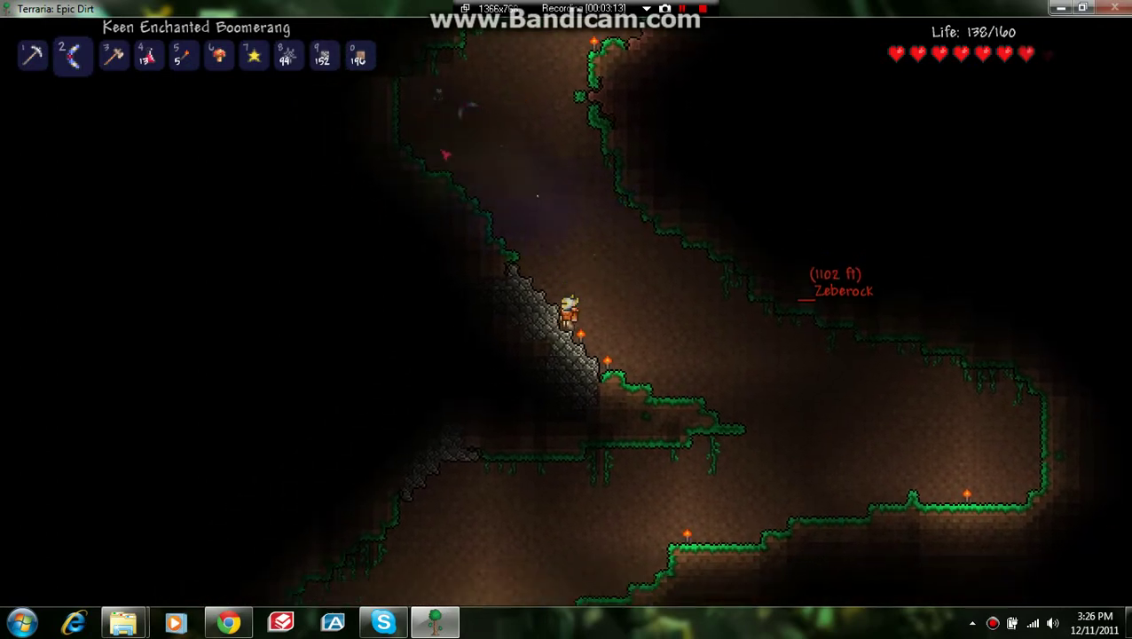
click(539, 247)
key(a)
key(d)
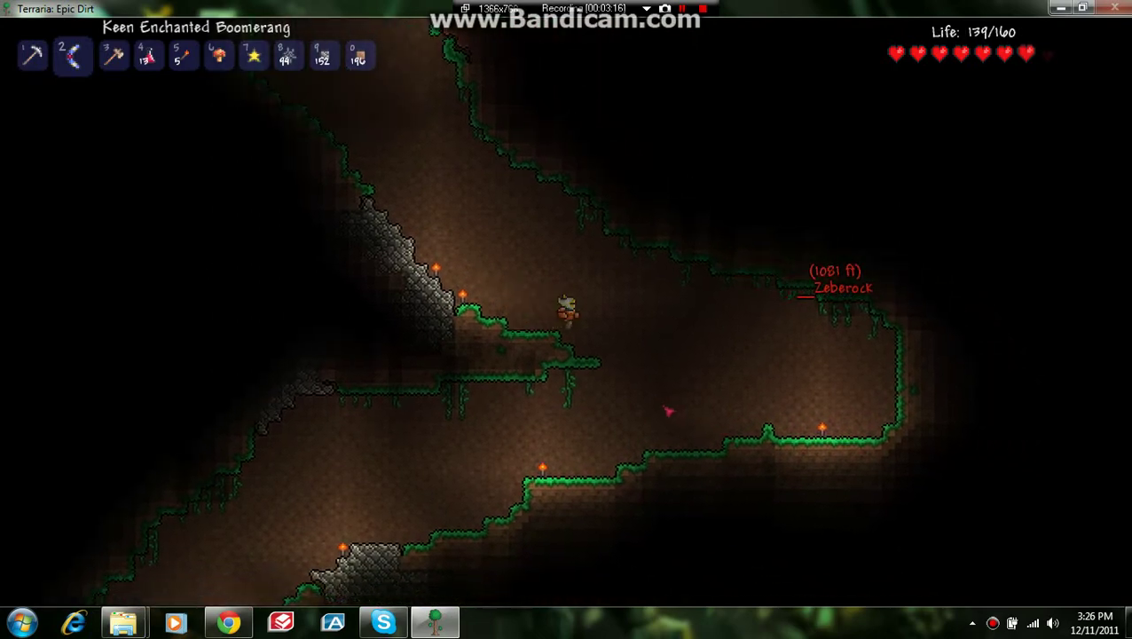
Drop down through the cave, heading right
key(a)
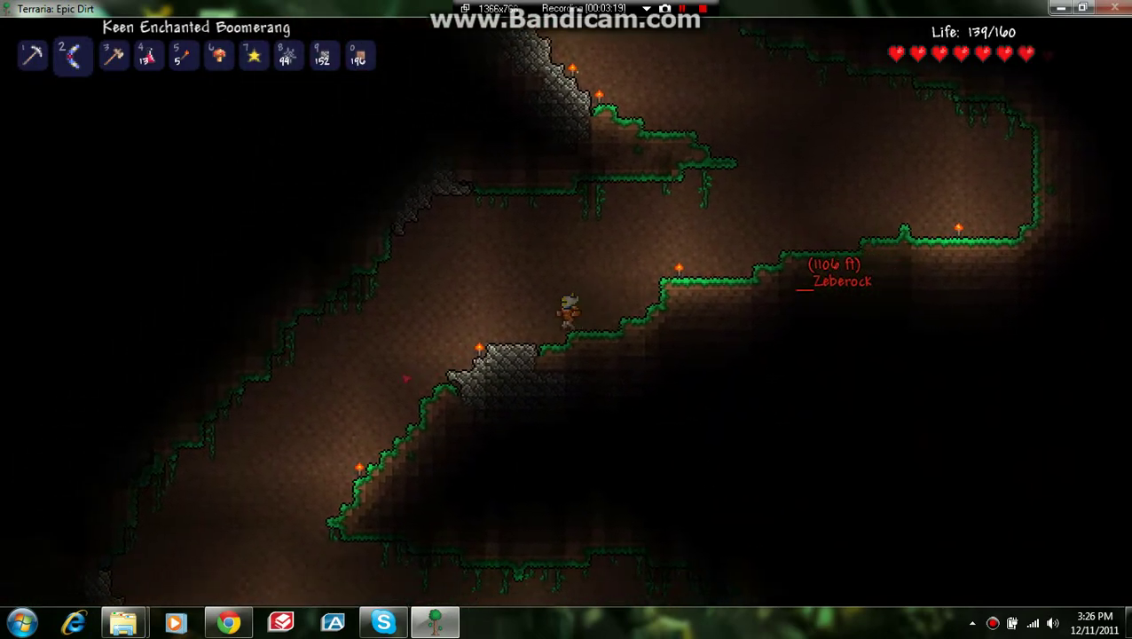
key(d)
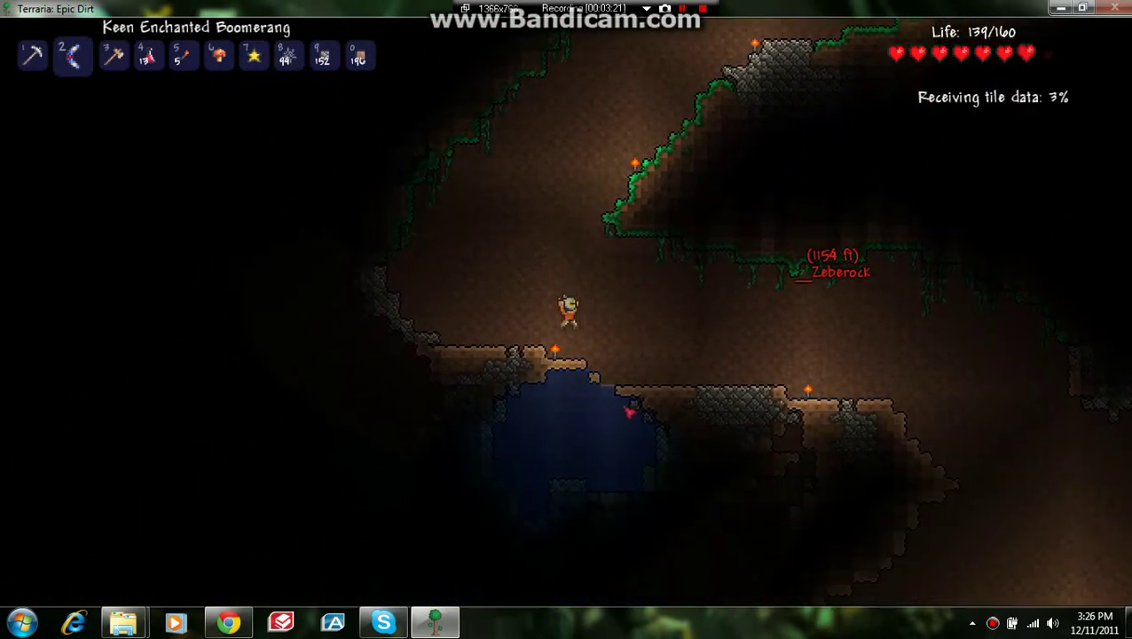
key(d)
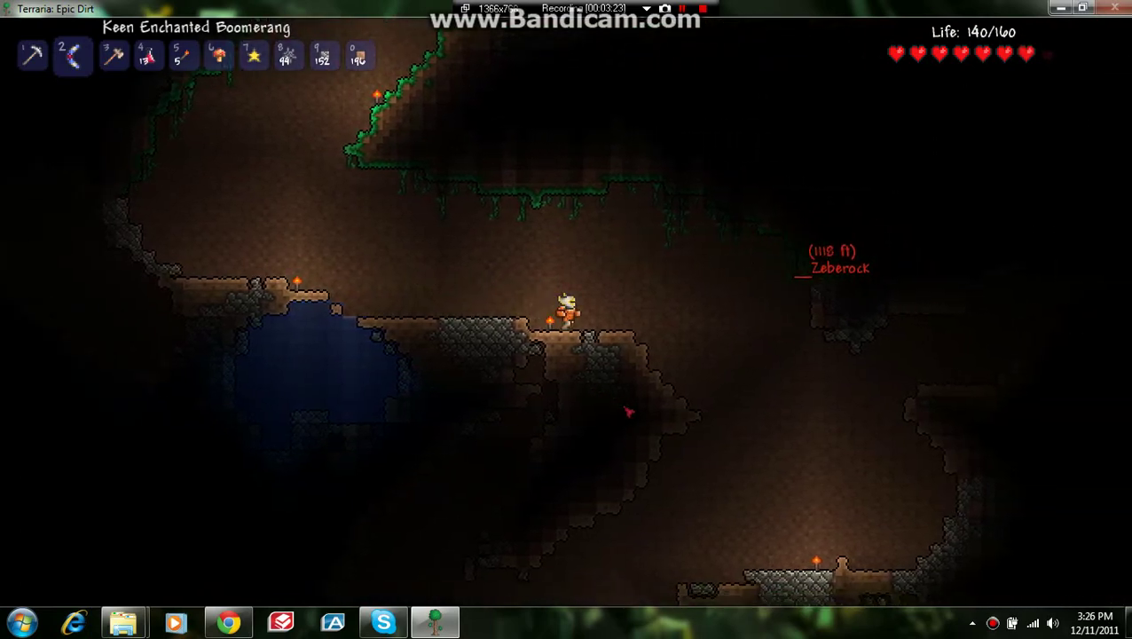
key(d)
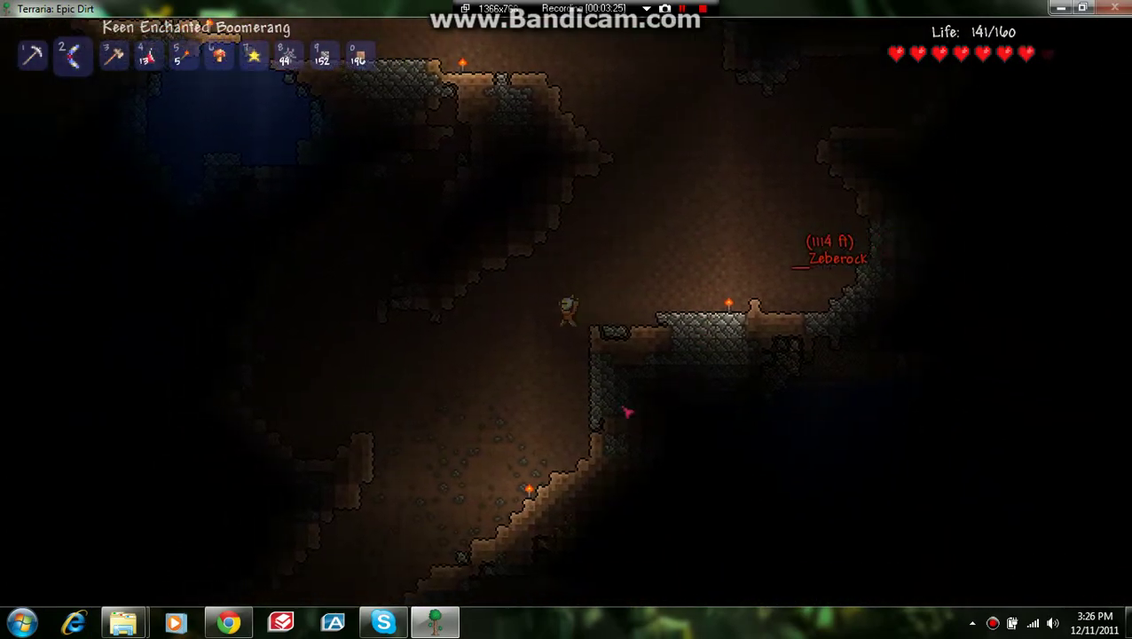
key(d)
key(a)
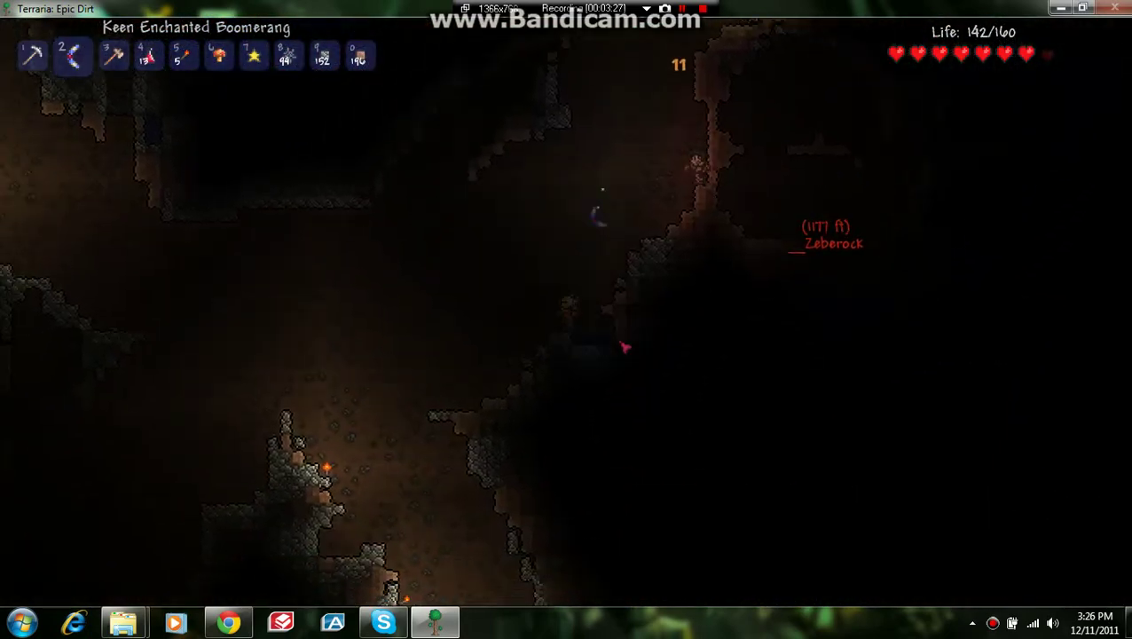
key(d)
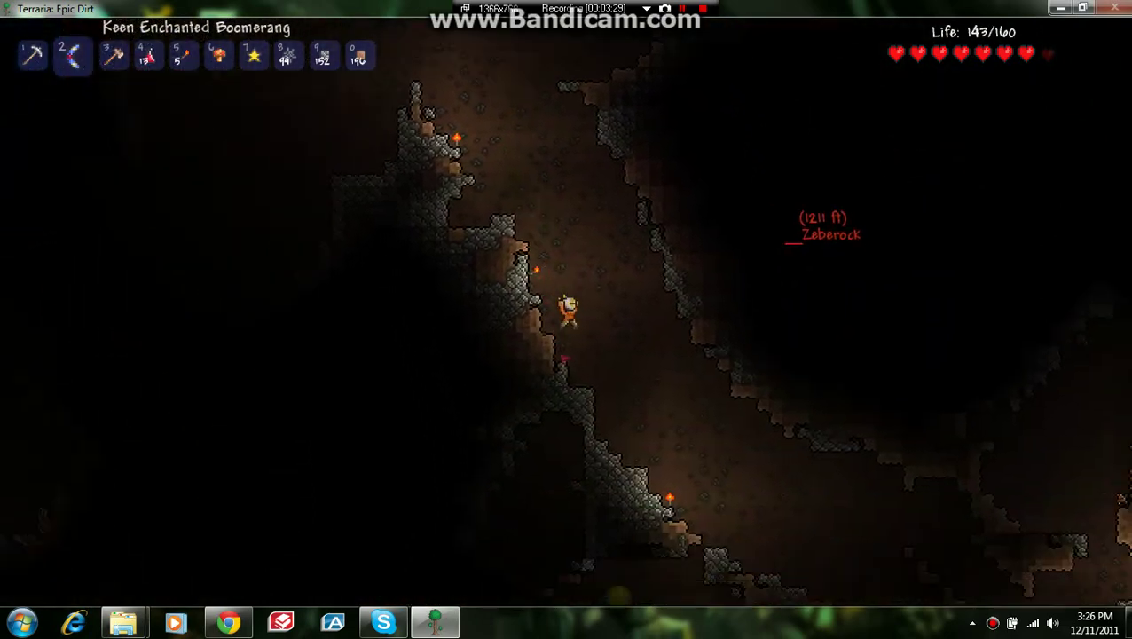
Cross the wooden structure past its door and drop down the shaft into the water
key(d)
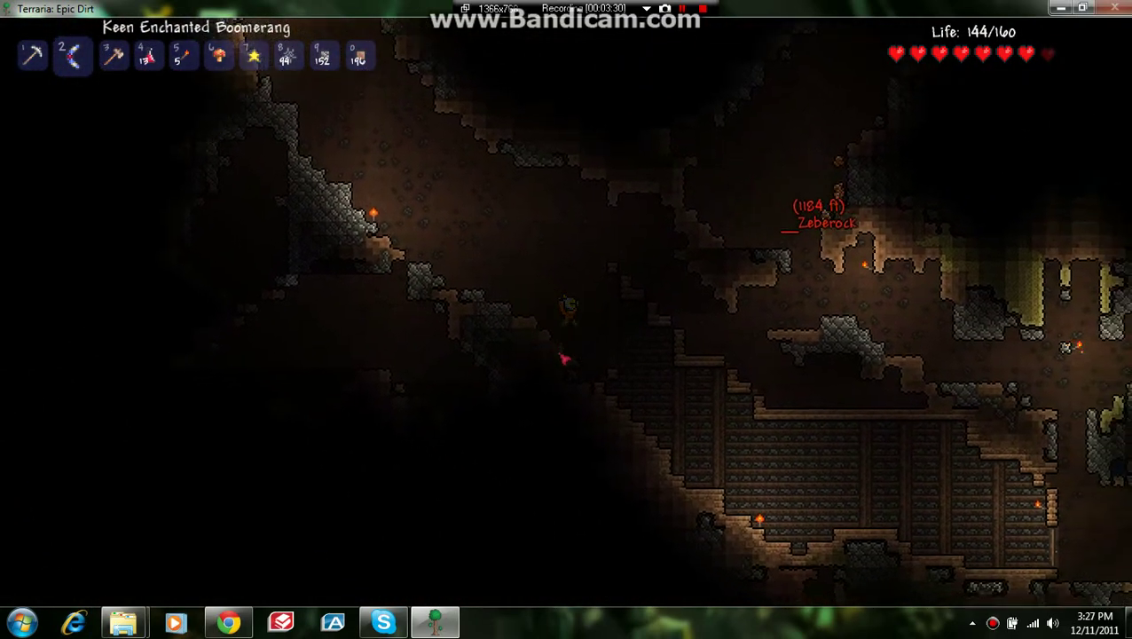
key(d)
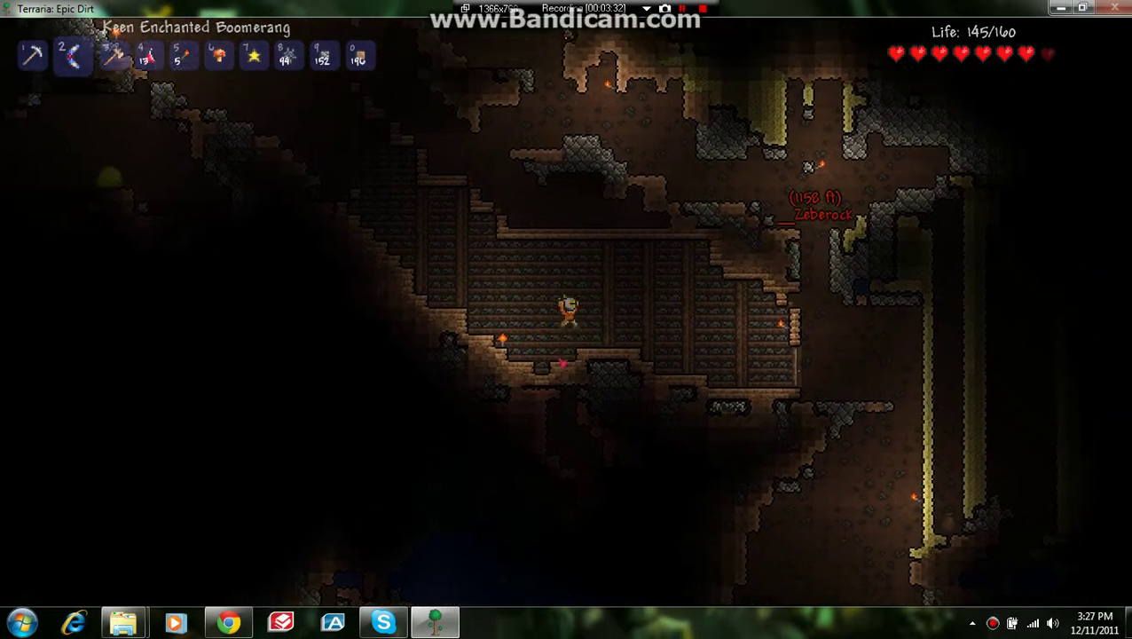
key(d)
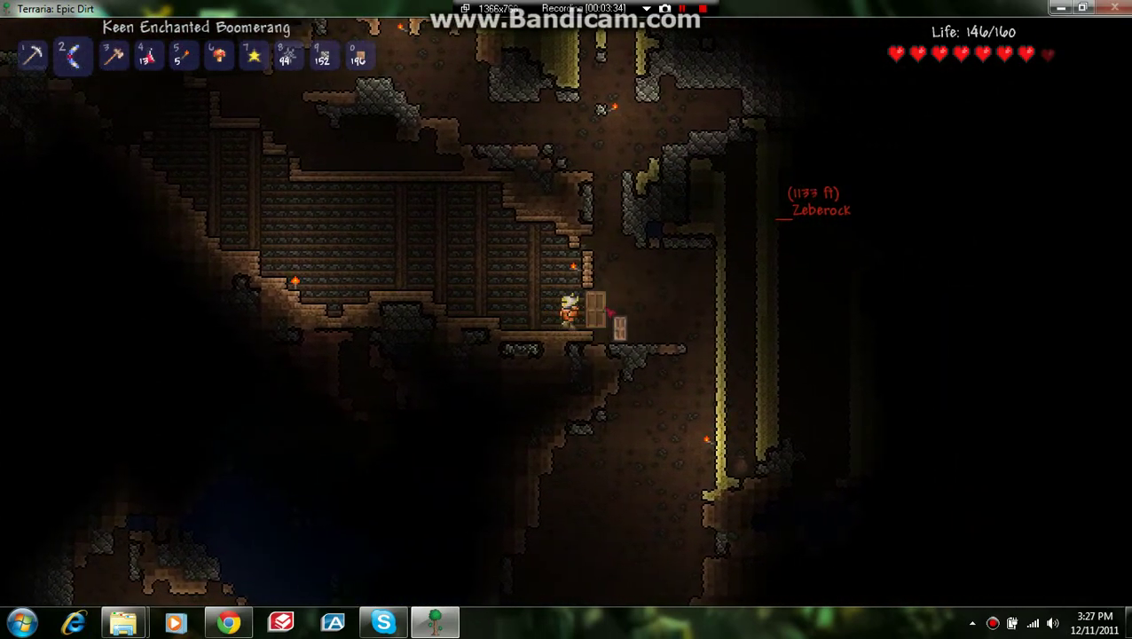
key(d)
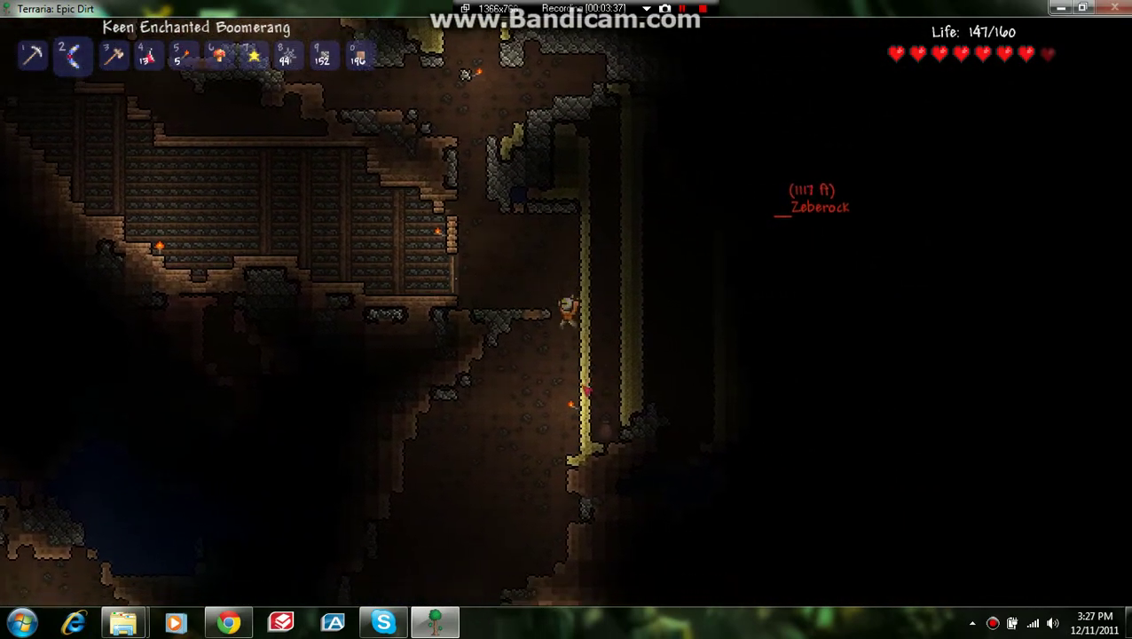
key(d)
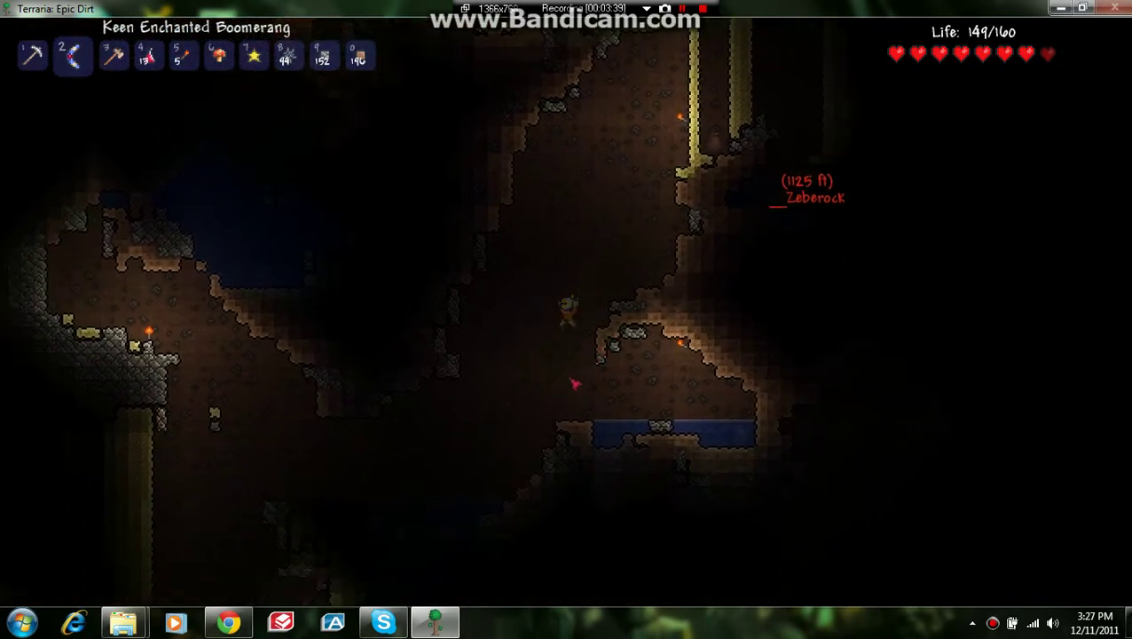
key(d)
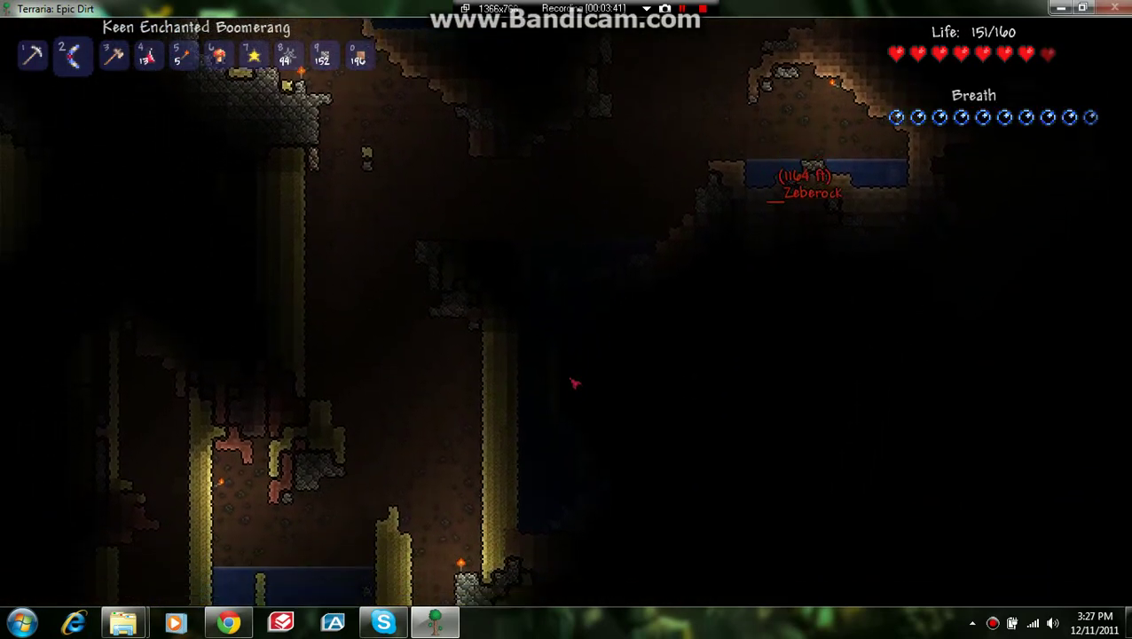
Swim up out of the water and descend beside the stone wall past the shaft
key(space)
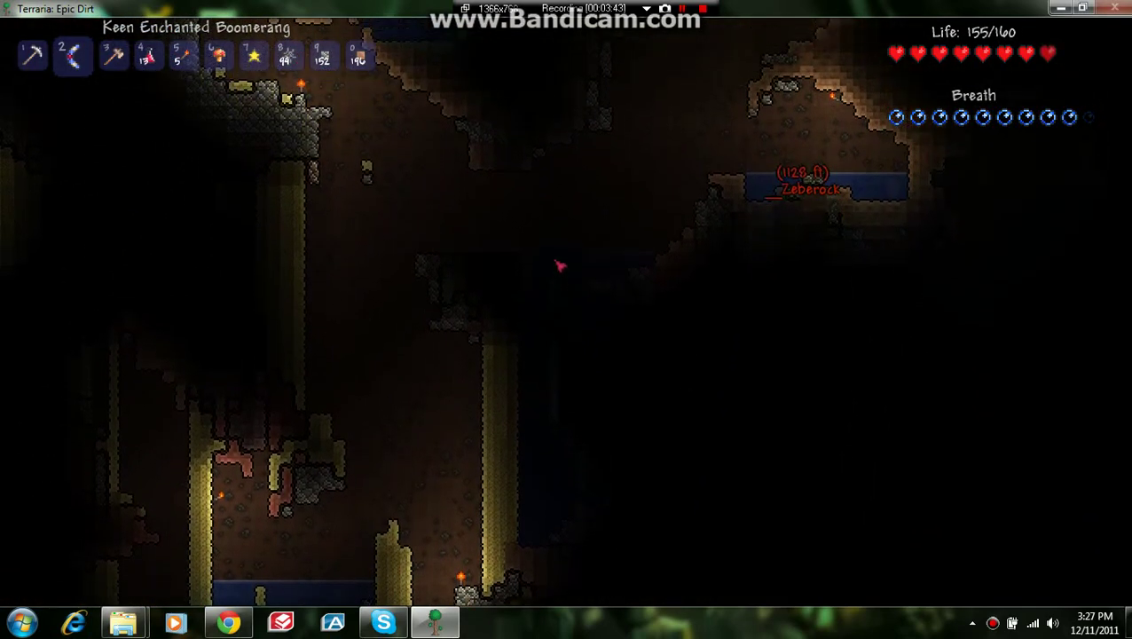
key(space)
key(a)
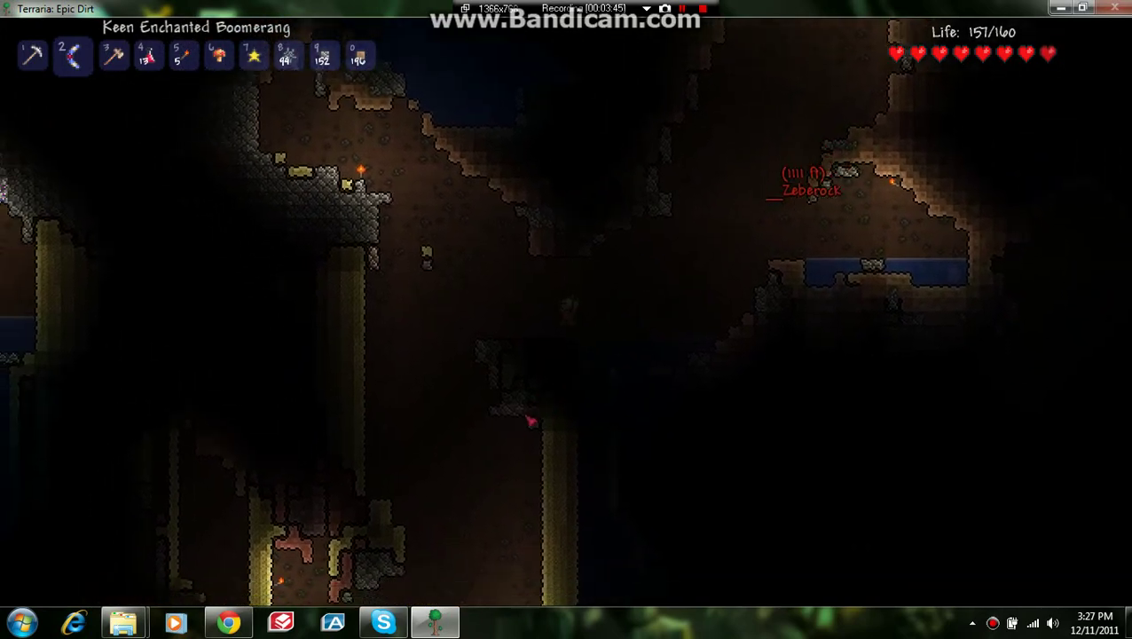
key(d)
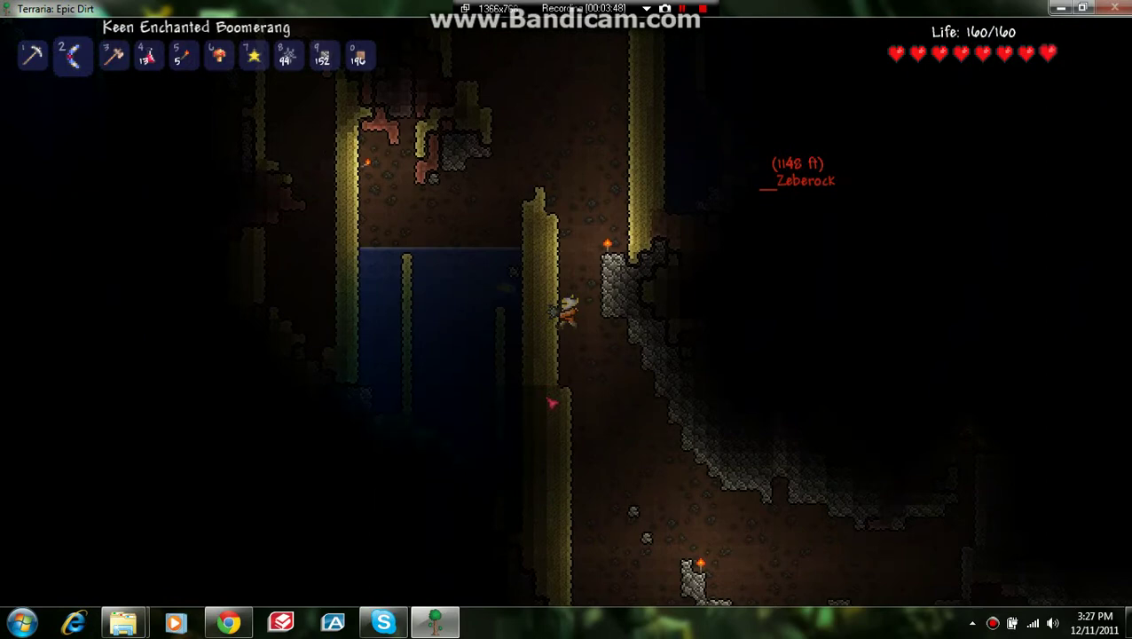
key(d)
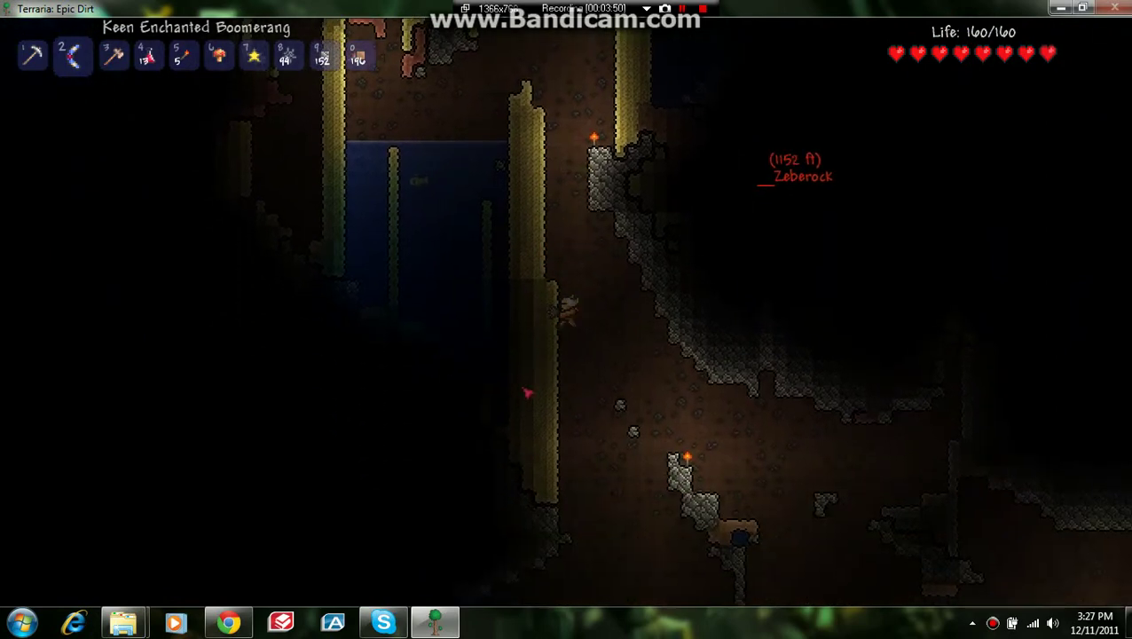
key(d)
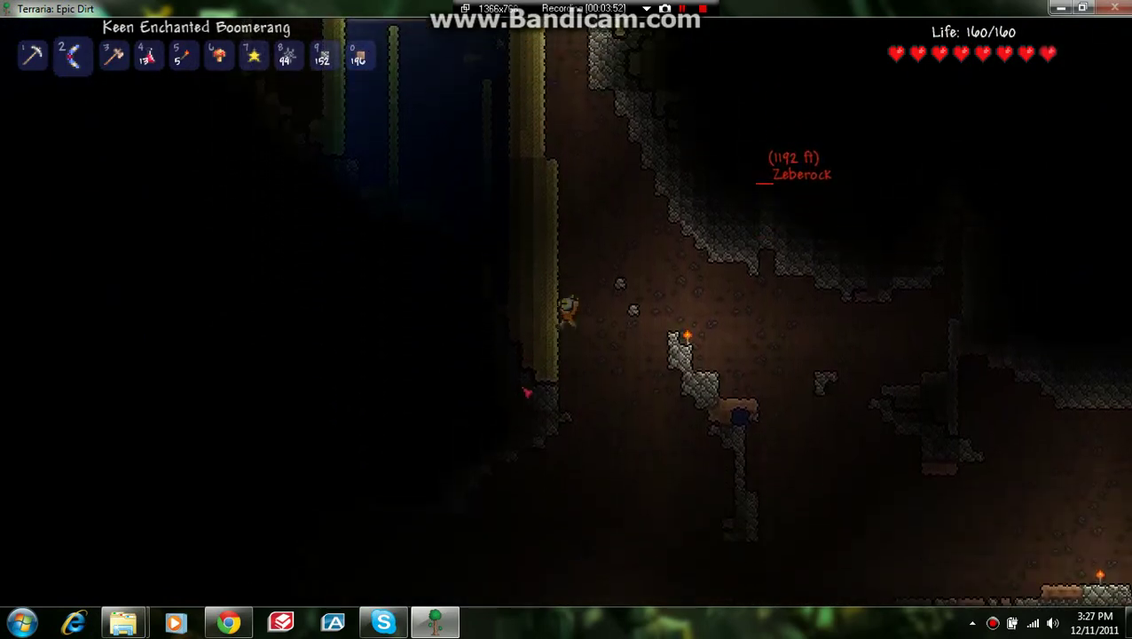
Walk down the stone slope through the dirt cave into the darker cavern
key(d)
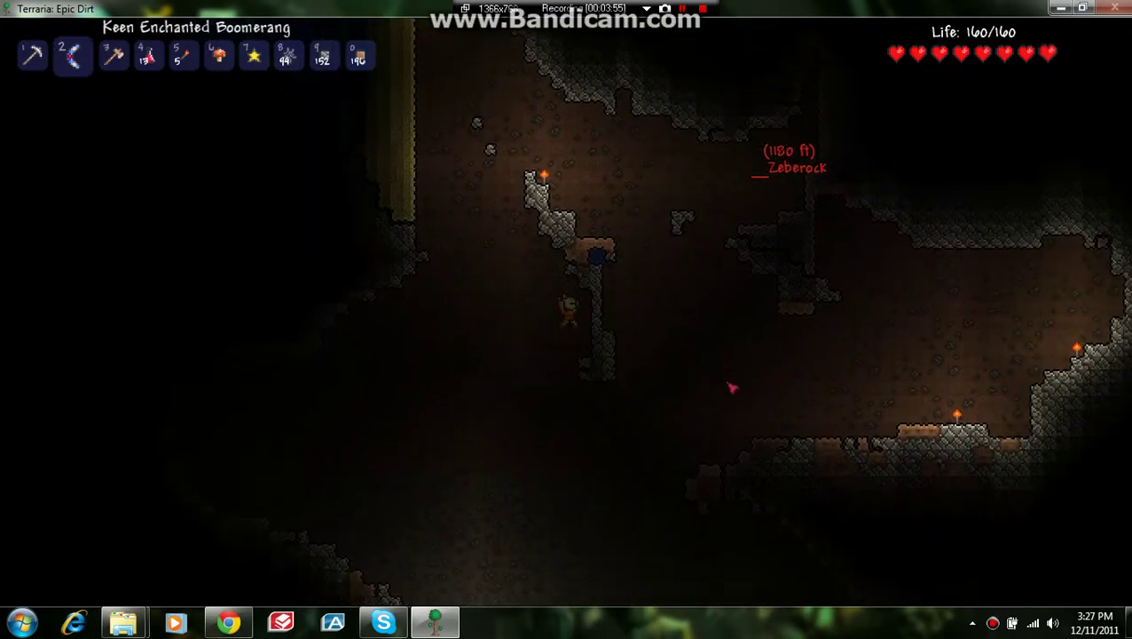
key(d)
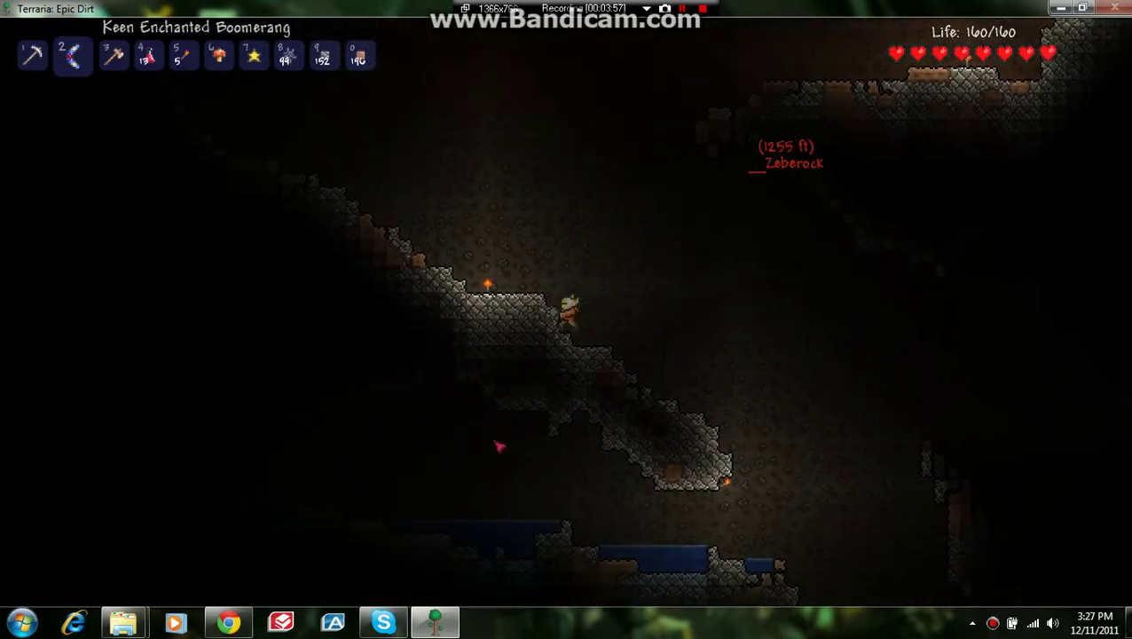
key(d)
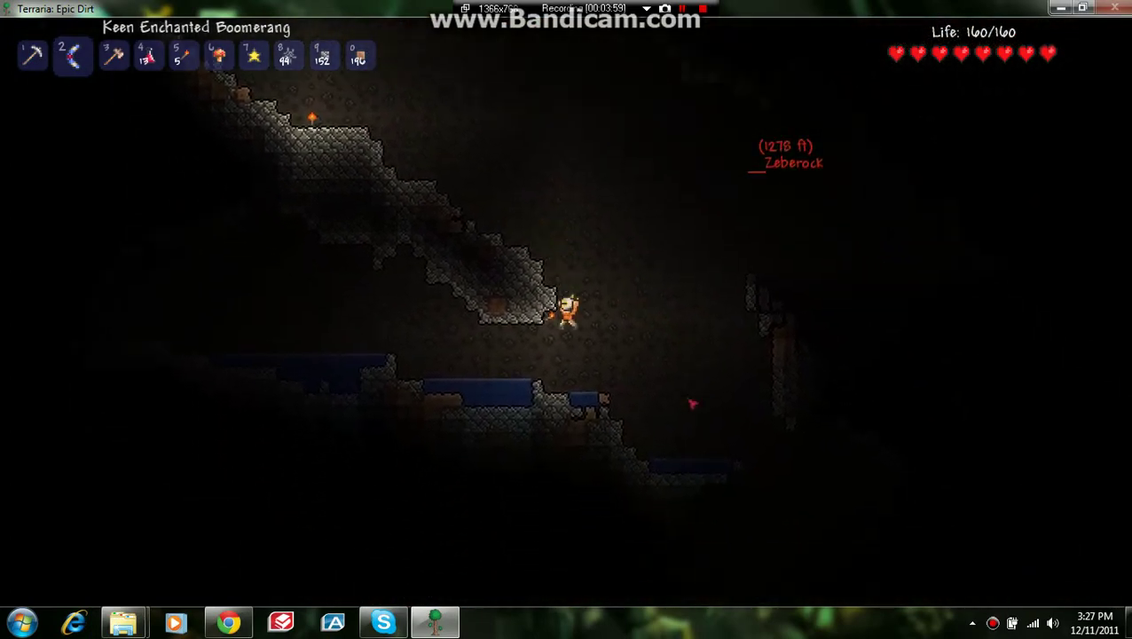
key(d)
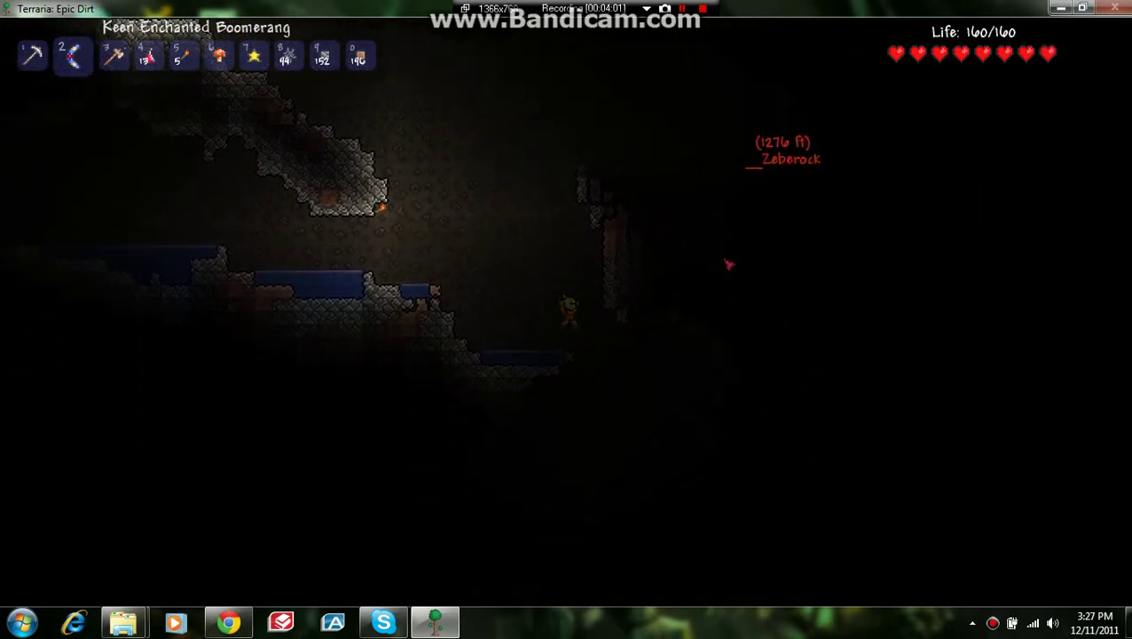
key(d)
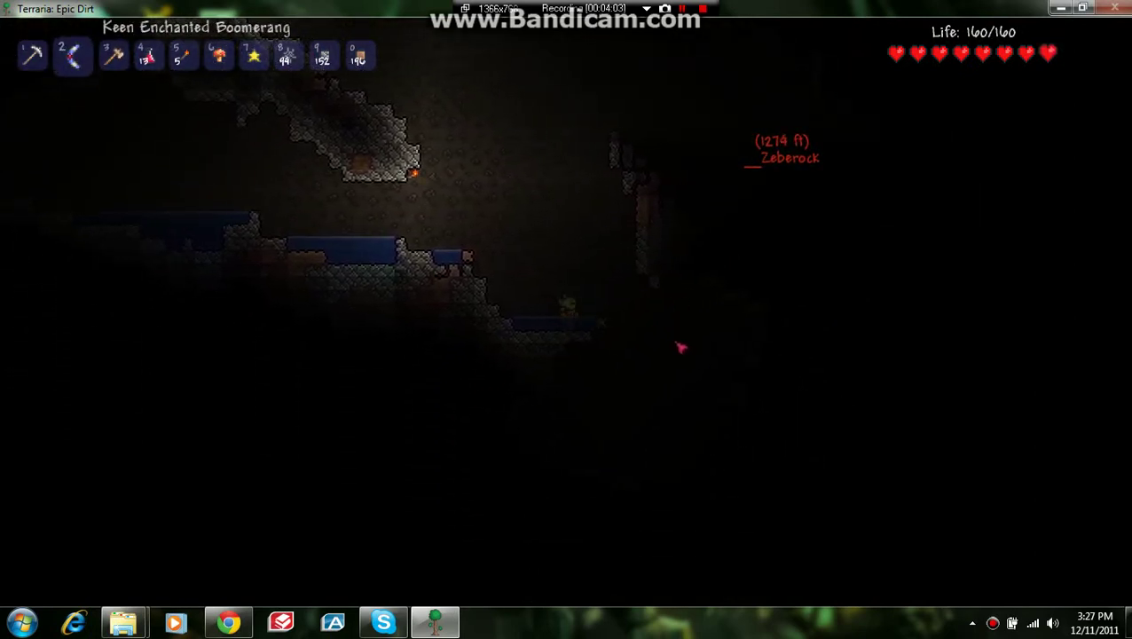
key(d)
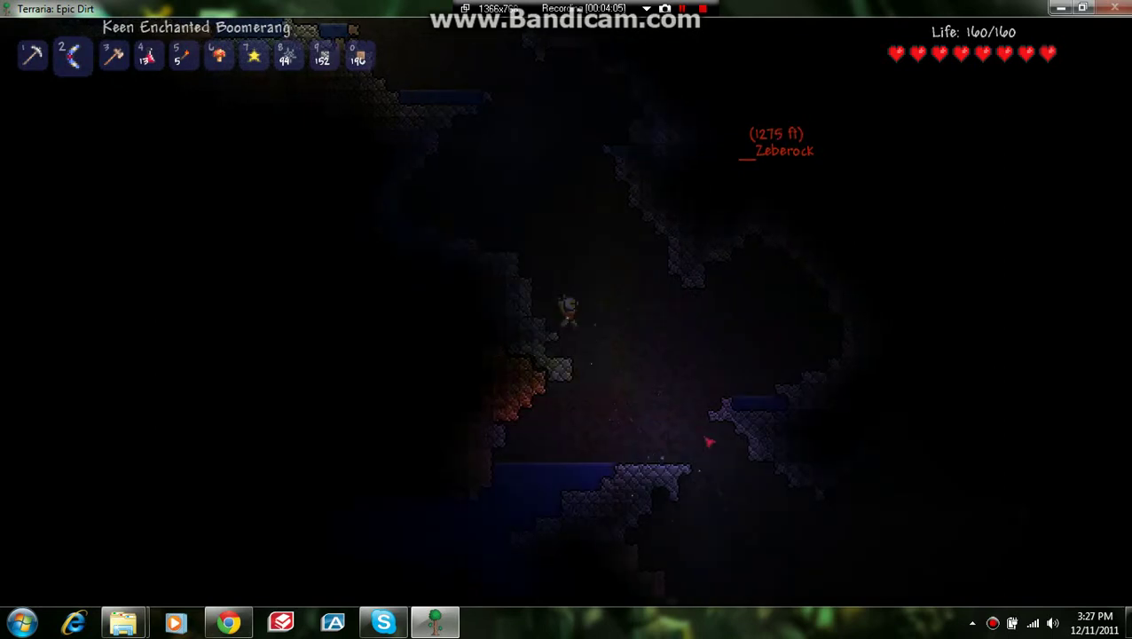
Throw the boomerang into the dark, then swim through the underground pool onto the ledge
click(712, 444)
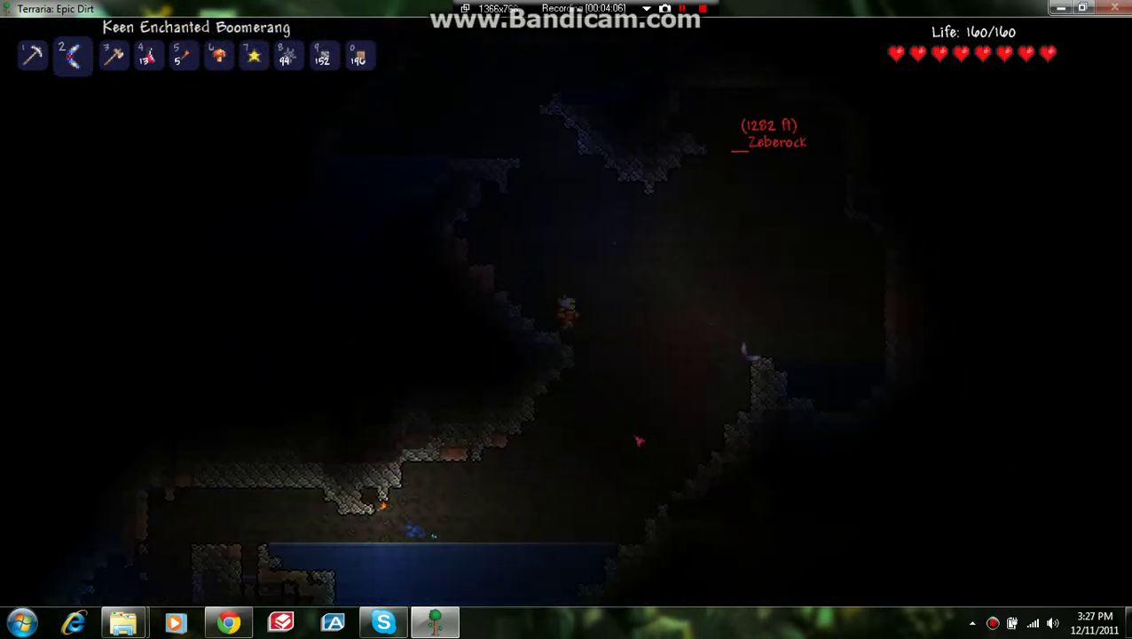
key(a)
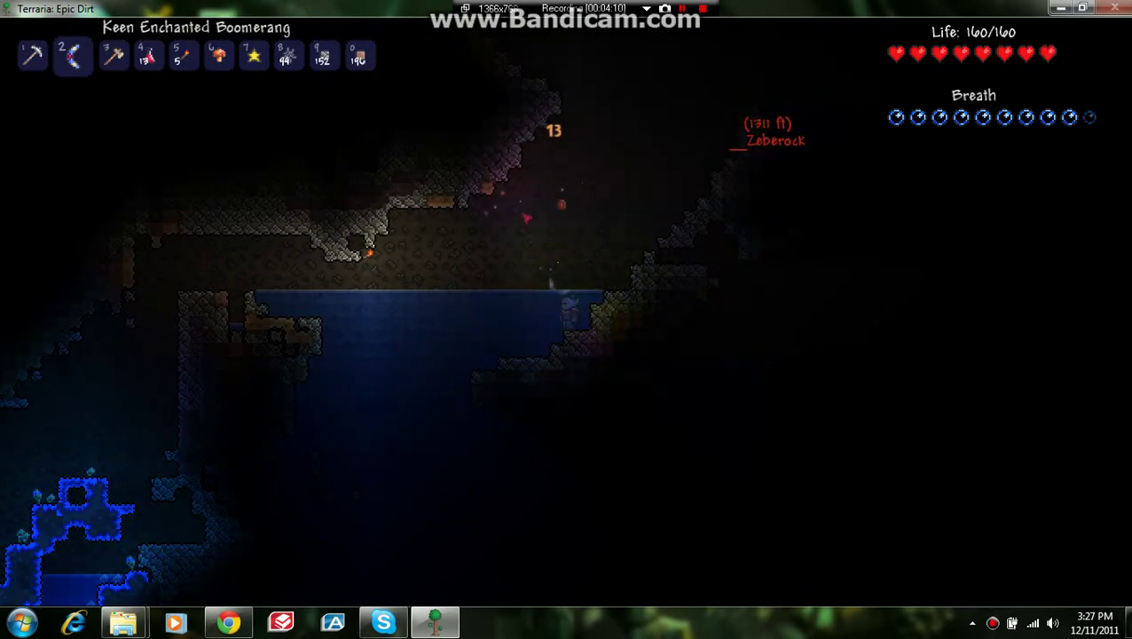
key(a)
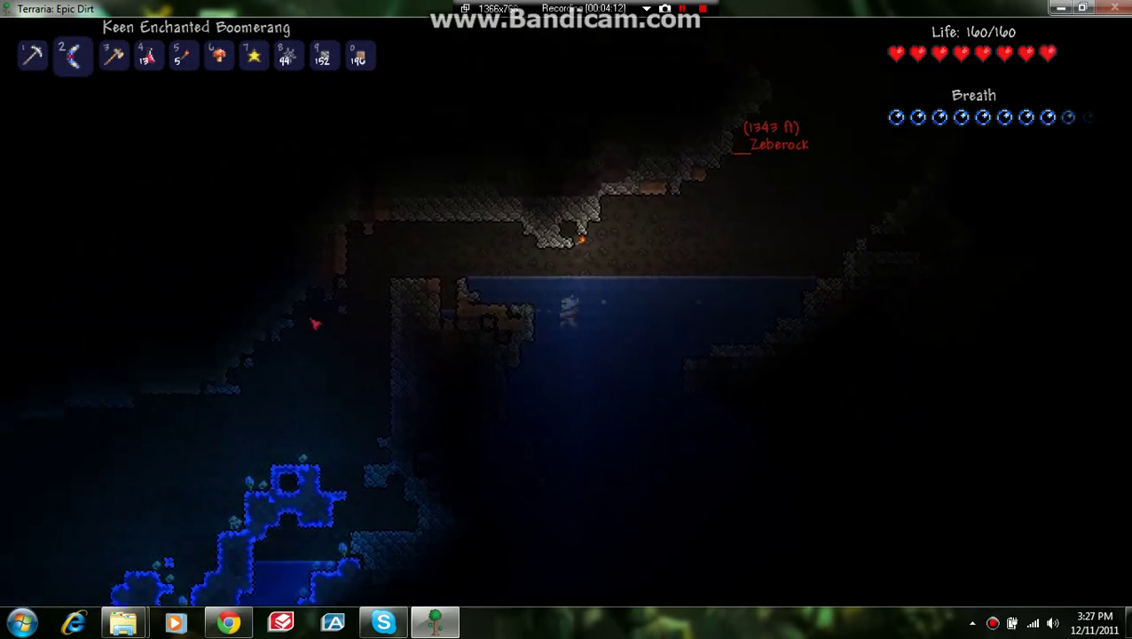
key(a)
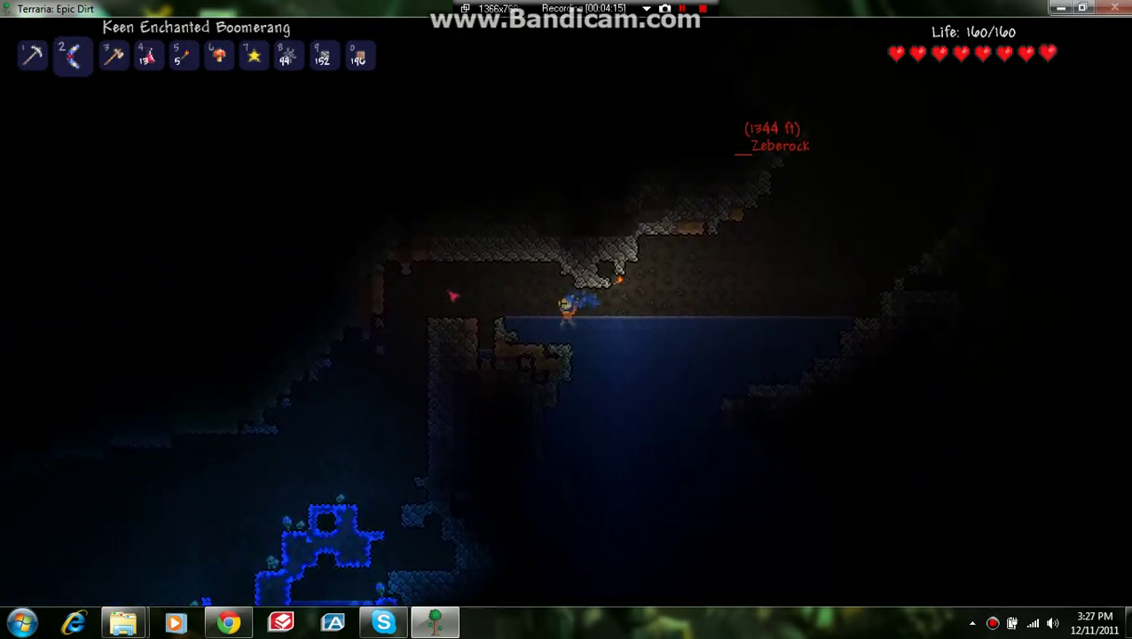
Drop down through the glowing mushroom caves toward the torch-lit cavern lake
key(a)
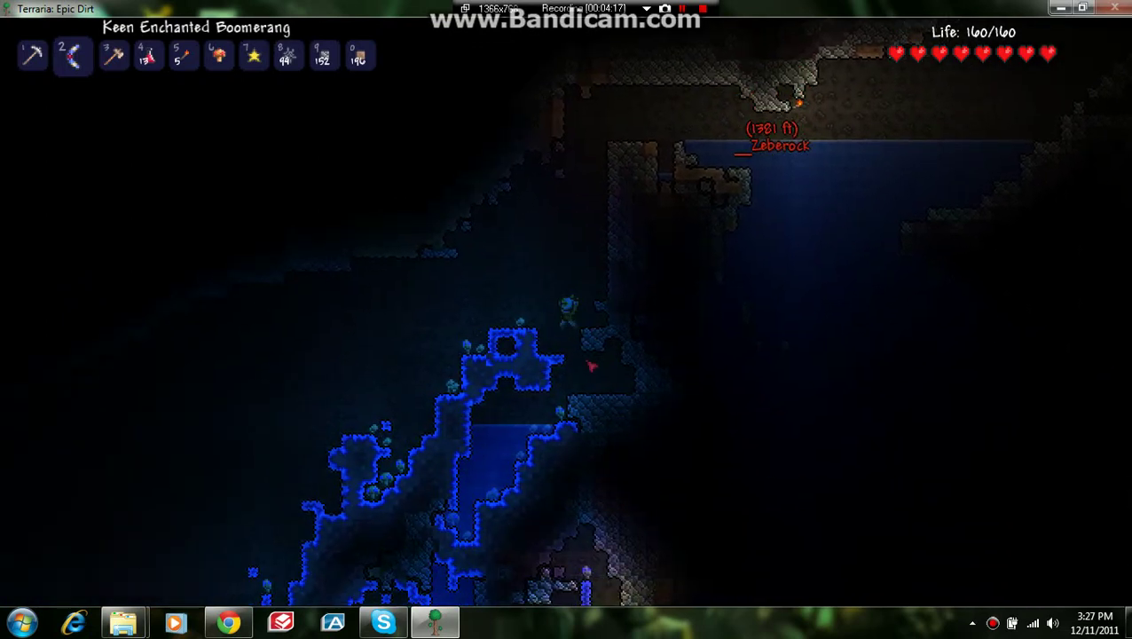
key(a)
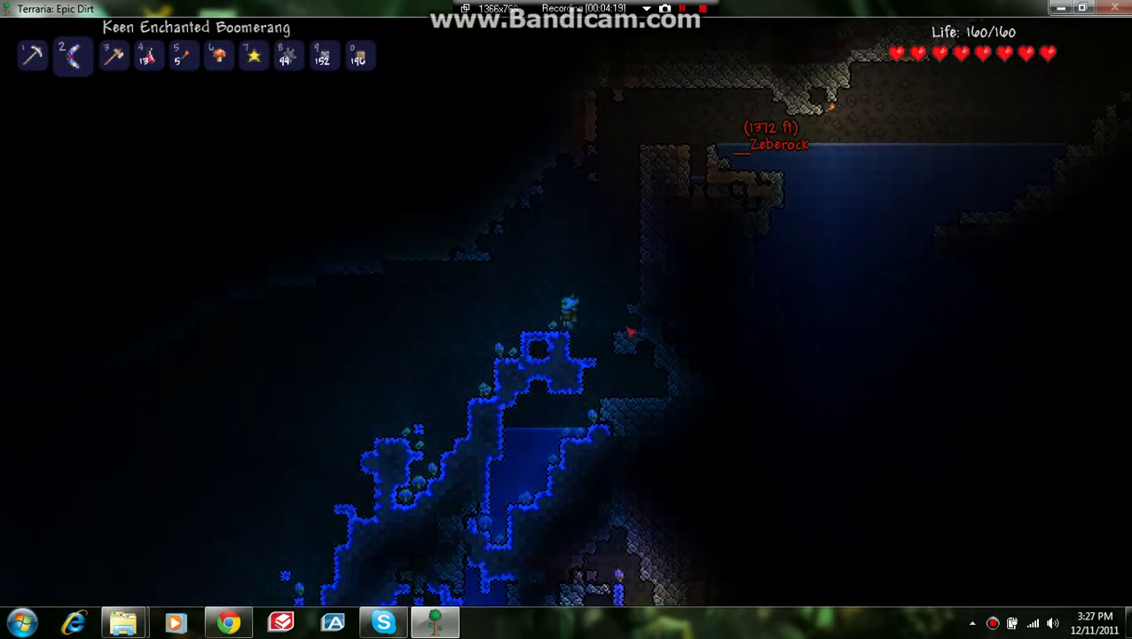
key(a)
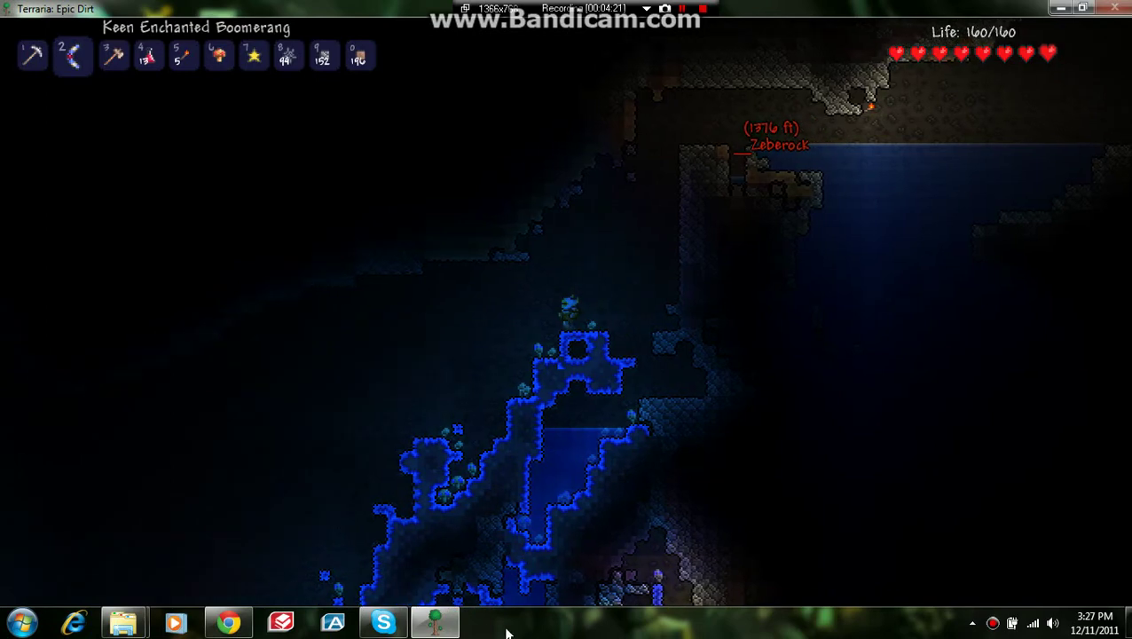
key(a)
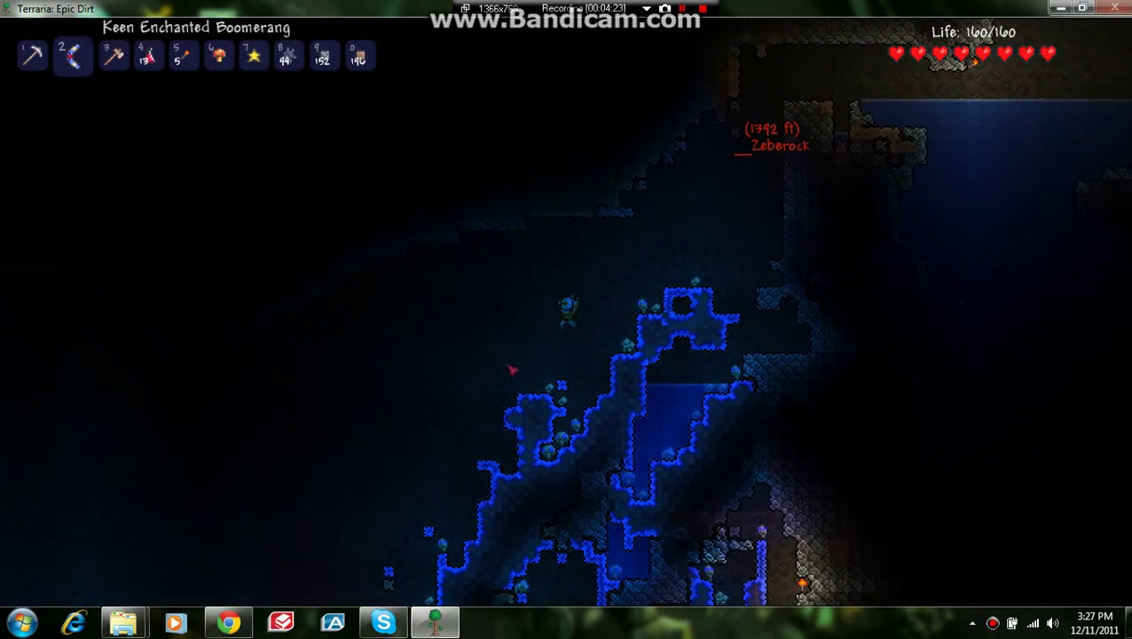
key(a)
key(a)
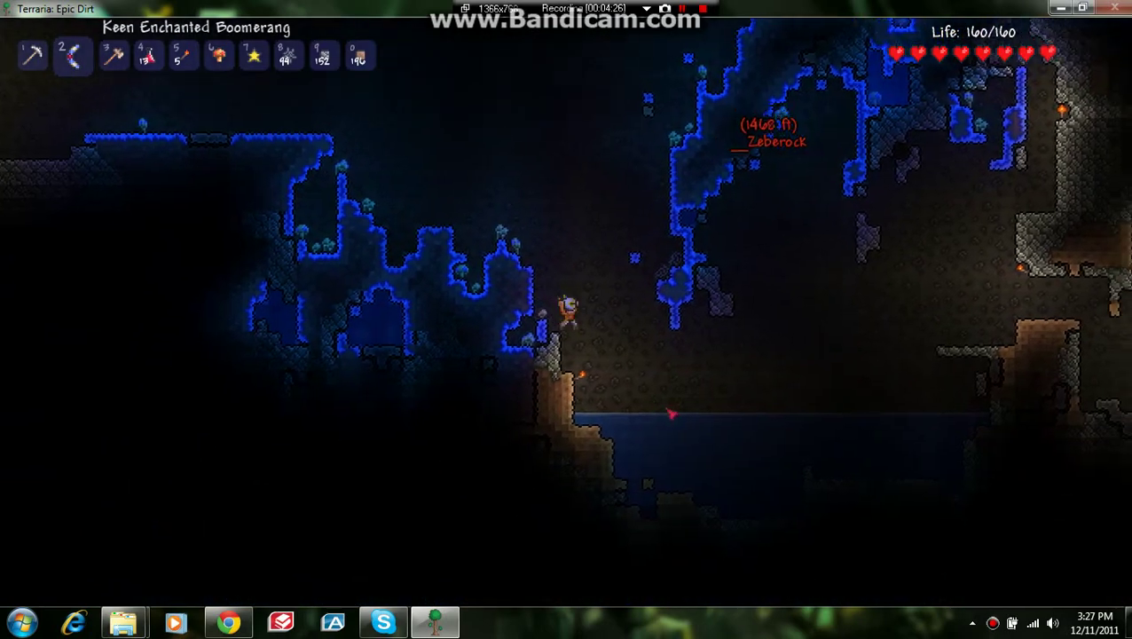
Swim right across the pool and climb out up-right into the stone tunnel
key(d)
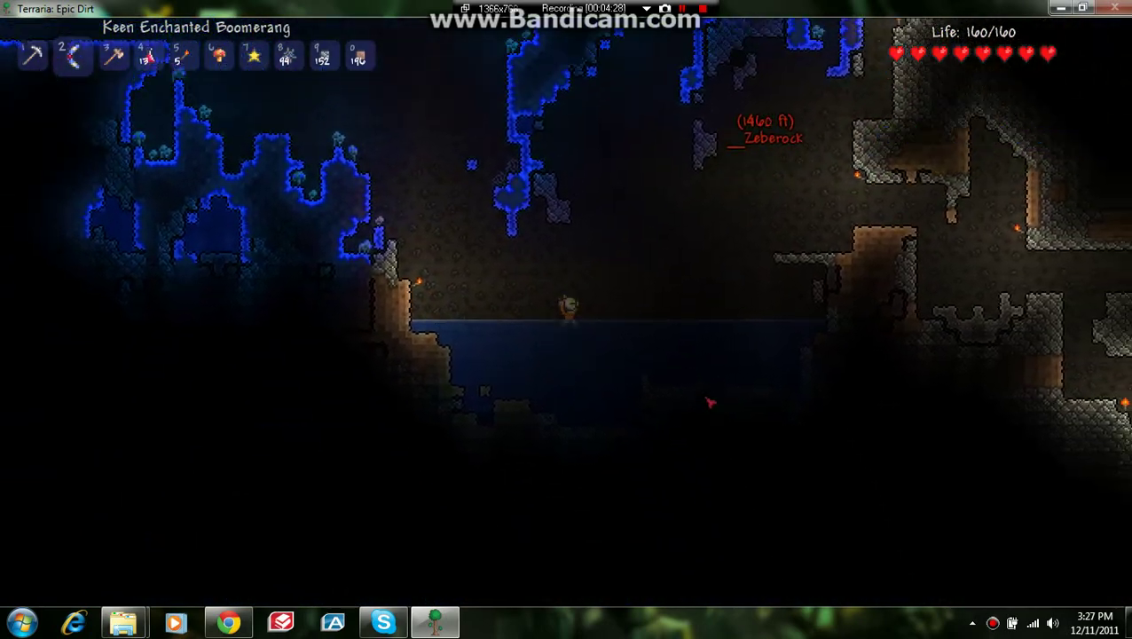
key(d)
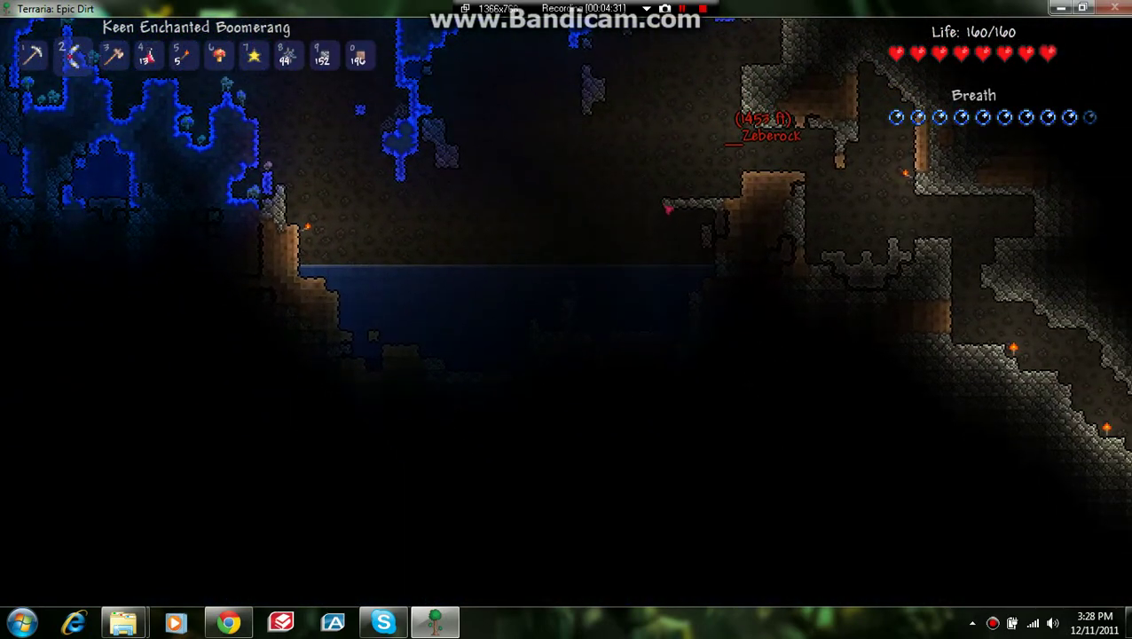
key(space)
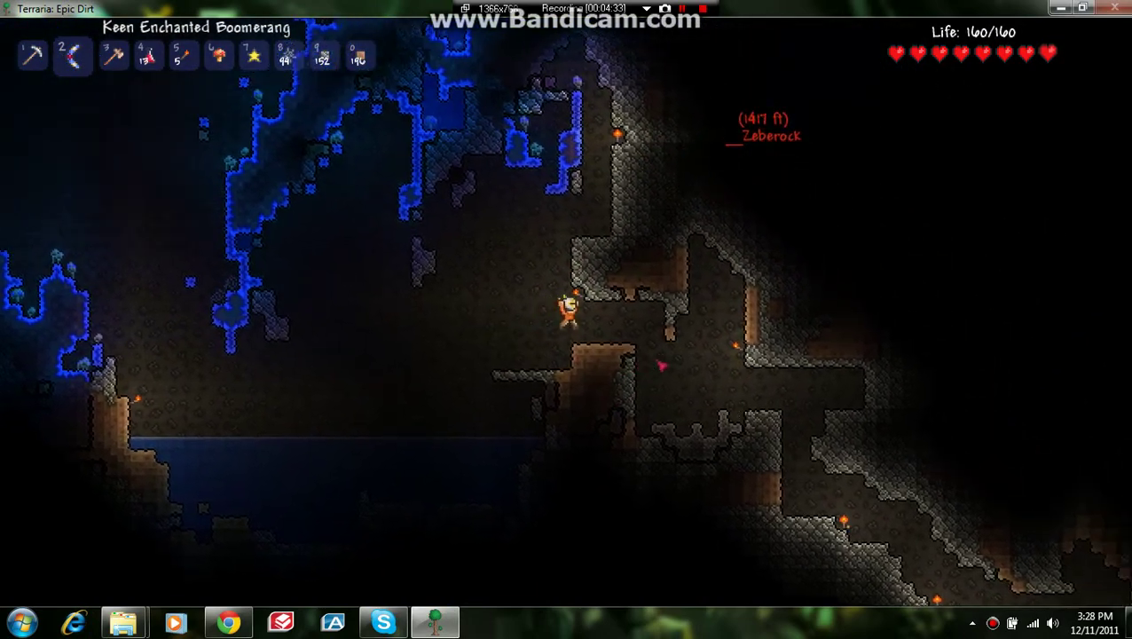
key(d)
key(space)
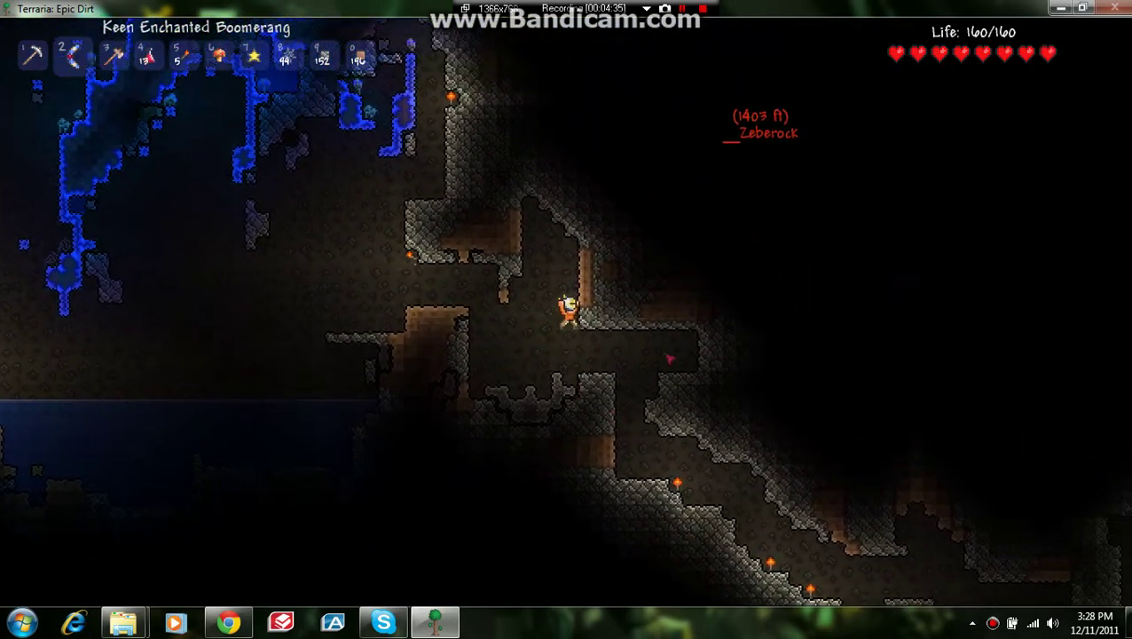
Walk up the sloped cave floor to the right into the torch-lit cavern
key(d)
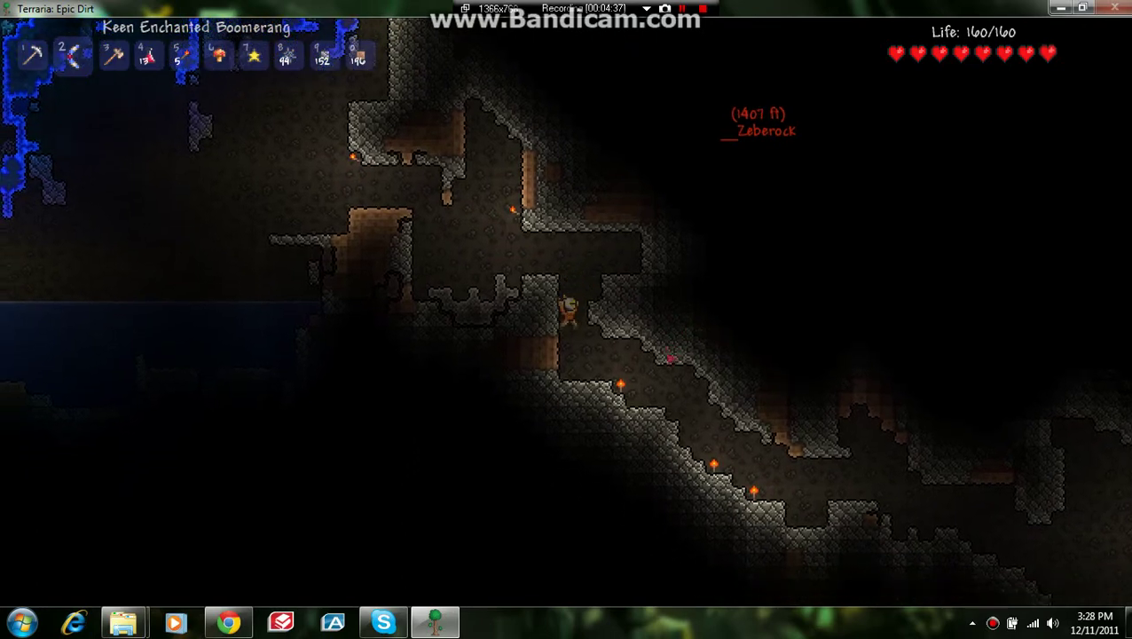
key(d)
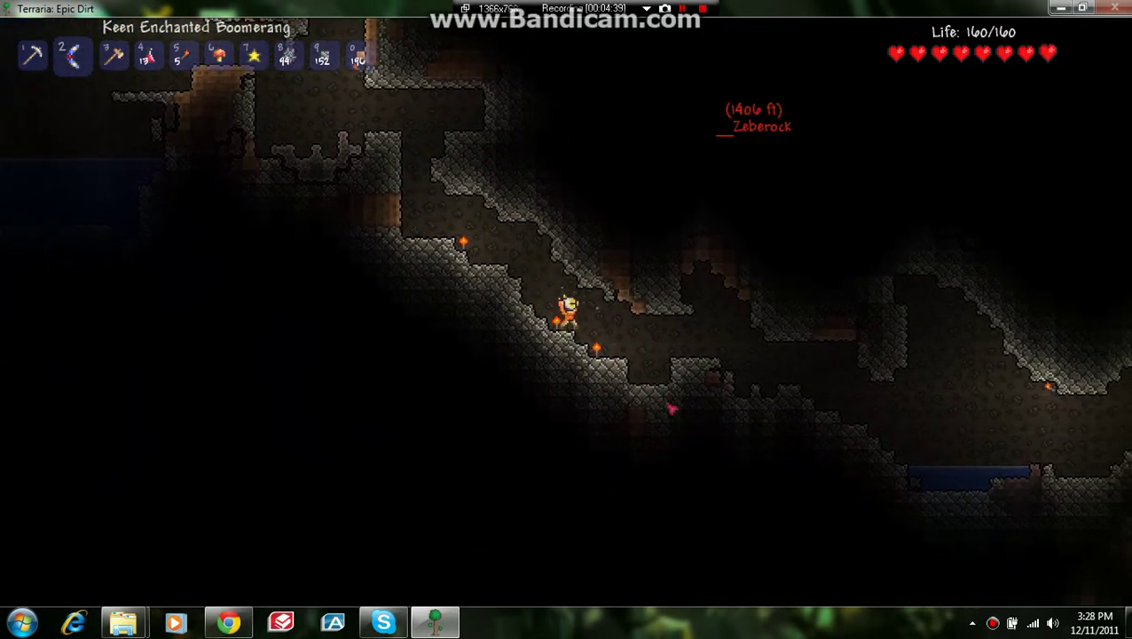
key(d)
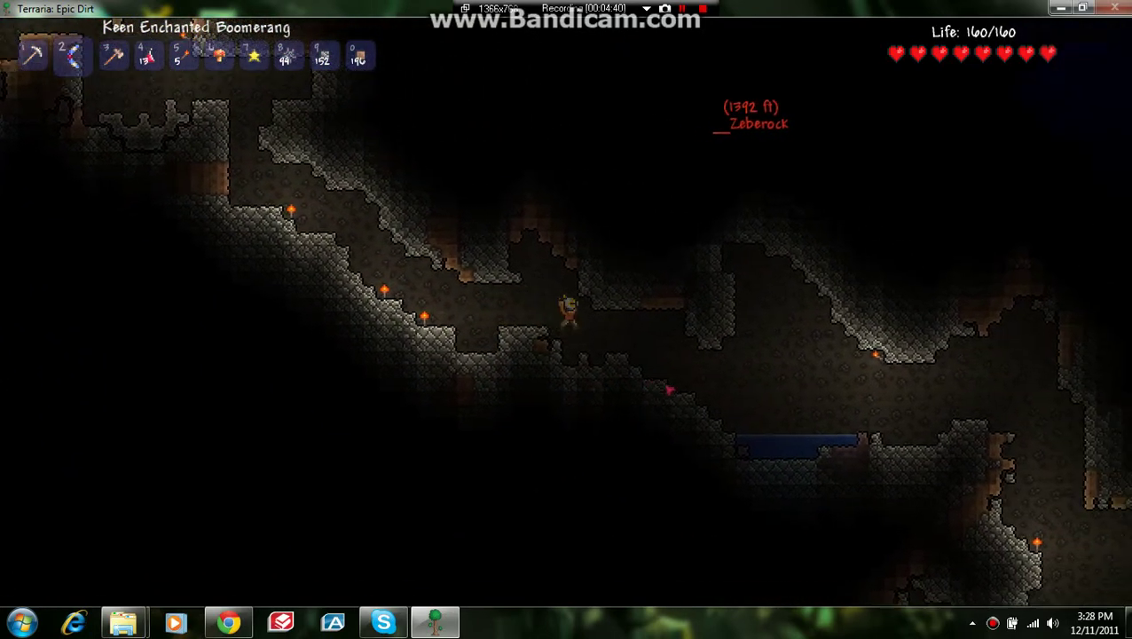
key(d)
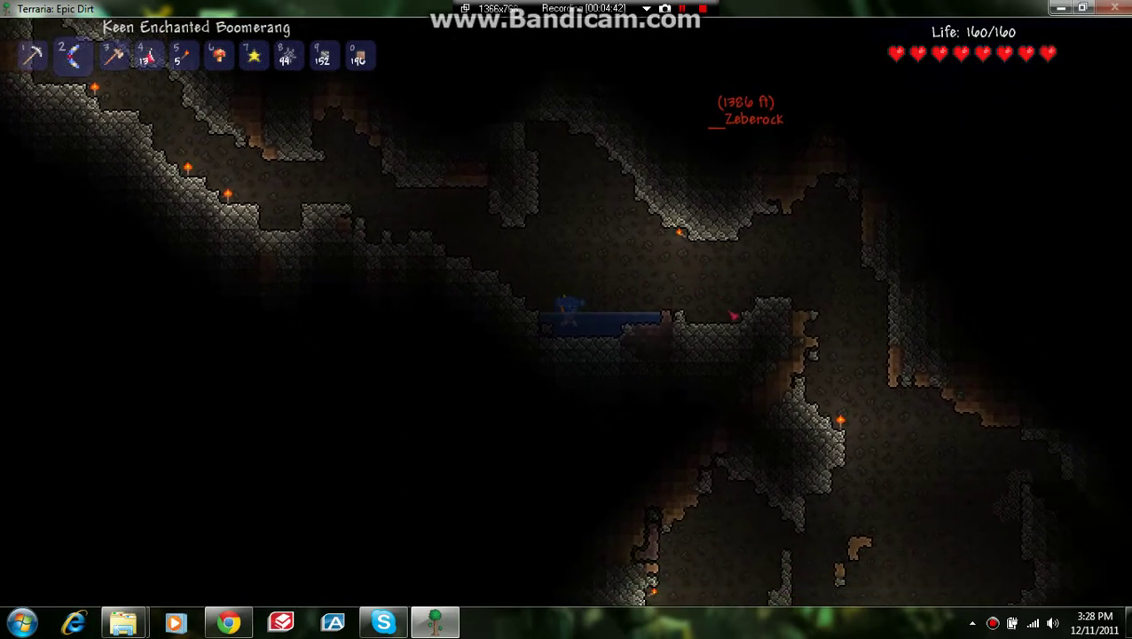
key(d)
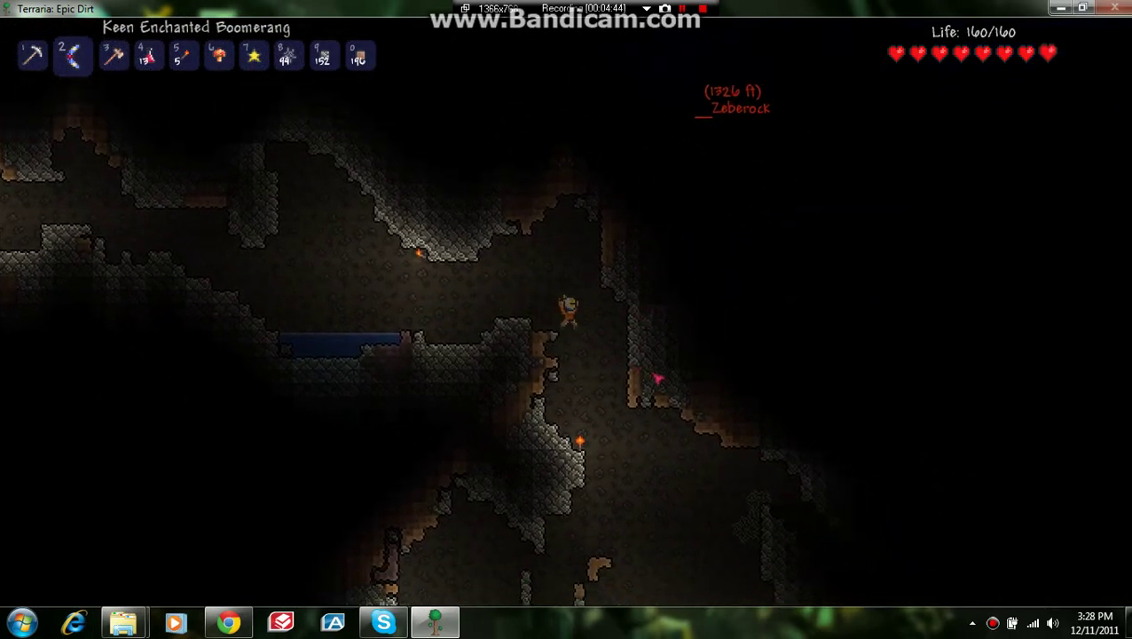
key(d)
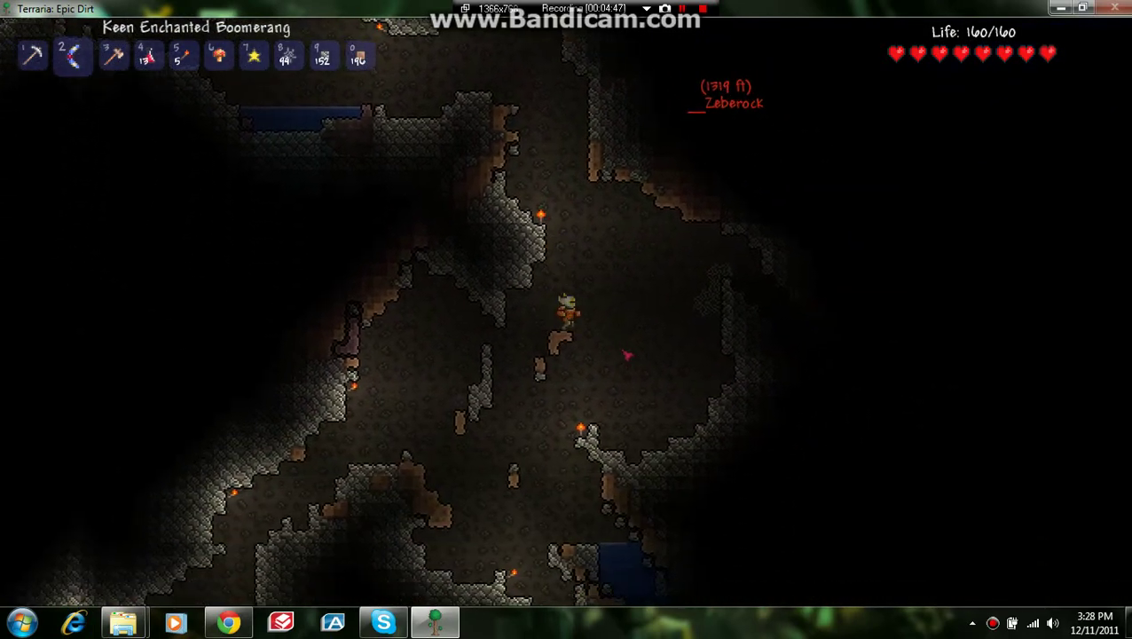
key(d)
key(space)
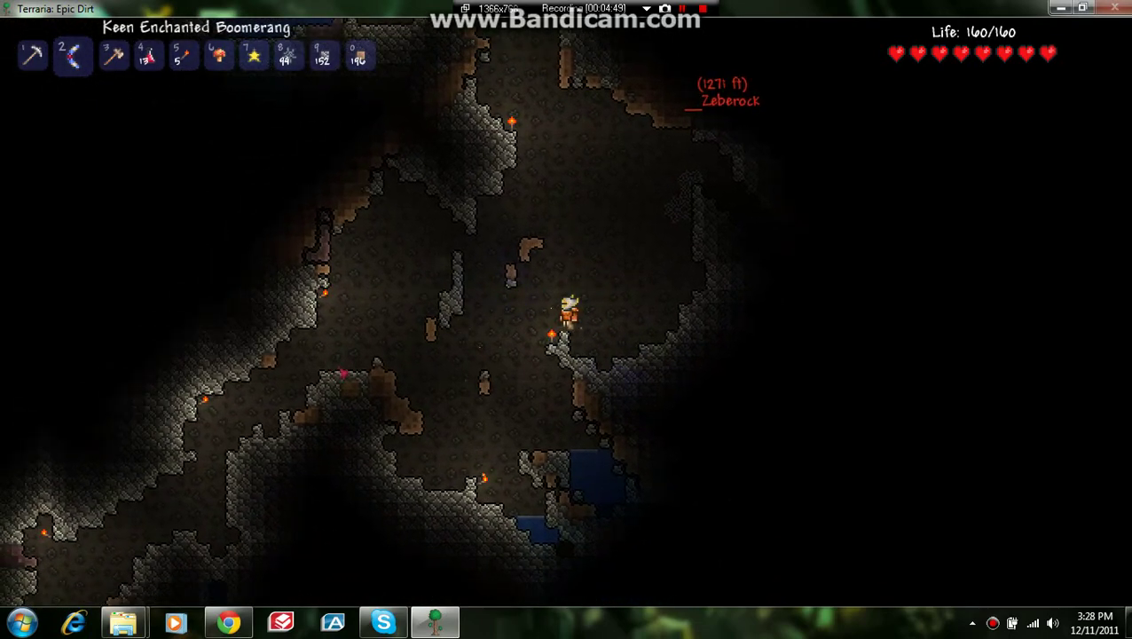
Head left through the cavern, boomerang a nearby enemy, and collect its gel and coins
key(a)
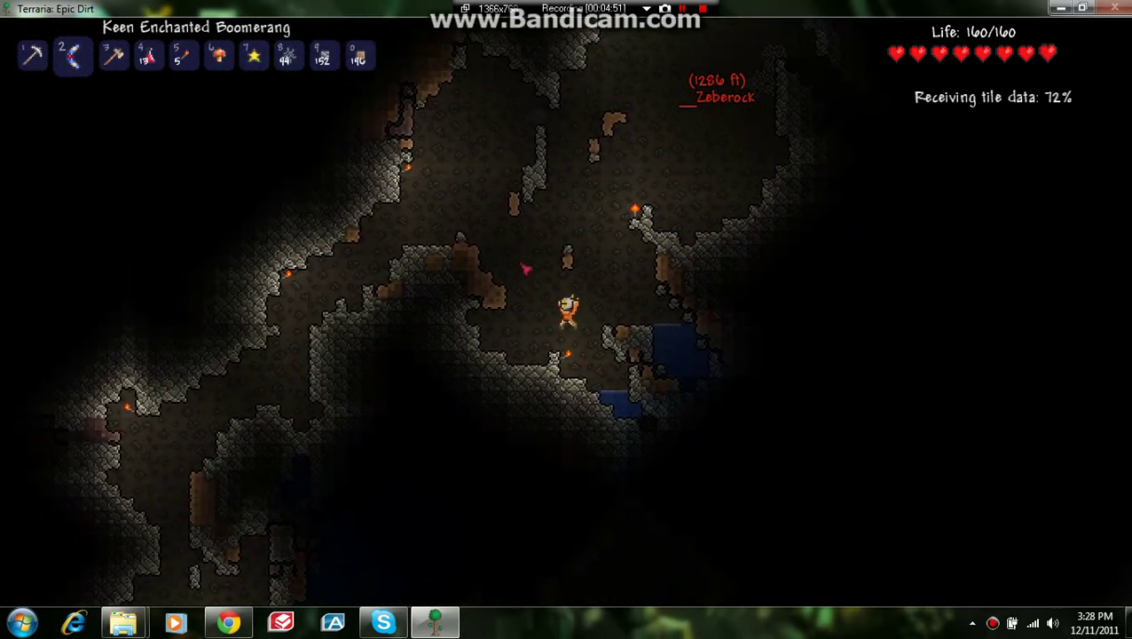
key(a)
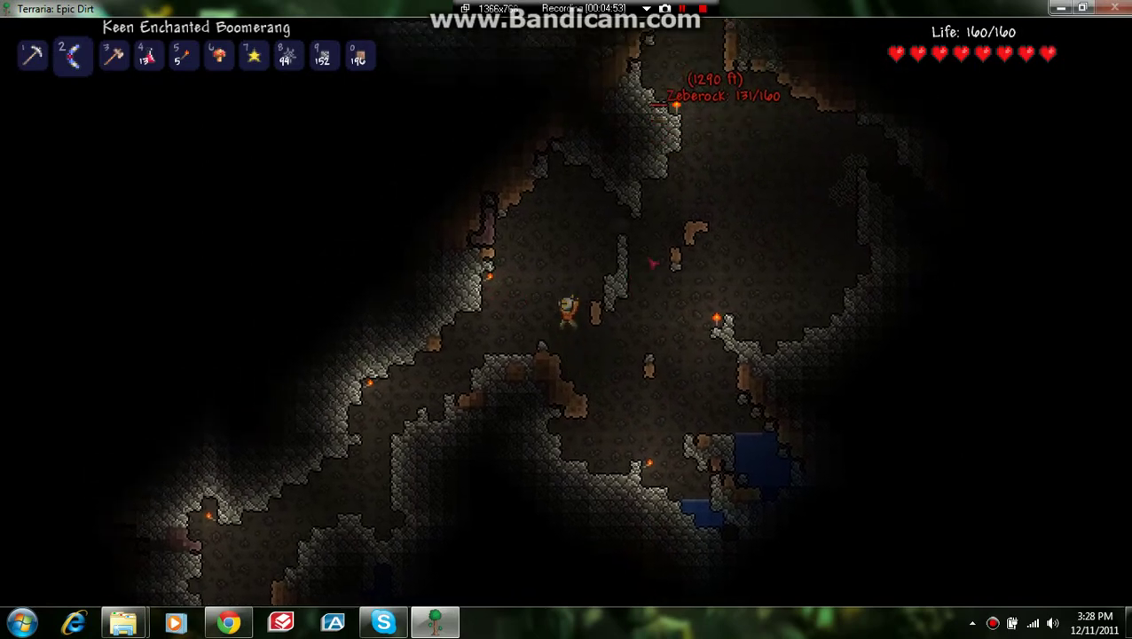
click(697, 232)
key(a)
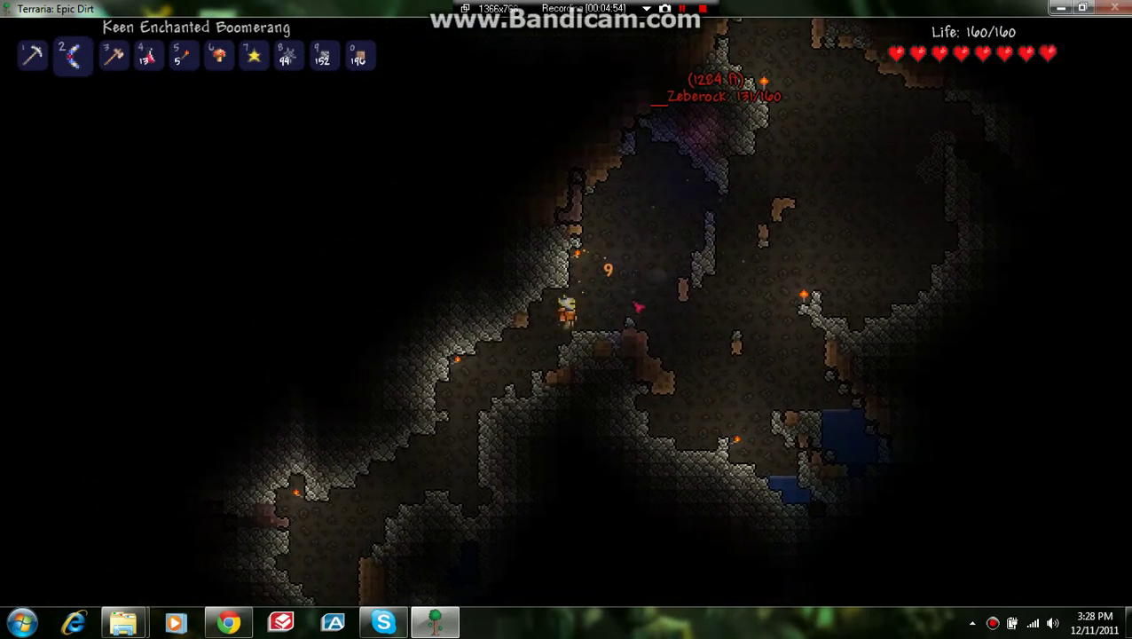
key(a)
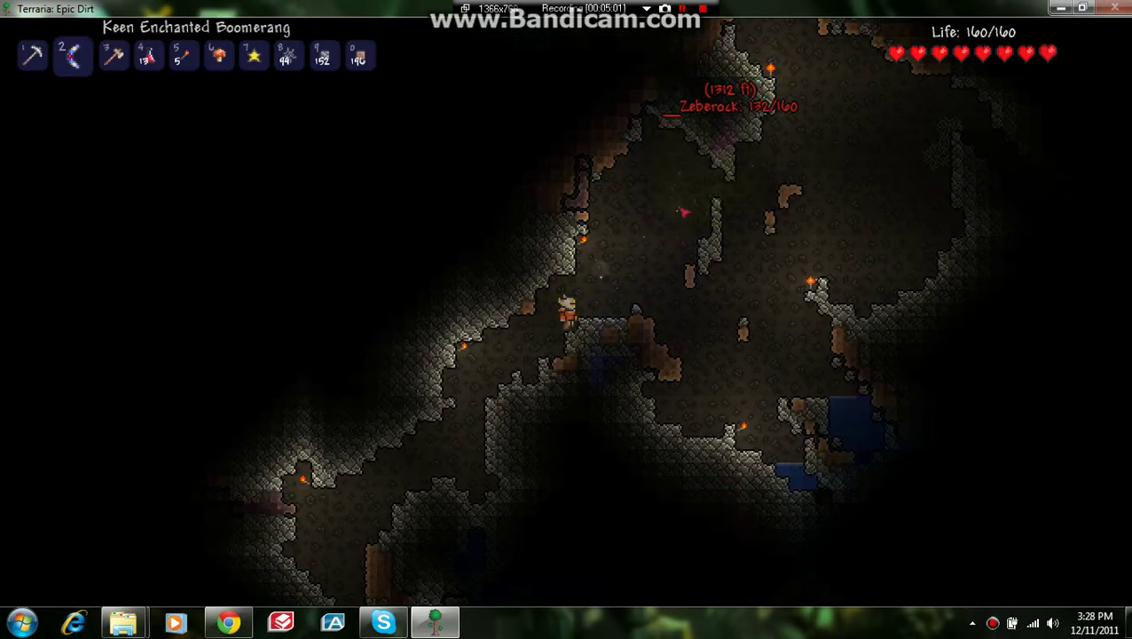
key(a)
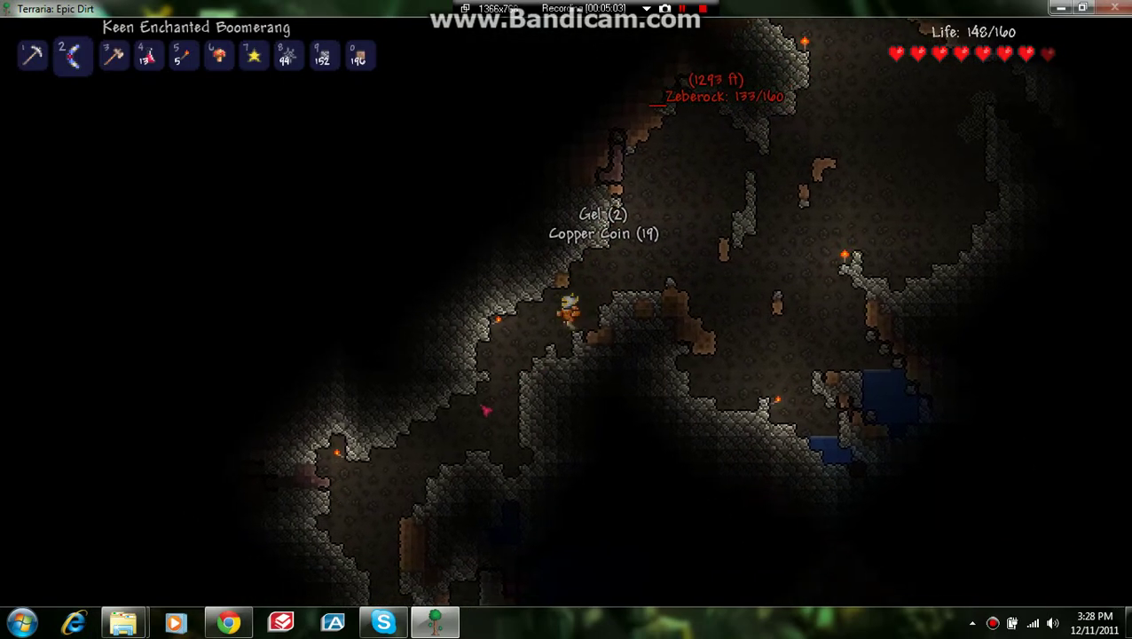
Descend down-left to the lower tunnel, then climb right to the water pool's edge
key(a)
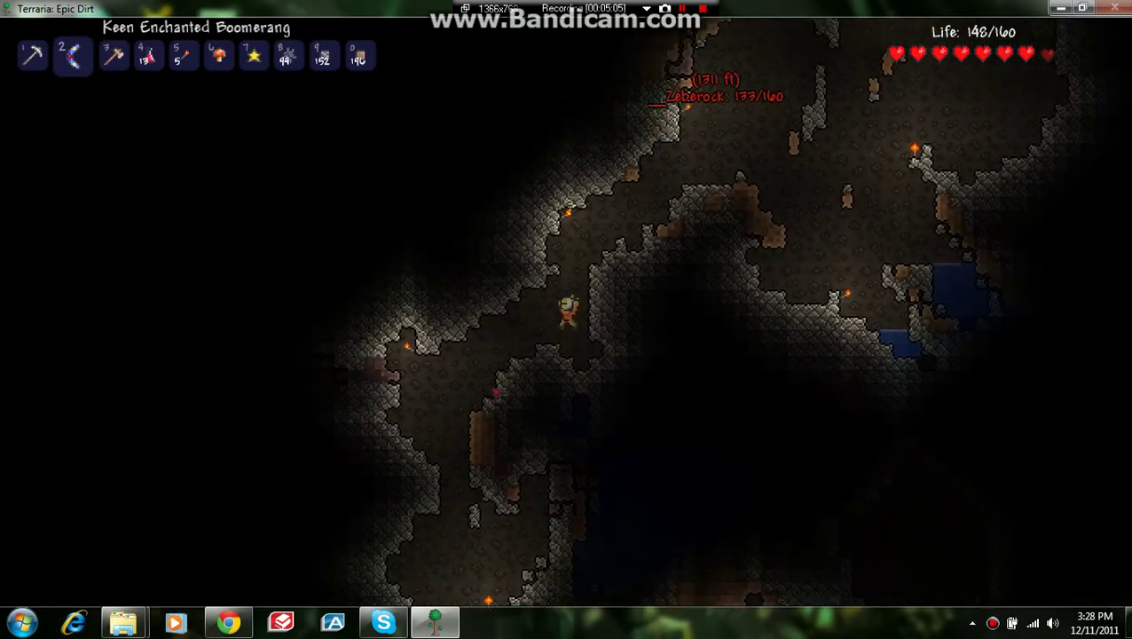
key(a)
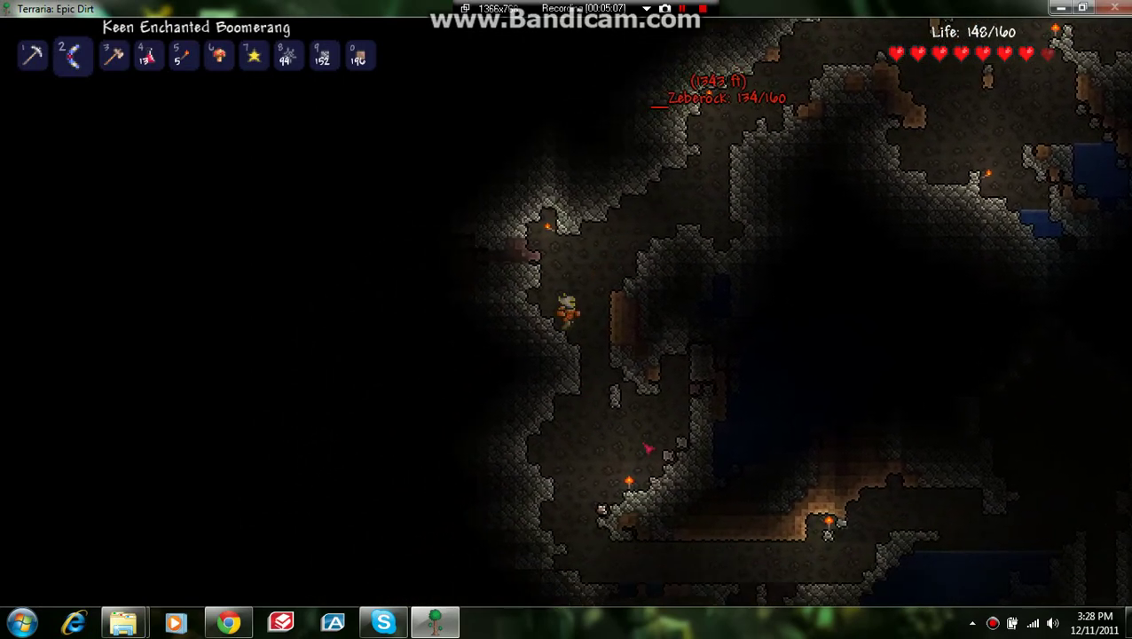
key(a)
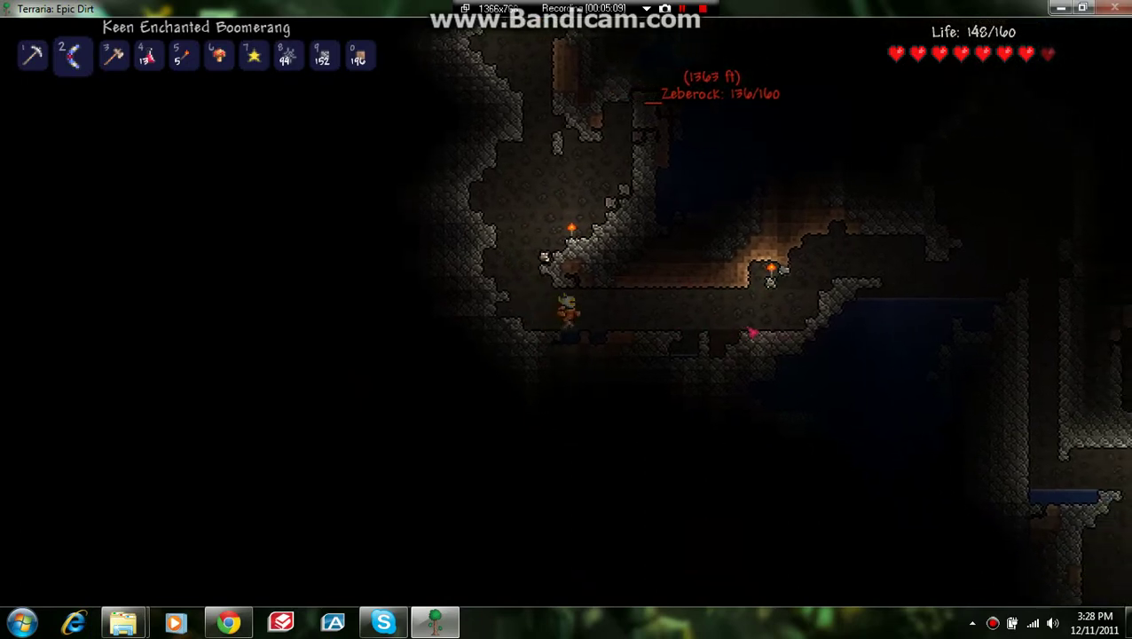
key(d)
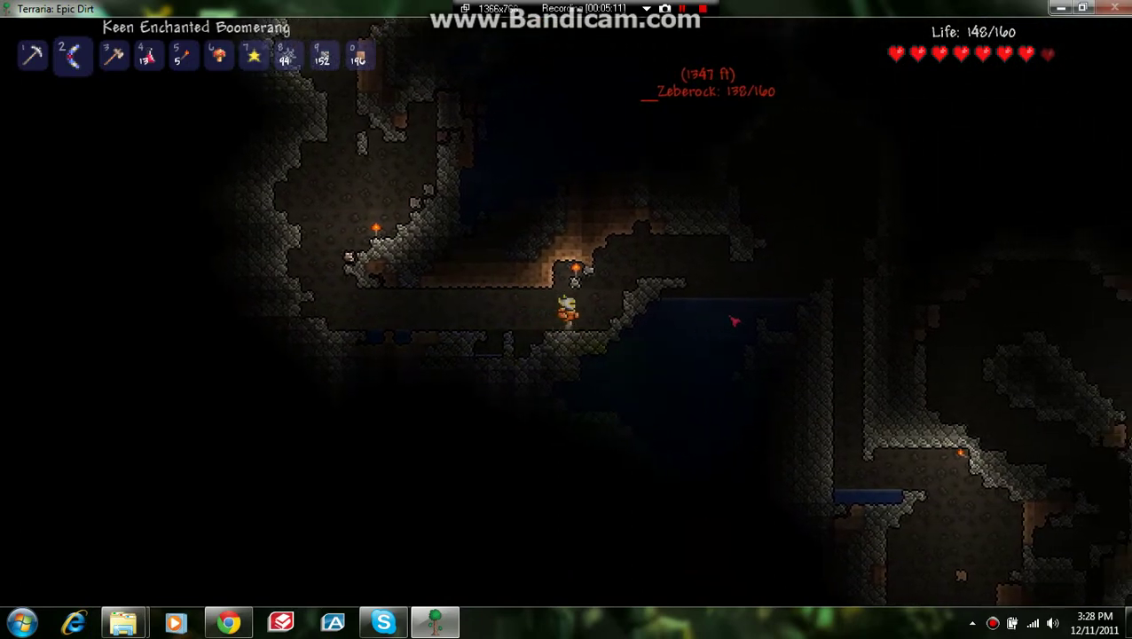
key(d)
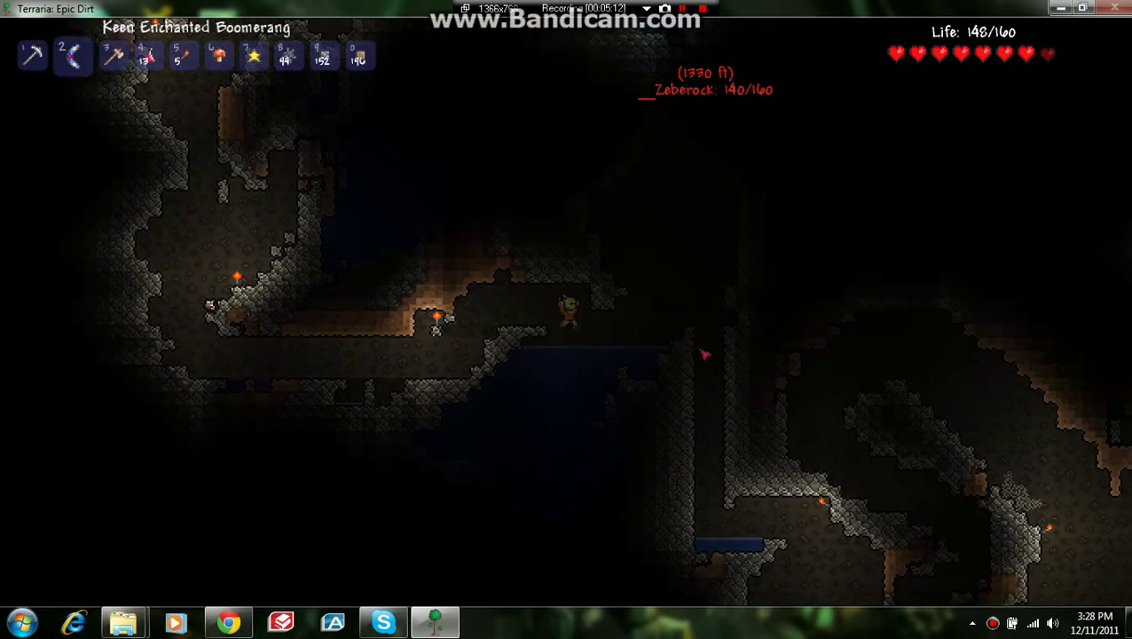
key(d)
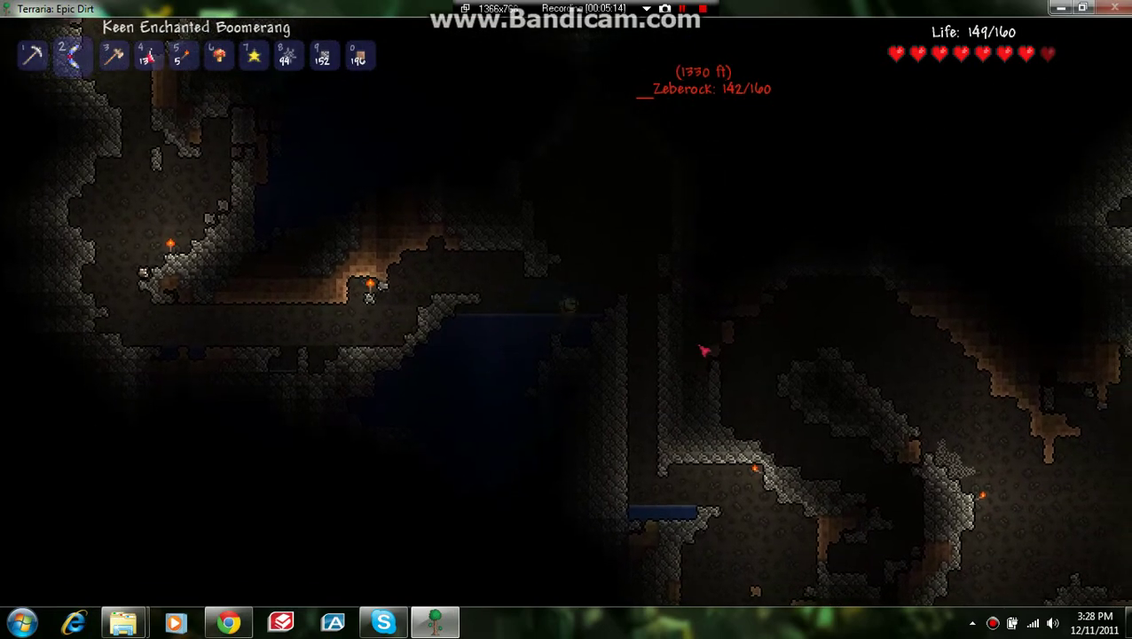
Swim through the water pools and descend down-right through the cave, ending back in water
key(d)
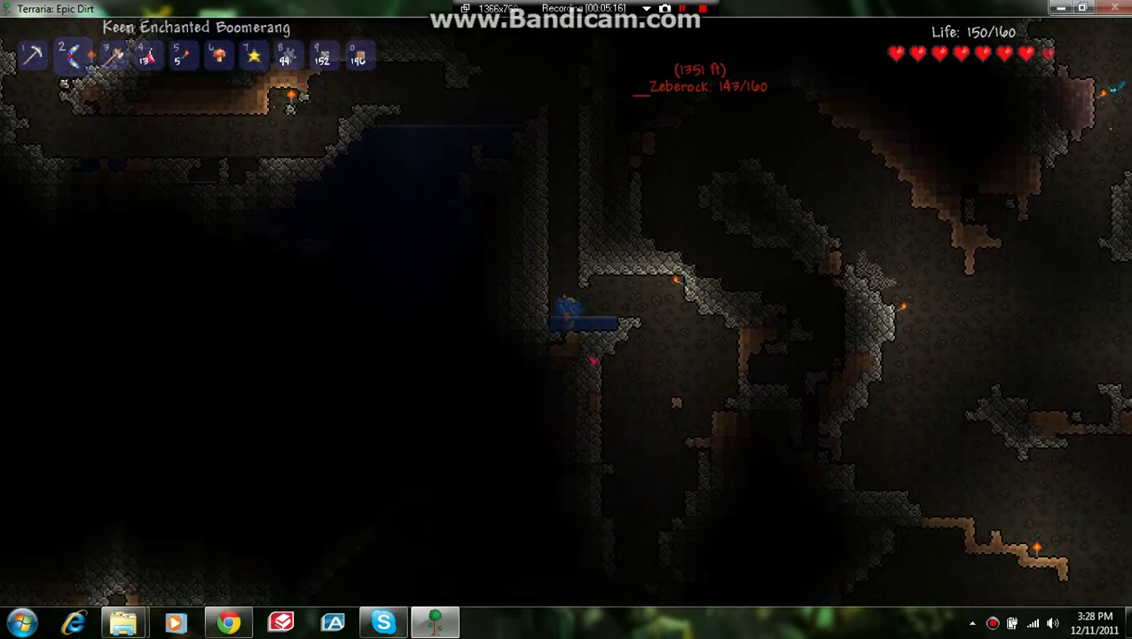
key(d)
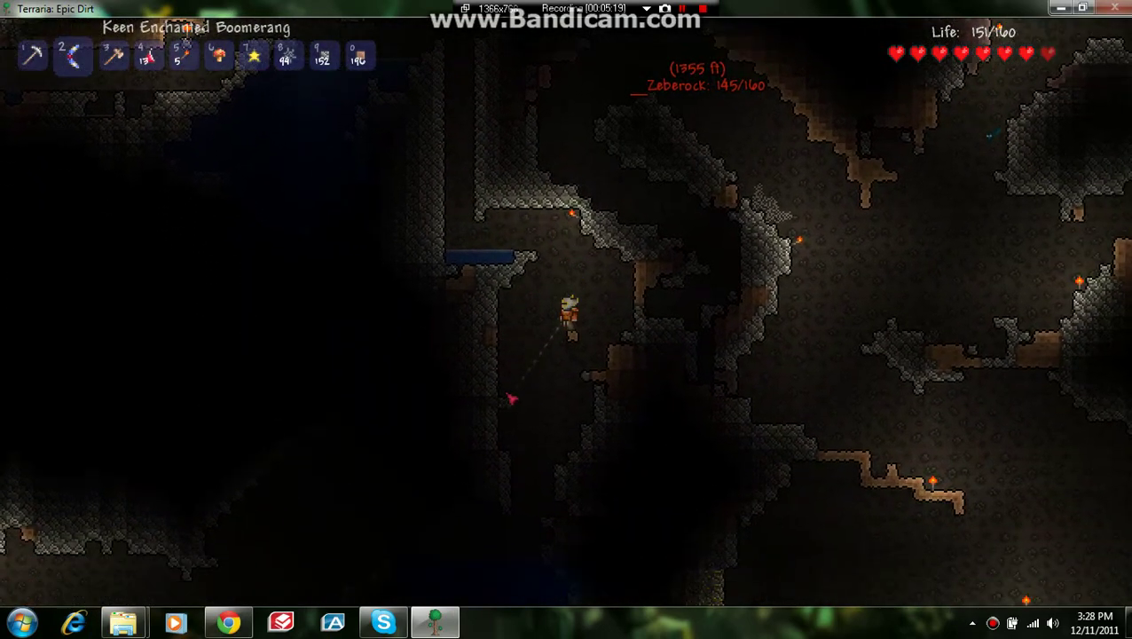
key(d)
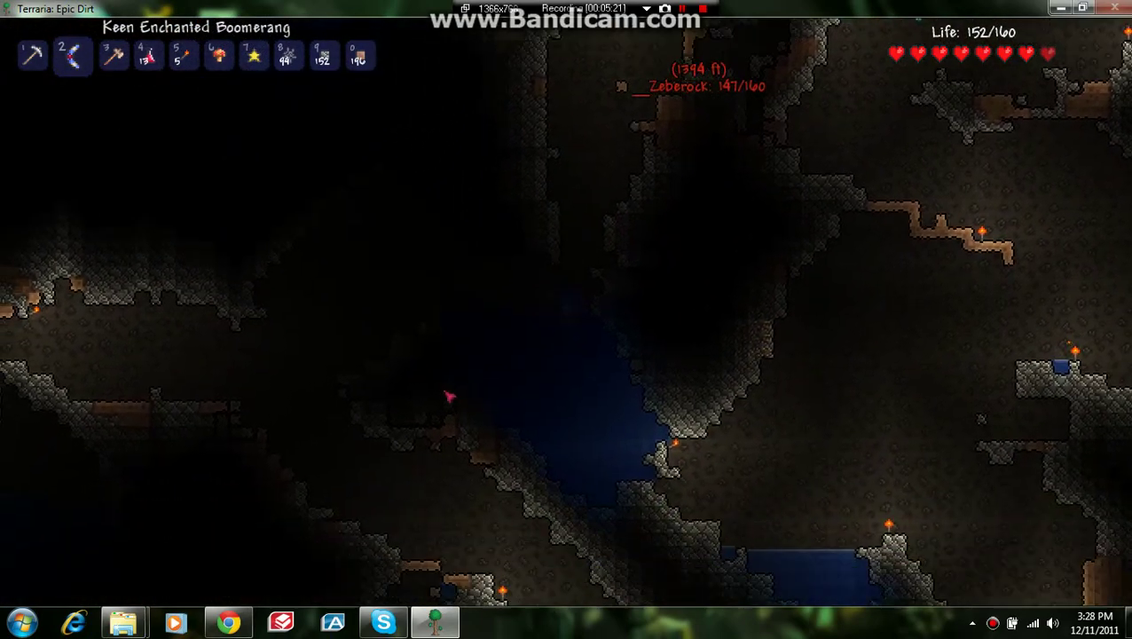
key(a)
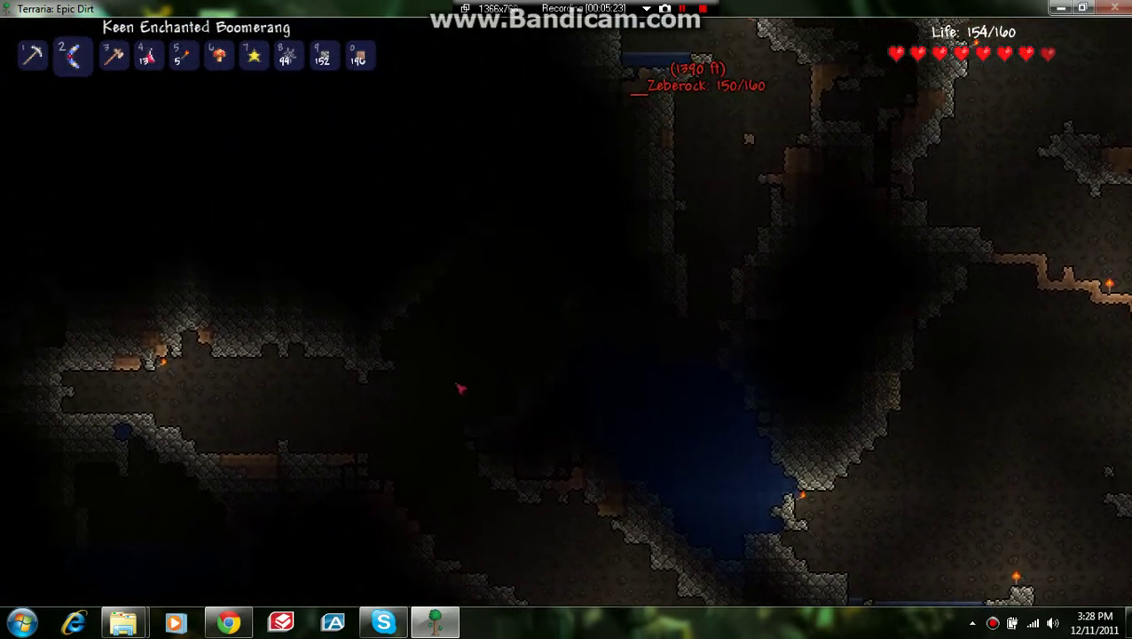
key(d)
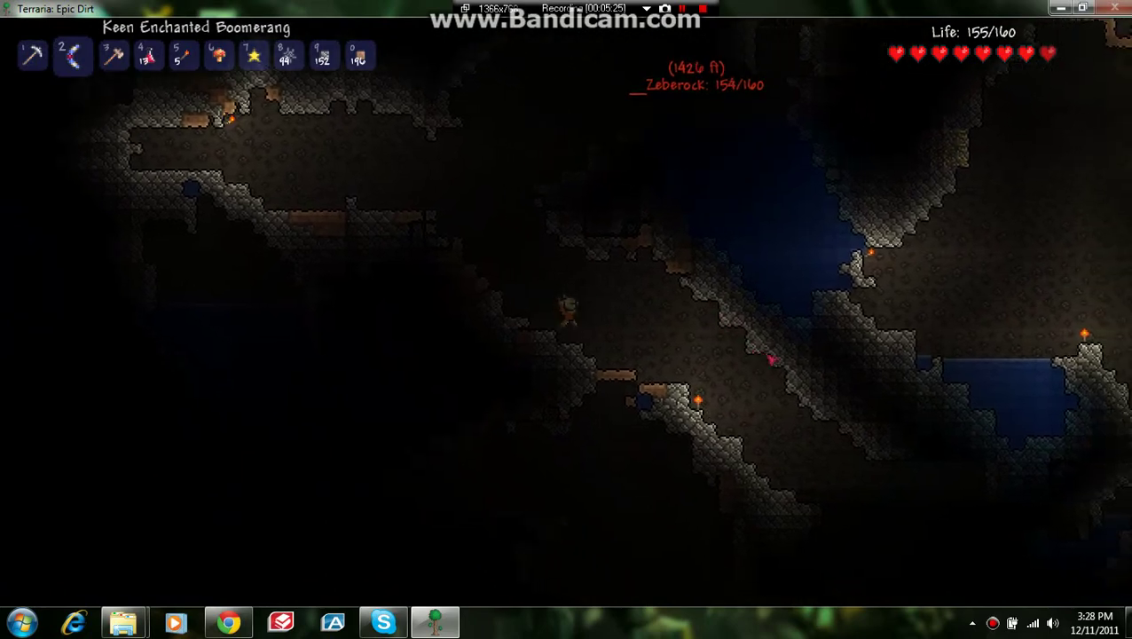
key(d)
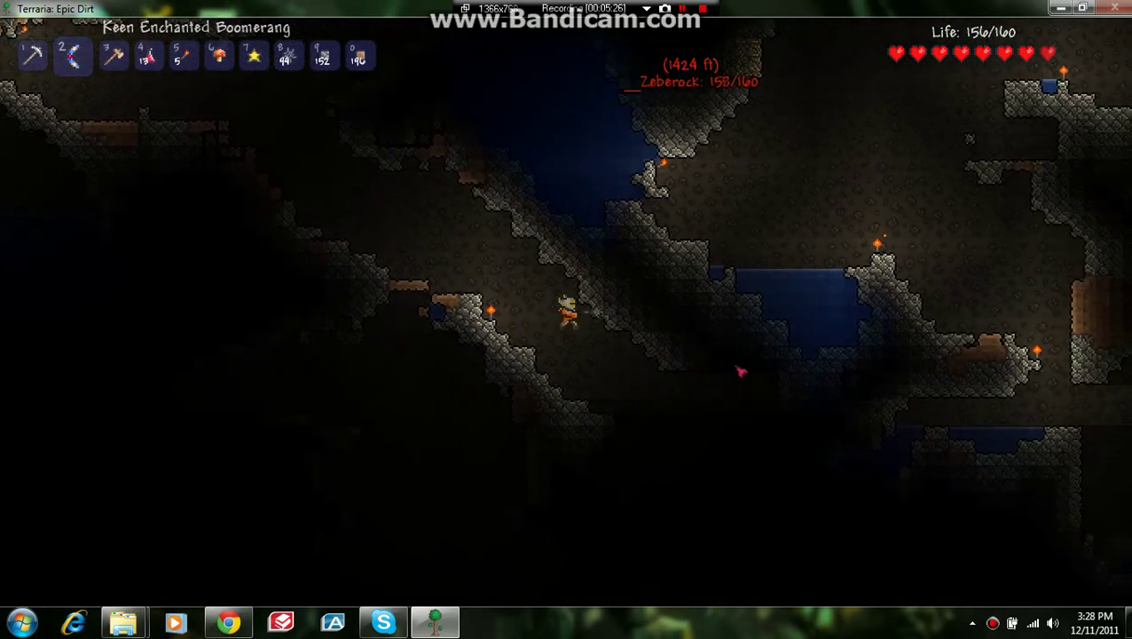
key(a)
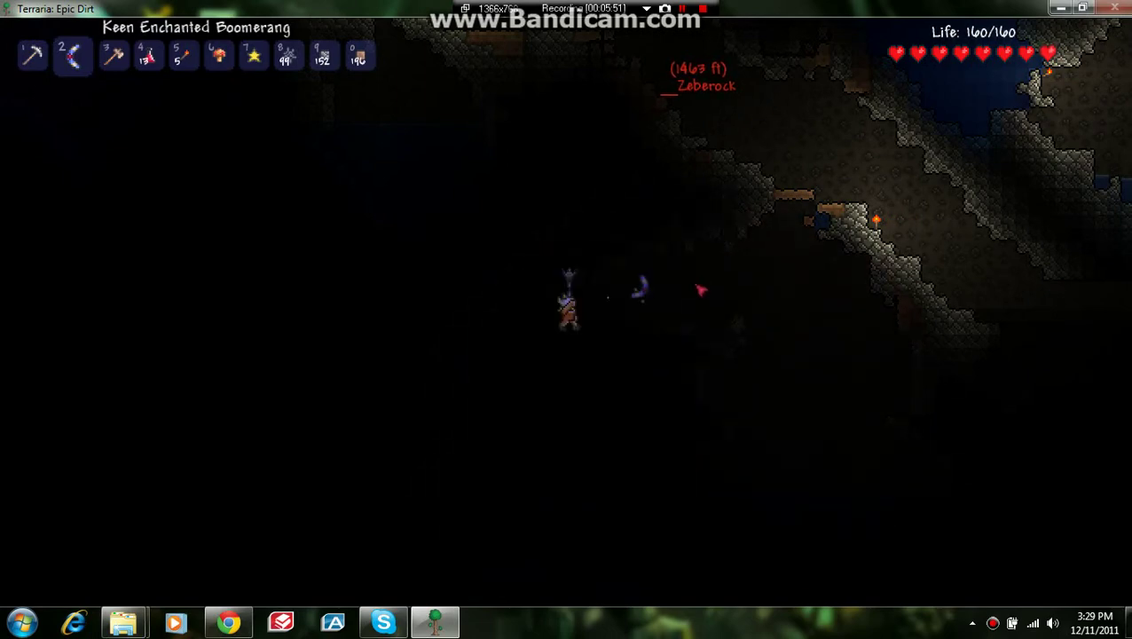
Walk right into the flooded tunnel and swim up to the surface
key(d)
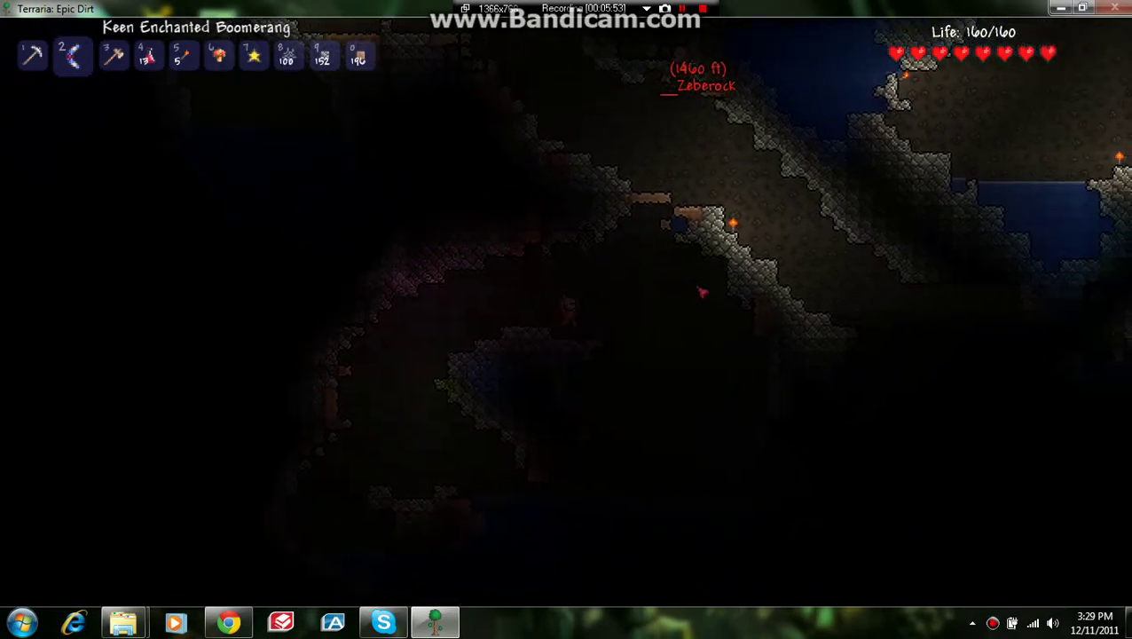
key(d)
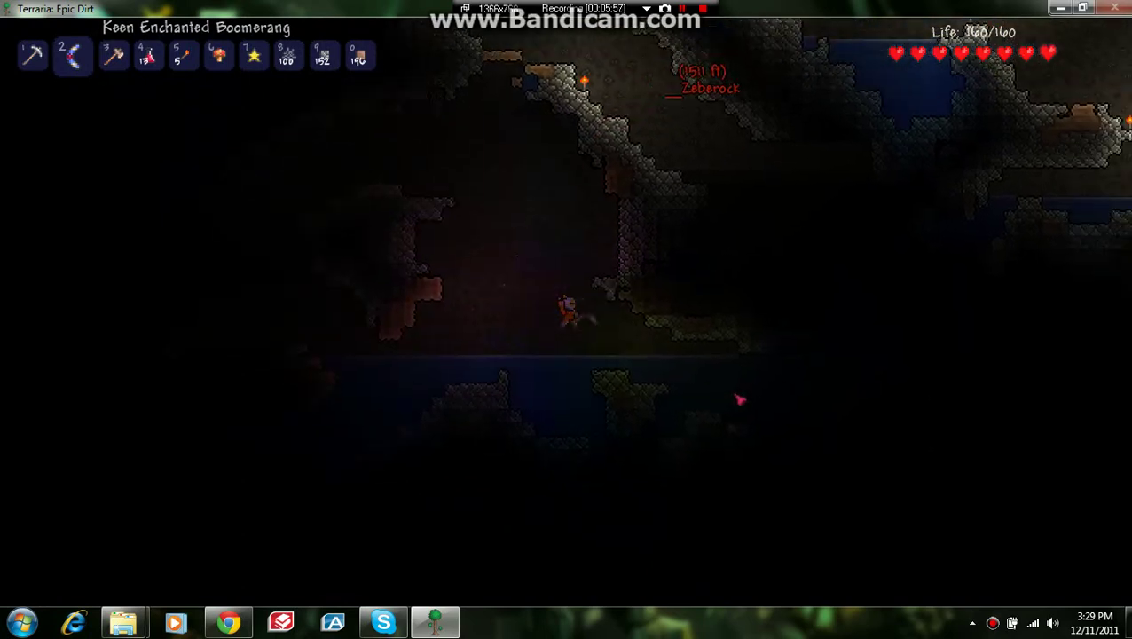
key(d)
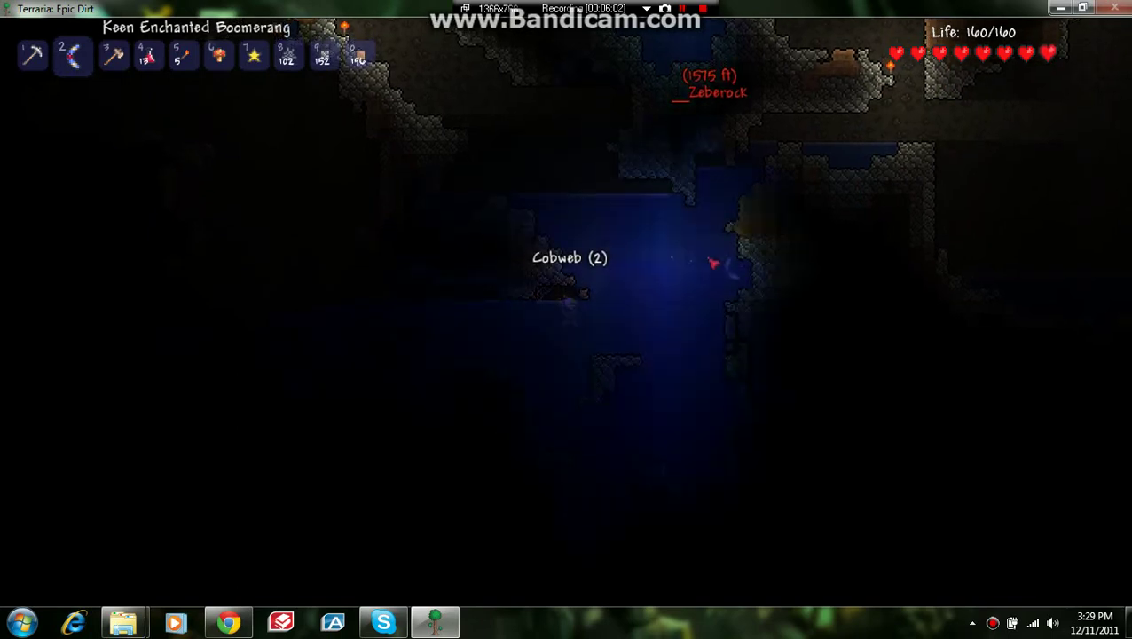
key(space)
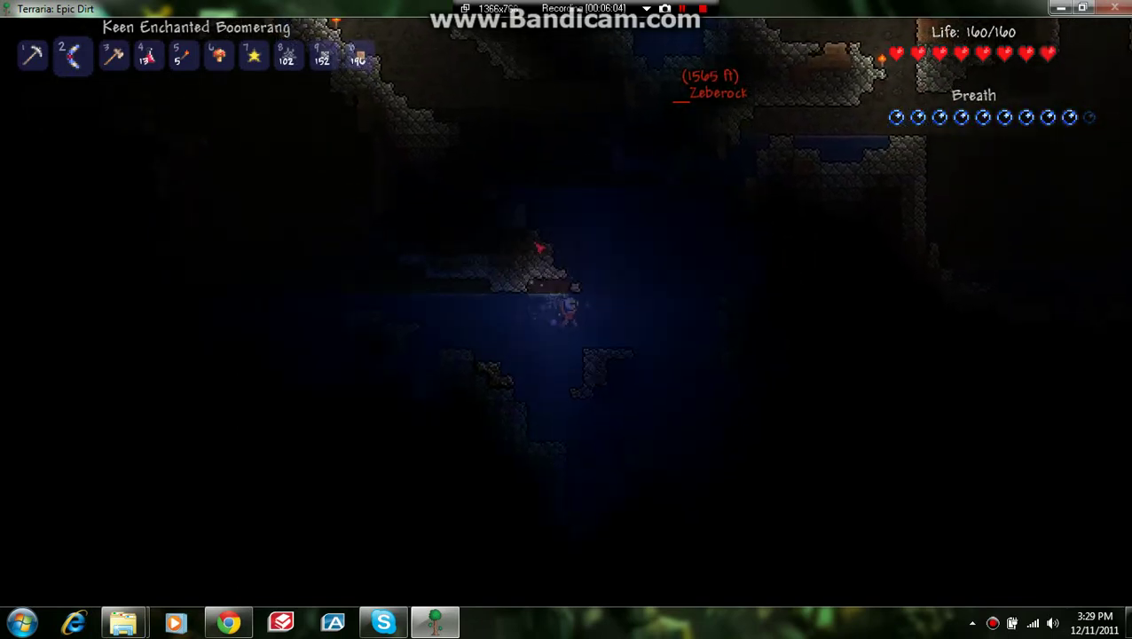
key(space)
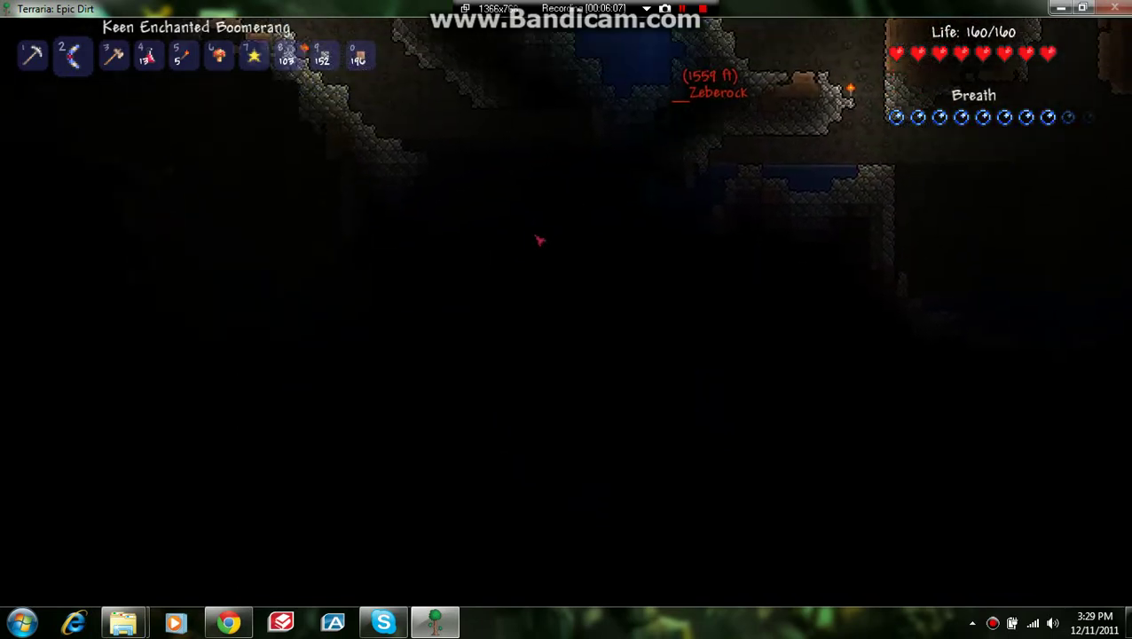
key(space)
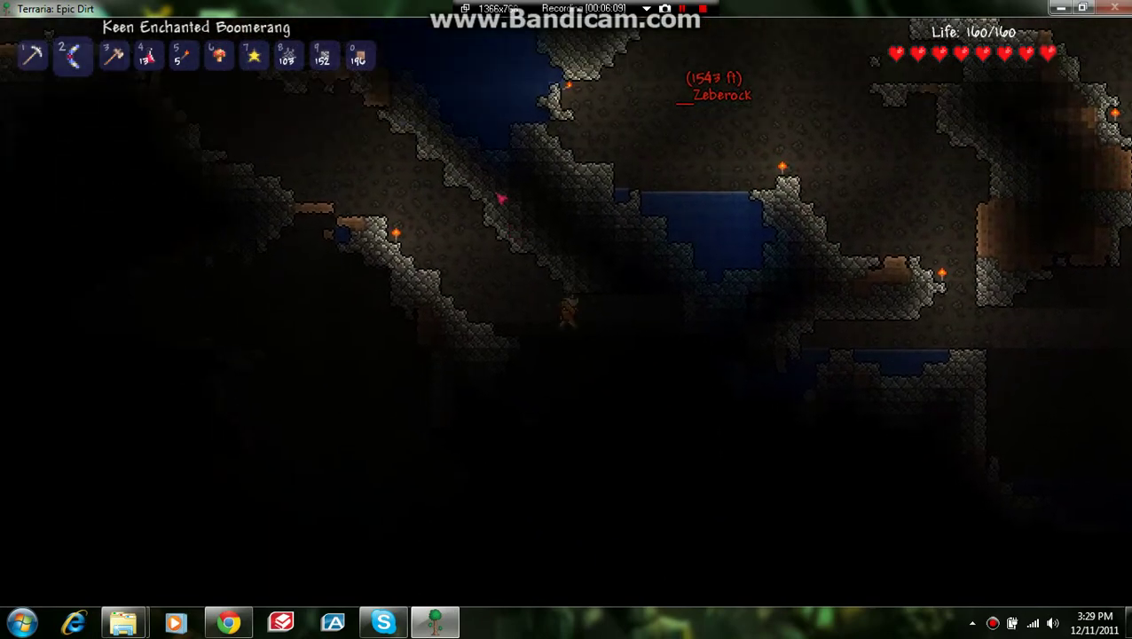
key(space)
Move left along the cave passage, throwing the boomerang twice ahead
key(a)
key(a)
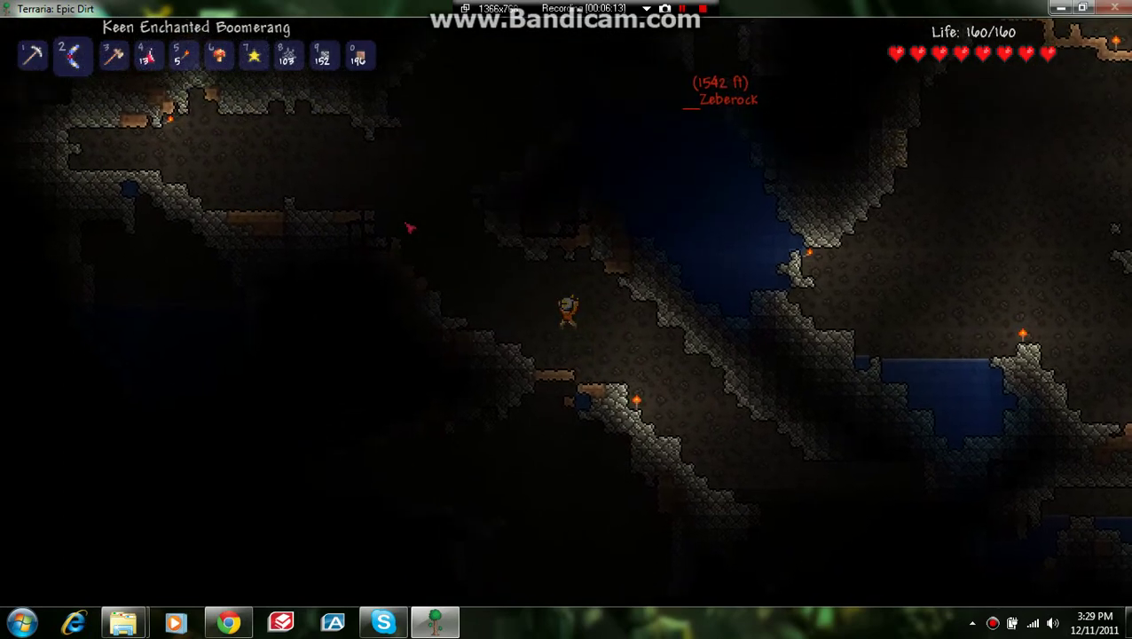
key(a)
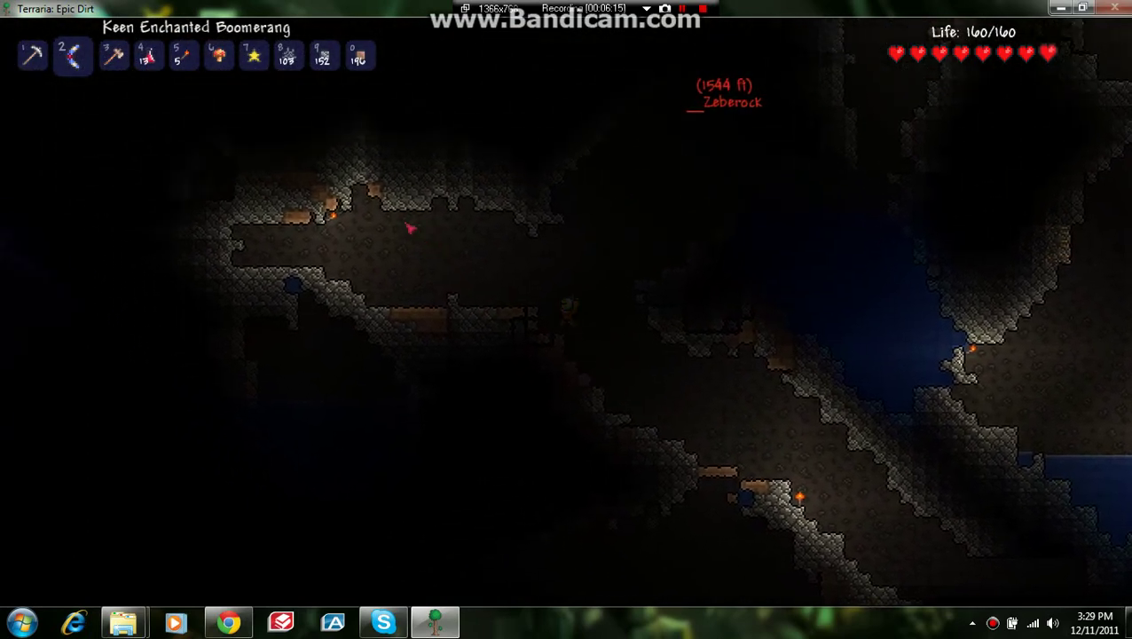
click(386, 287)
key(a)
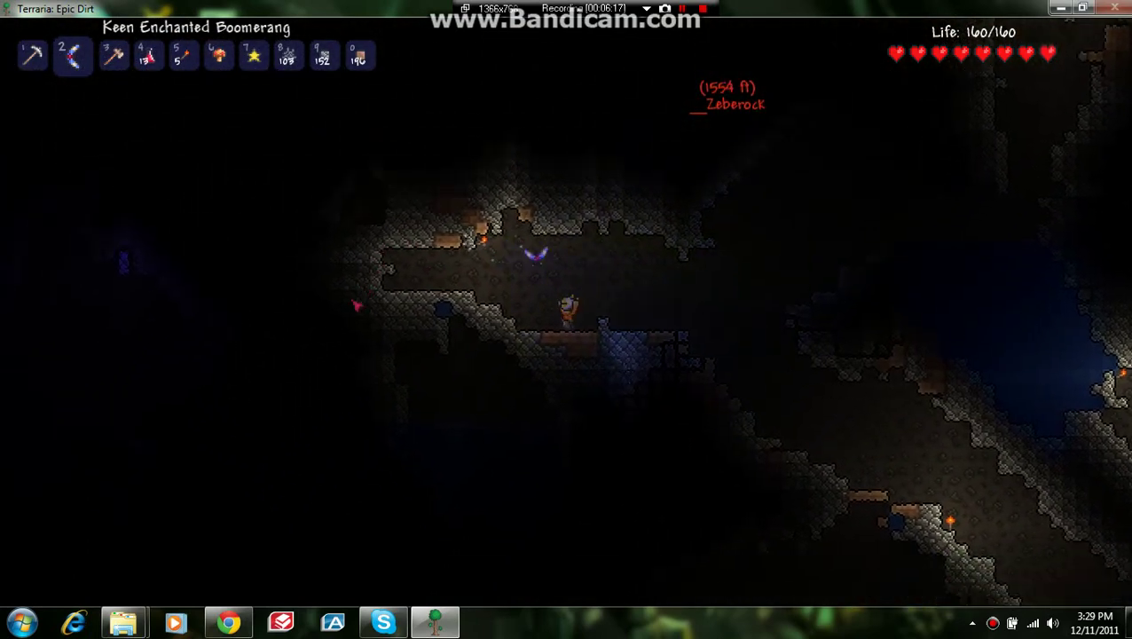
click(353, 308)
key(a)
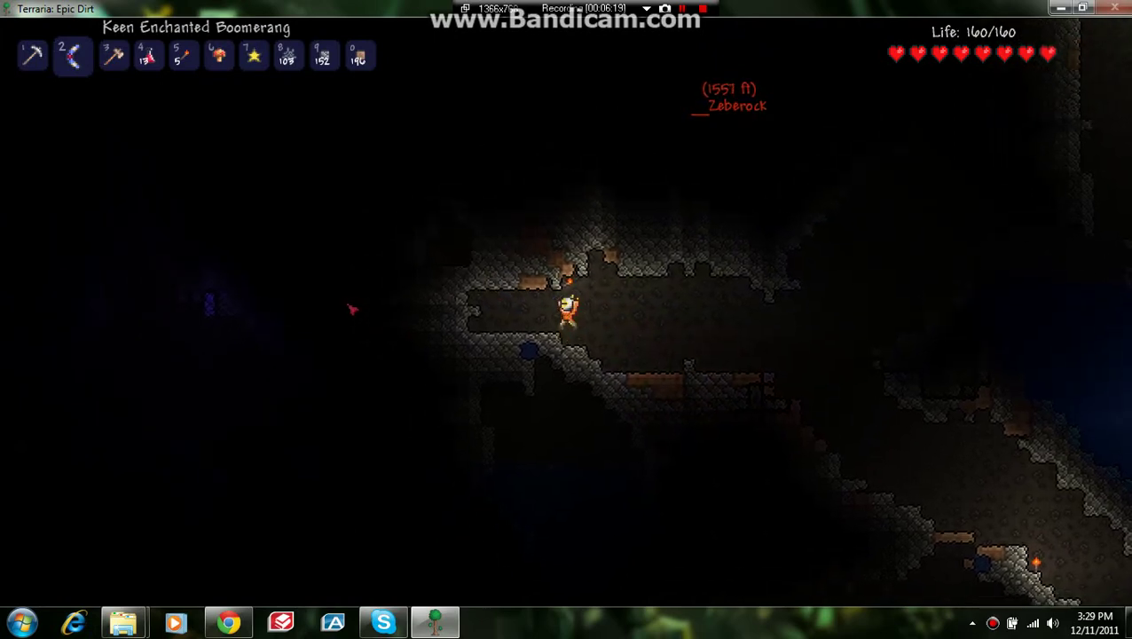
Jump up and to the right through the cave
key(d)
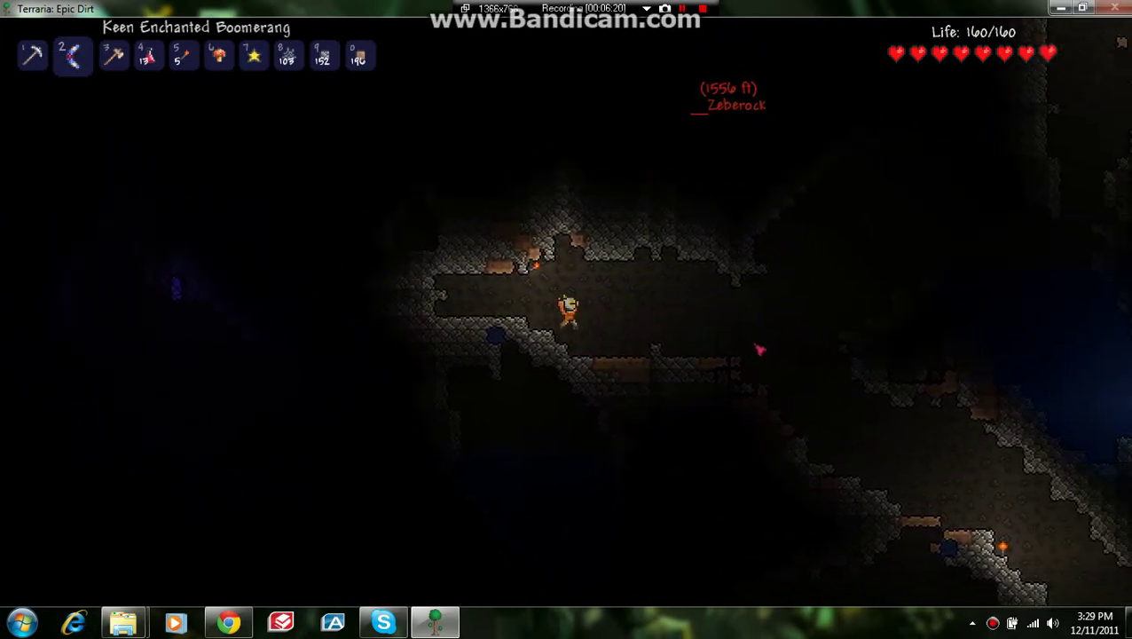
key(space)
key(d)
key(space)
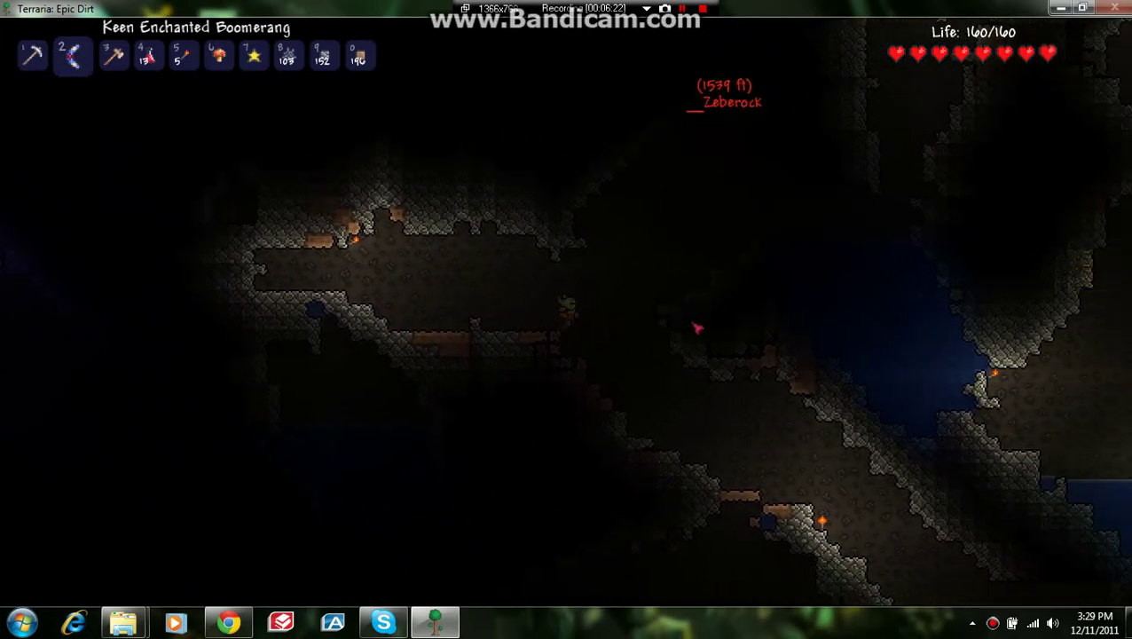
Switch hotbar items, attack with the boomerang, and climb out of the water
key(1)
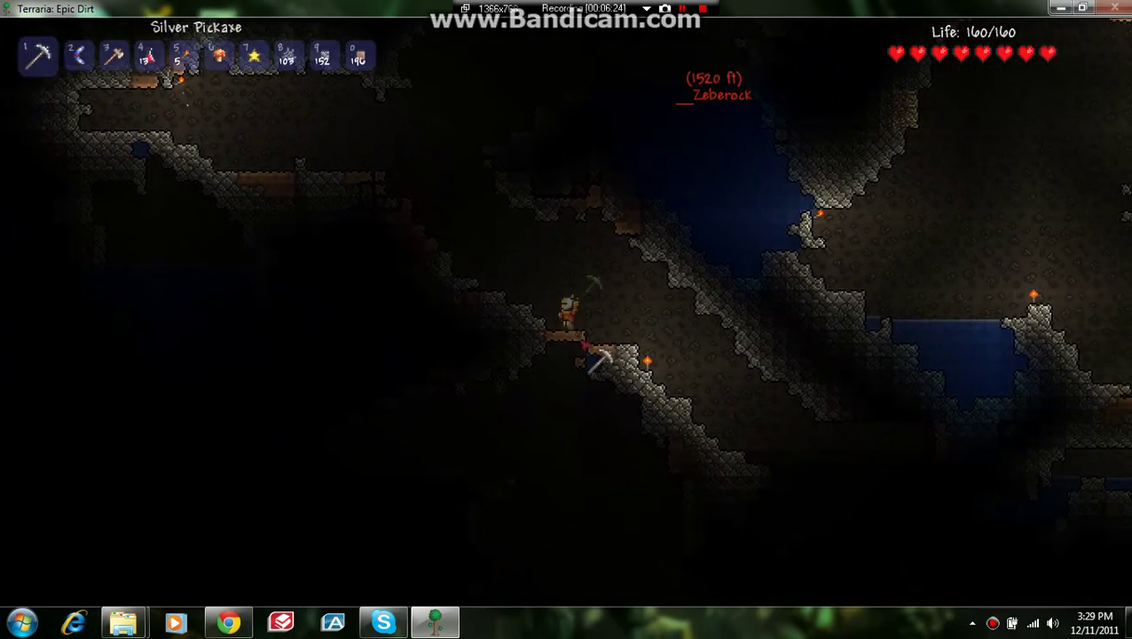
drag(585, 350, 600, 354)
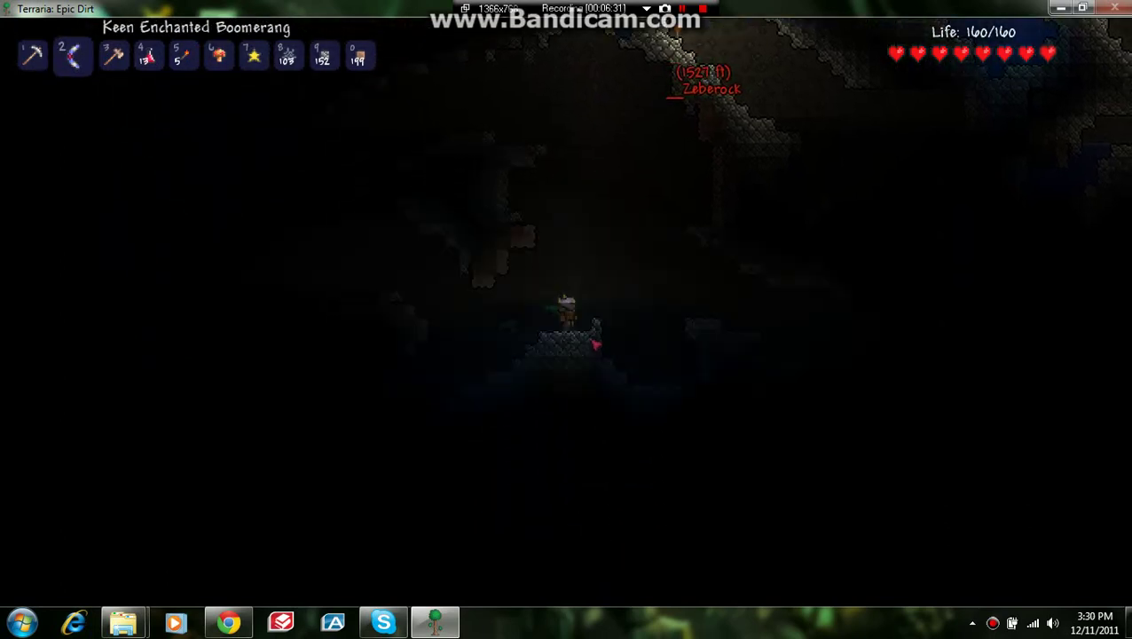
key(2)
click(597, 346)
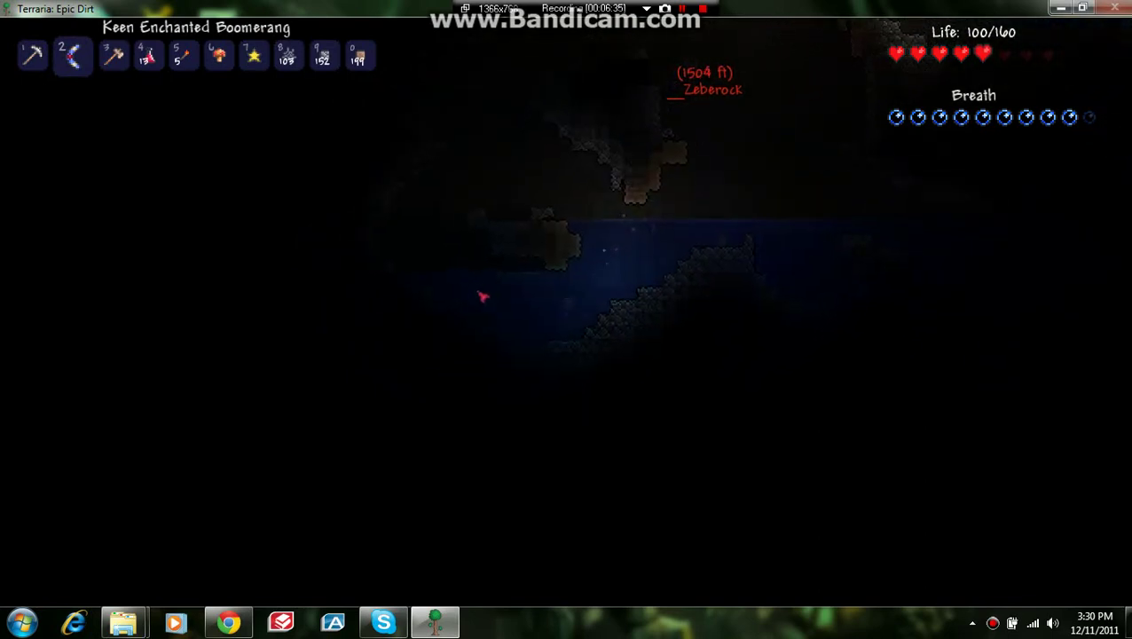
key(space)
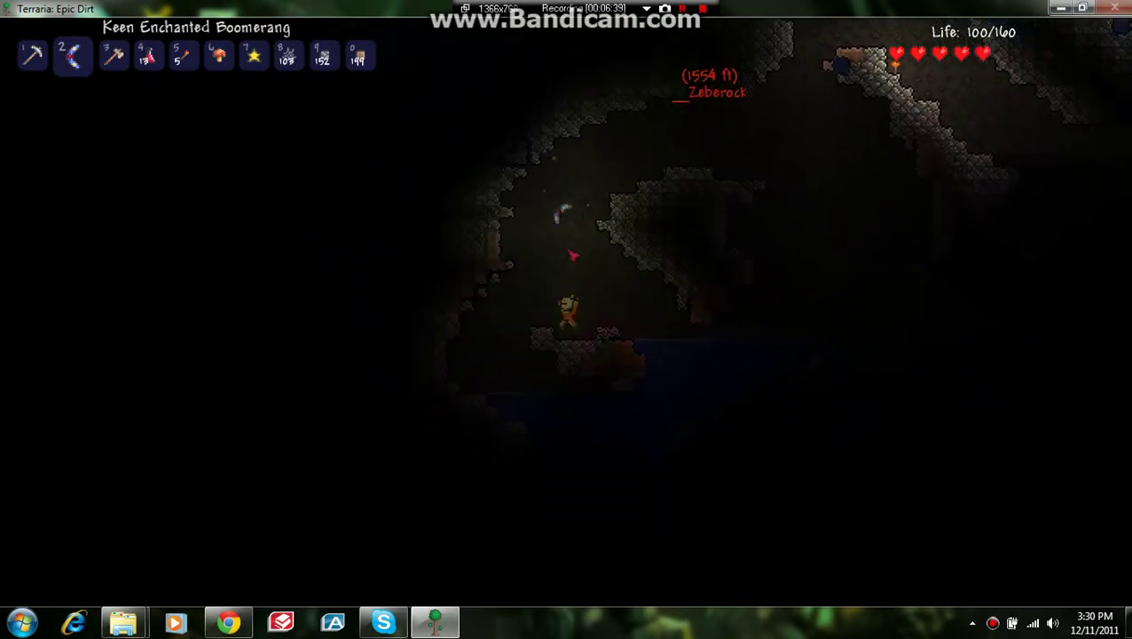
Swim through the flooded passage, grabbing the copper coins and the Lesser Healing Potion
key(d)
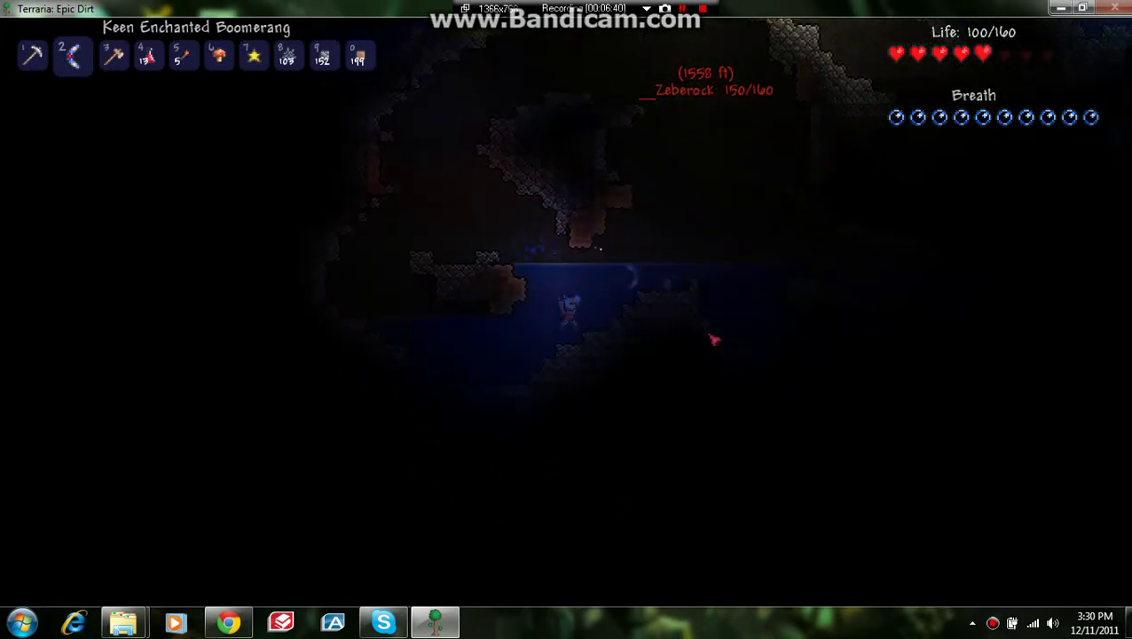
key(d)
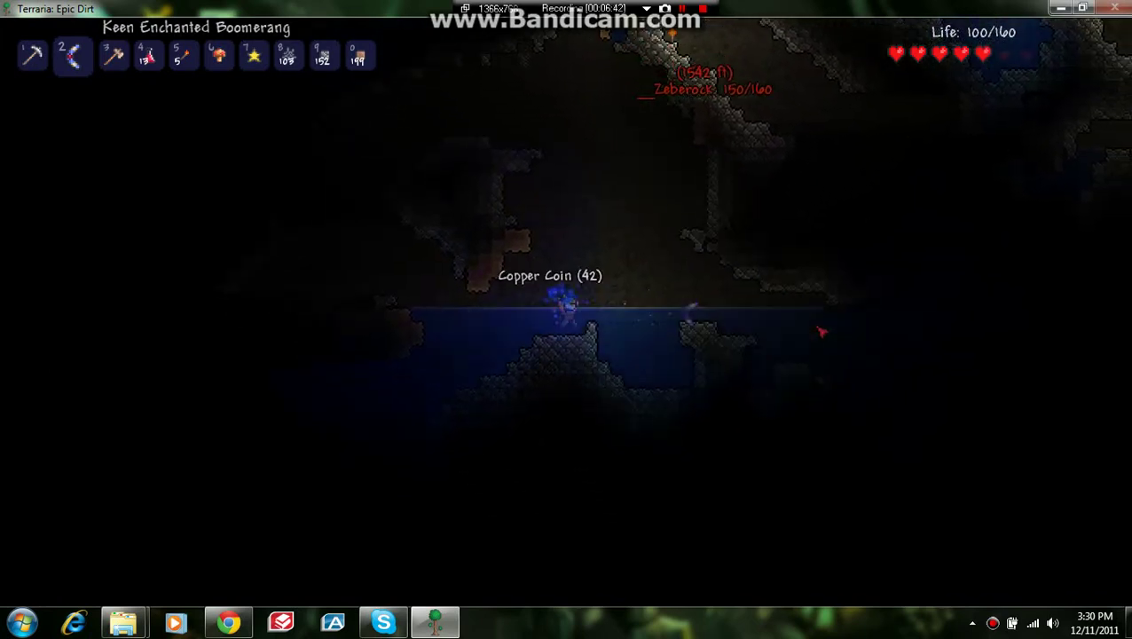
key(d)
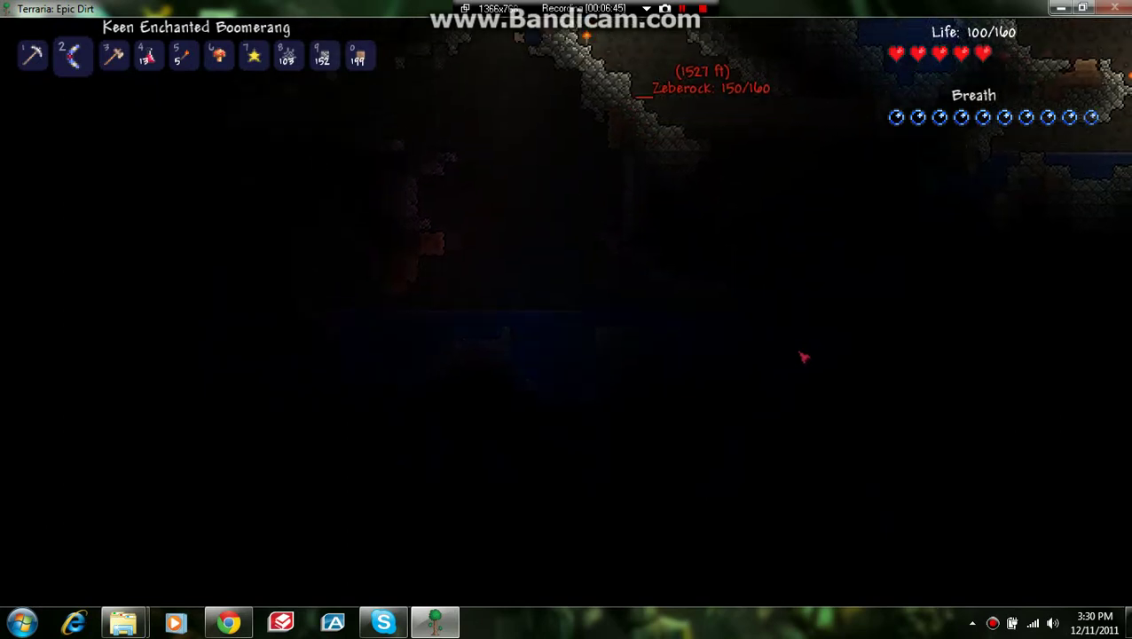
key(d)
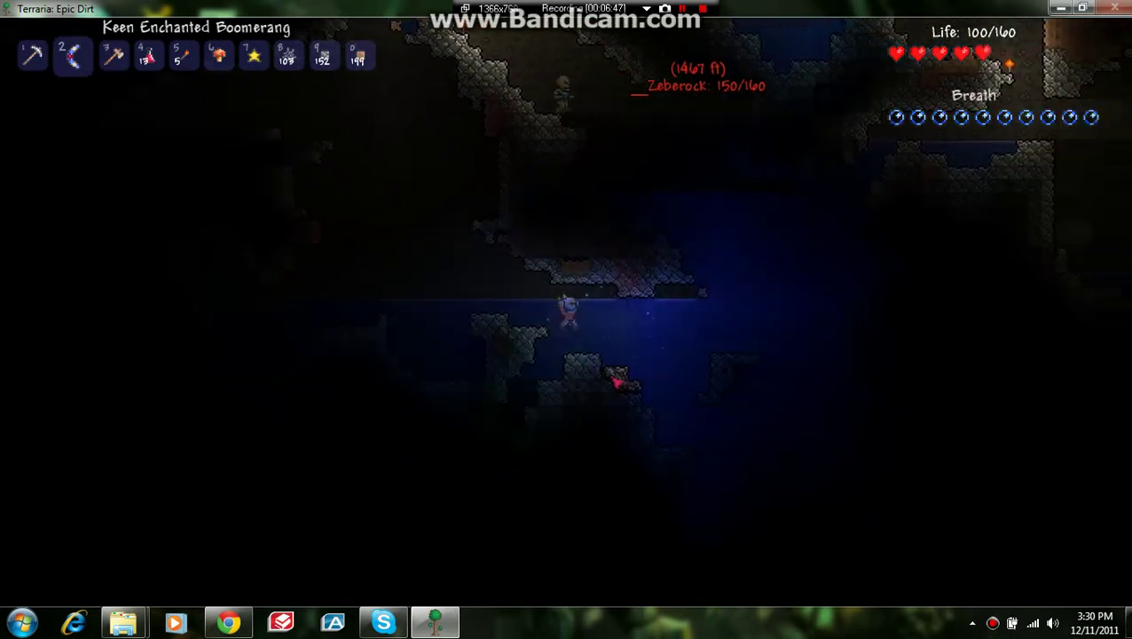
key(s)
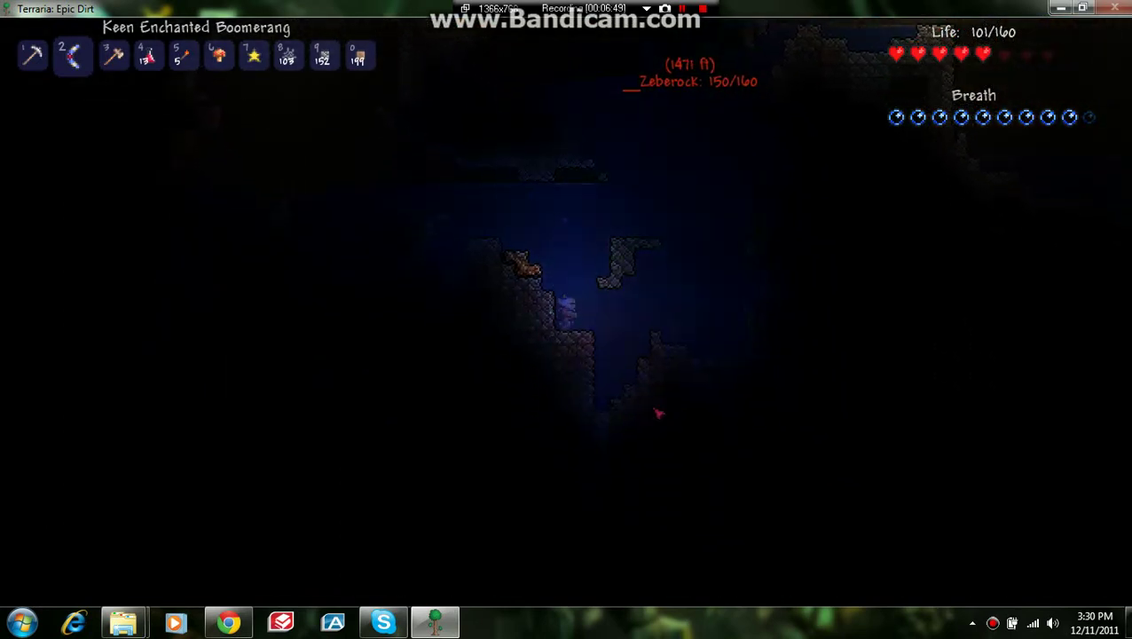
key(space)
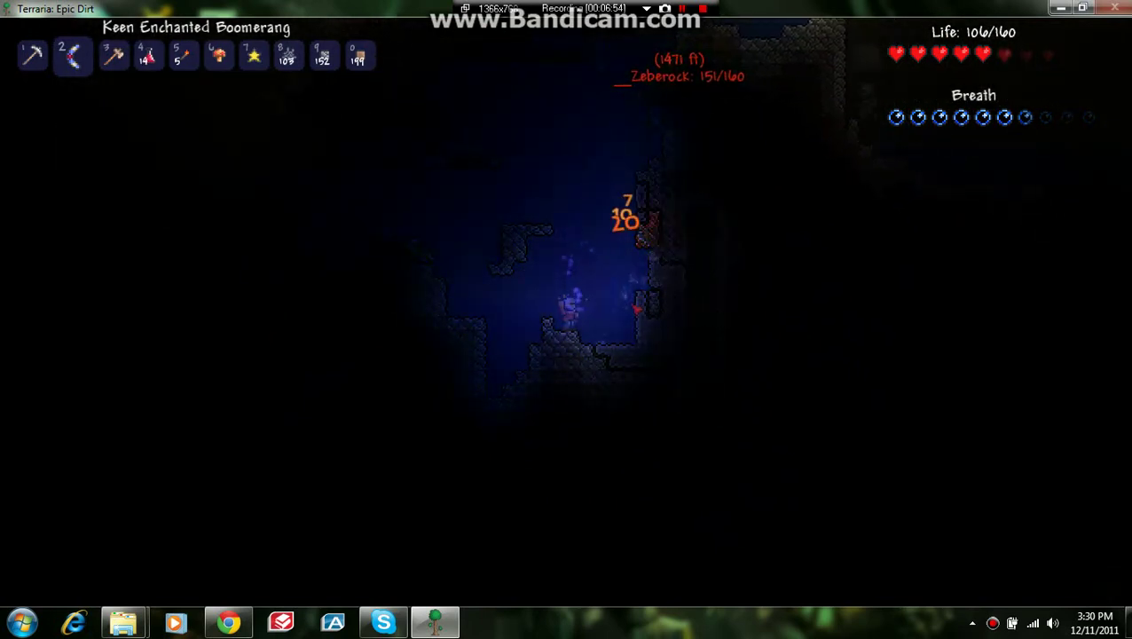
Swim up the flooded shaft and climb onto the sloped cave passage
key(a)
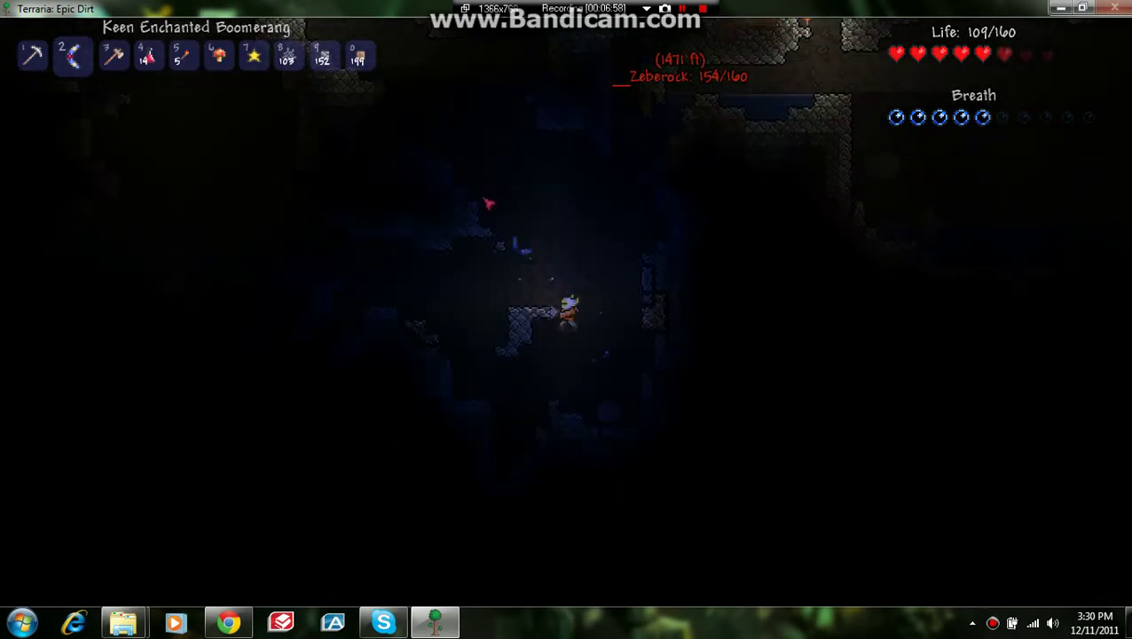
key(space)
key(space)
key(space)
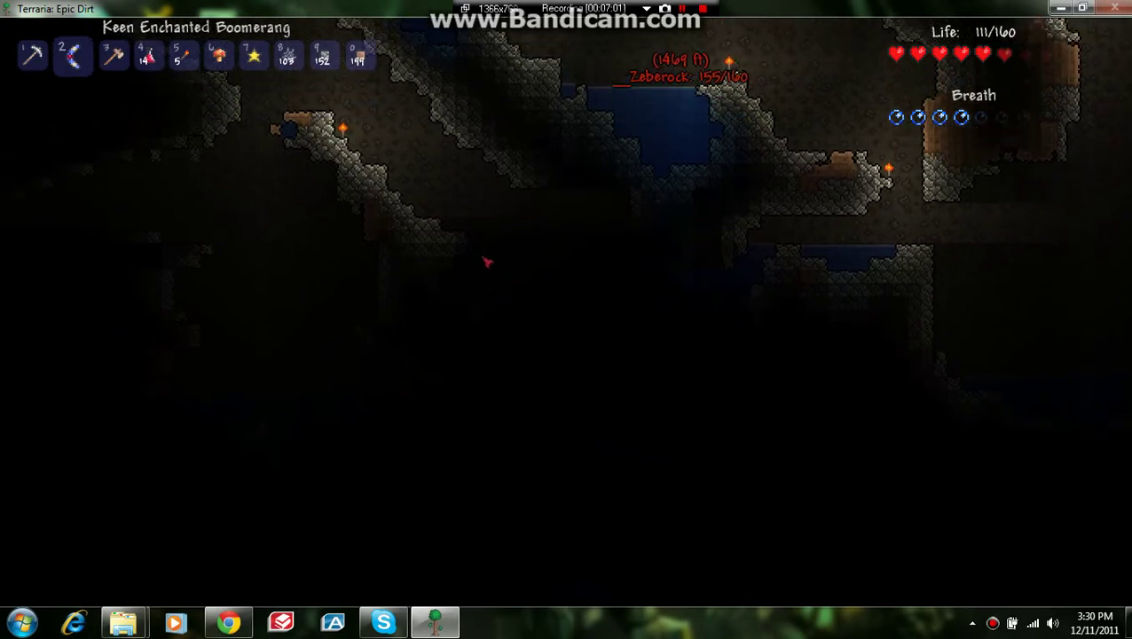
key(space)
key(space)
key(a)
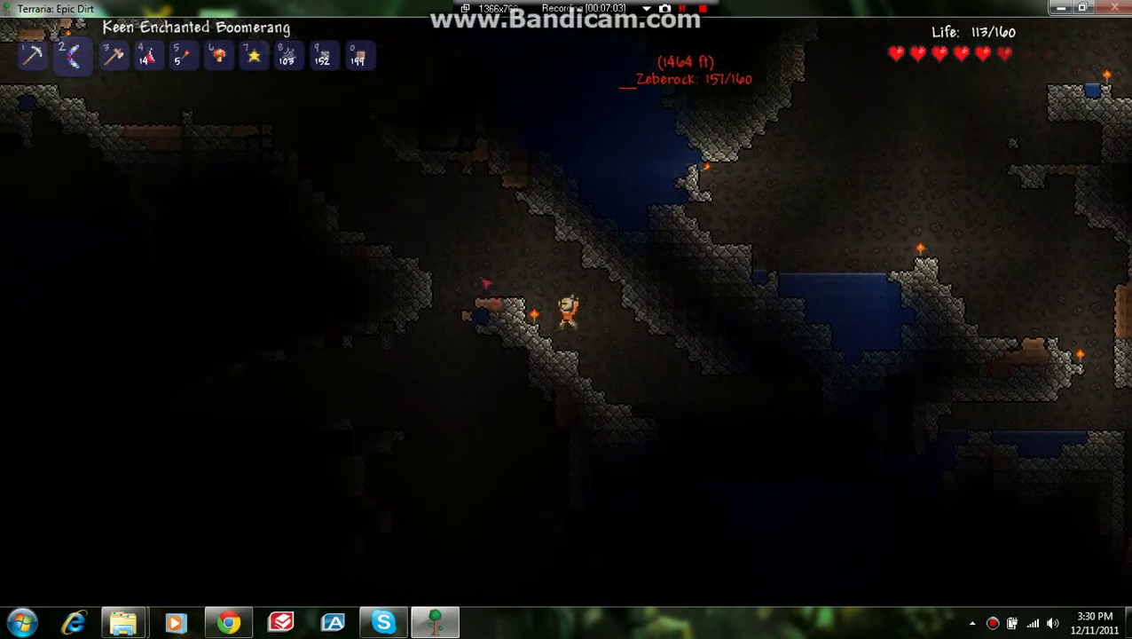
key(space)
key(space)
Kill the Black Slime with repeated boomerang throws and collect its gel and copper coins
click(486, 283)
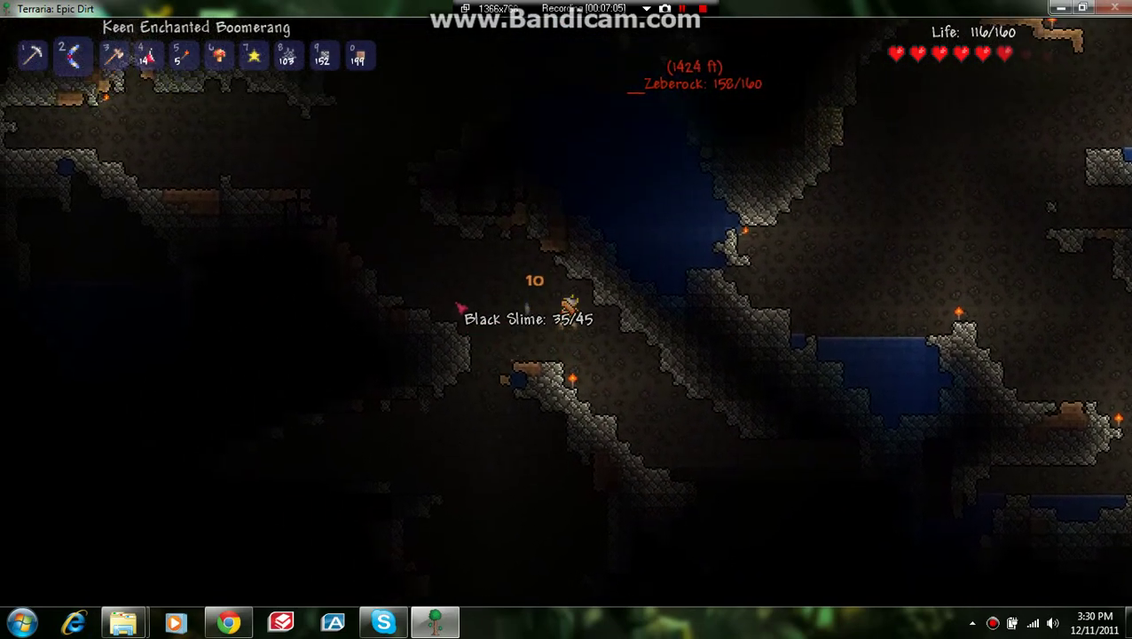
key(space)
click(443, 251)
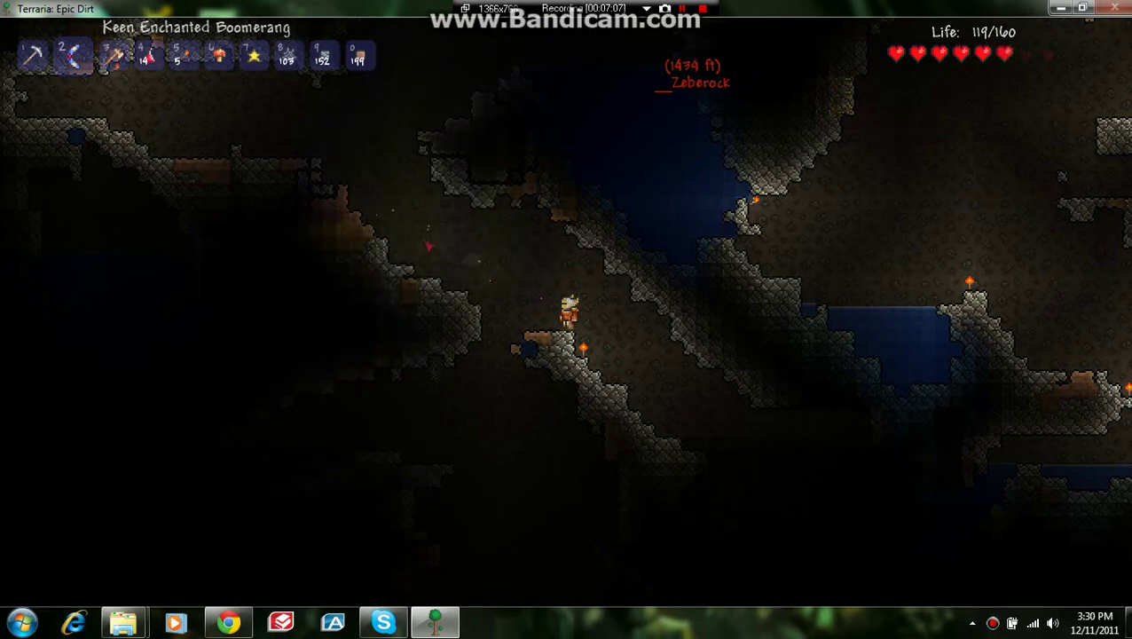
click(435, 248)
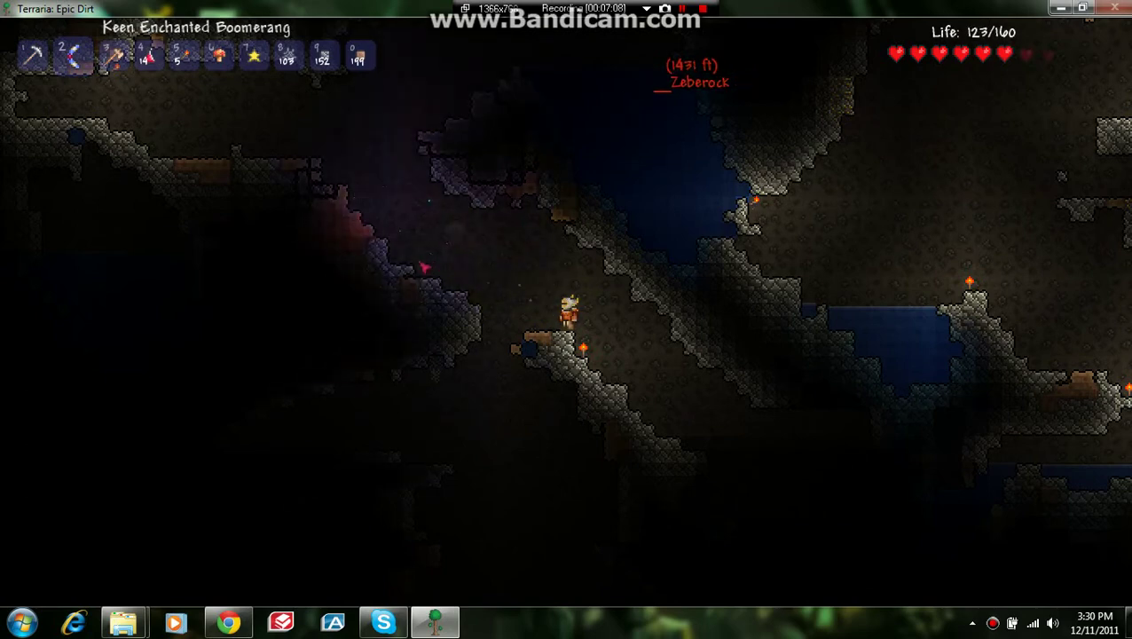
click(497, 298)
click(479, 300)
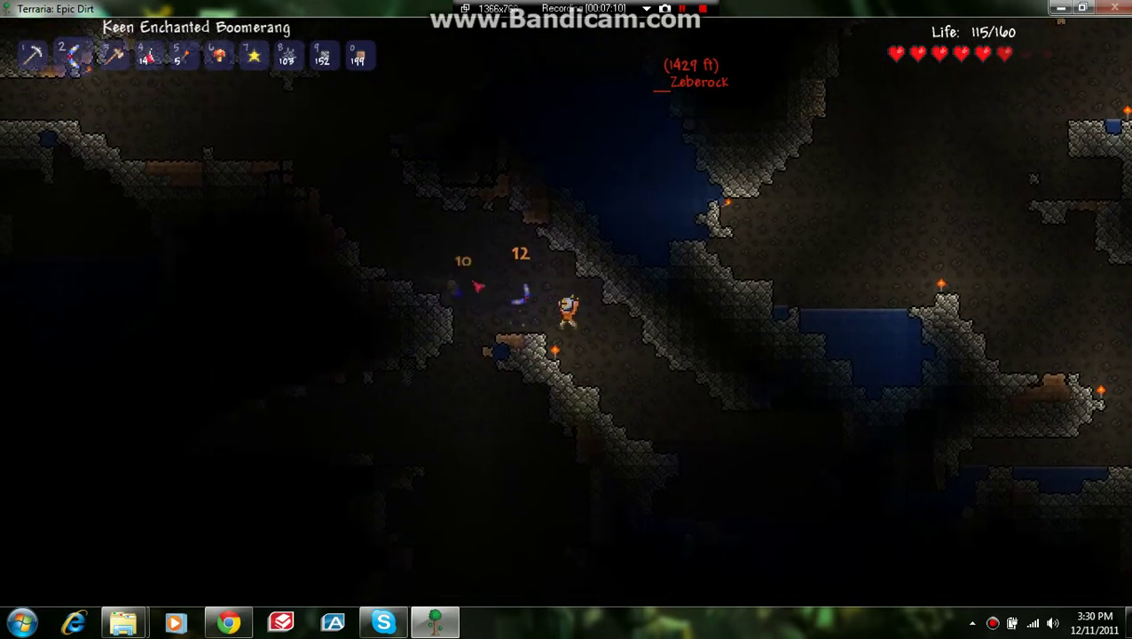
key(a)
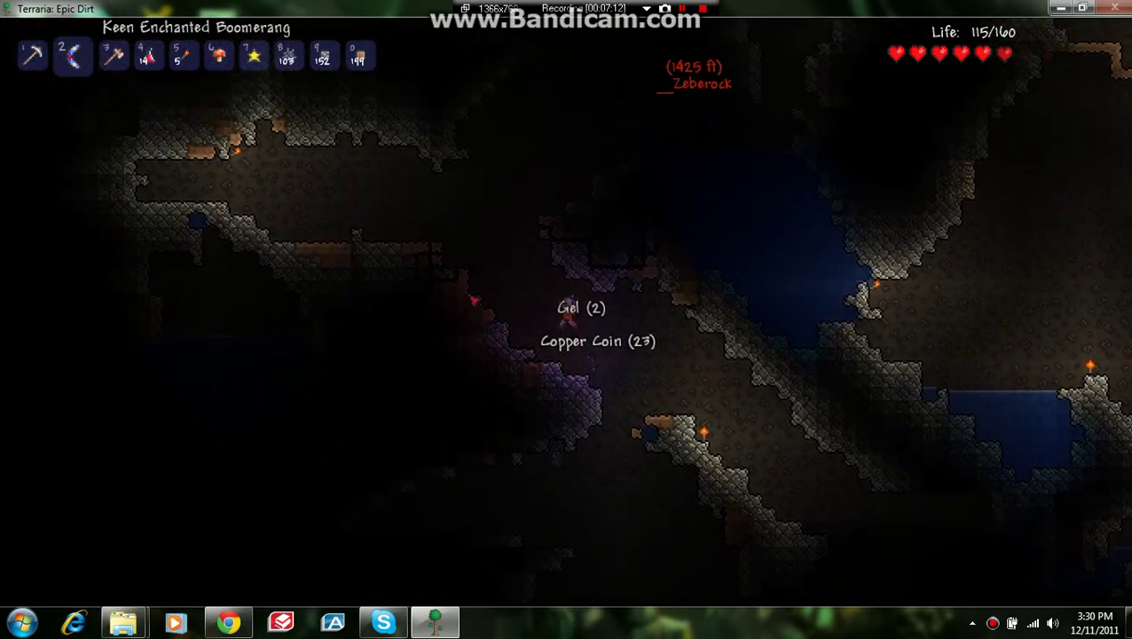
key(a)
key(space)
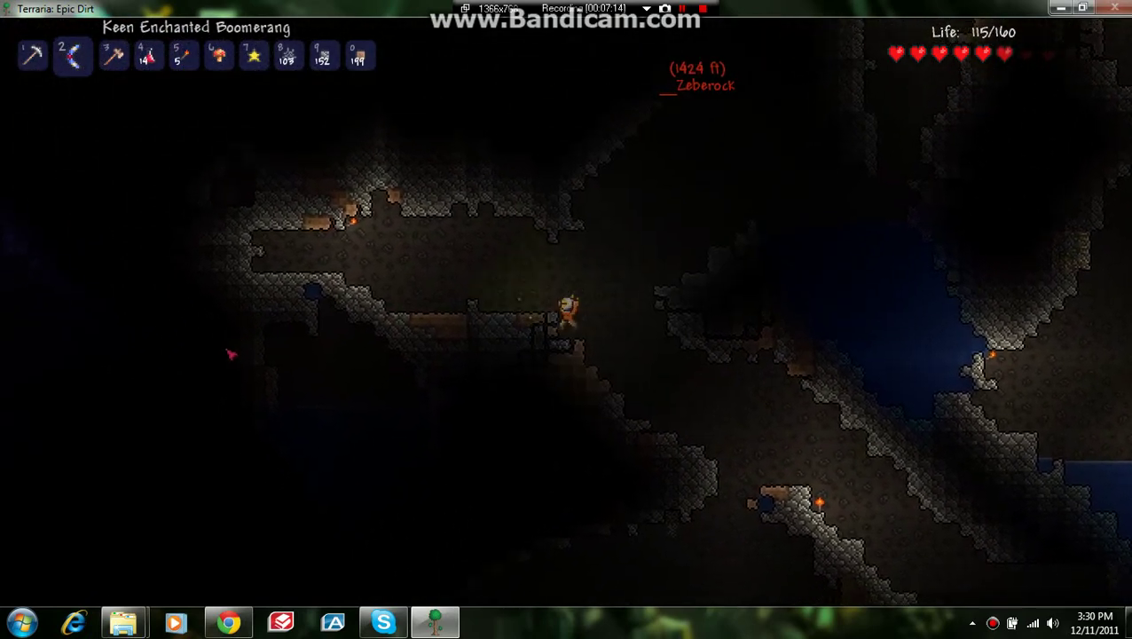
Walk left down the ledge and check the inventory
key(a)
key(space)
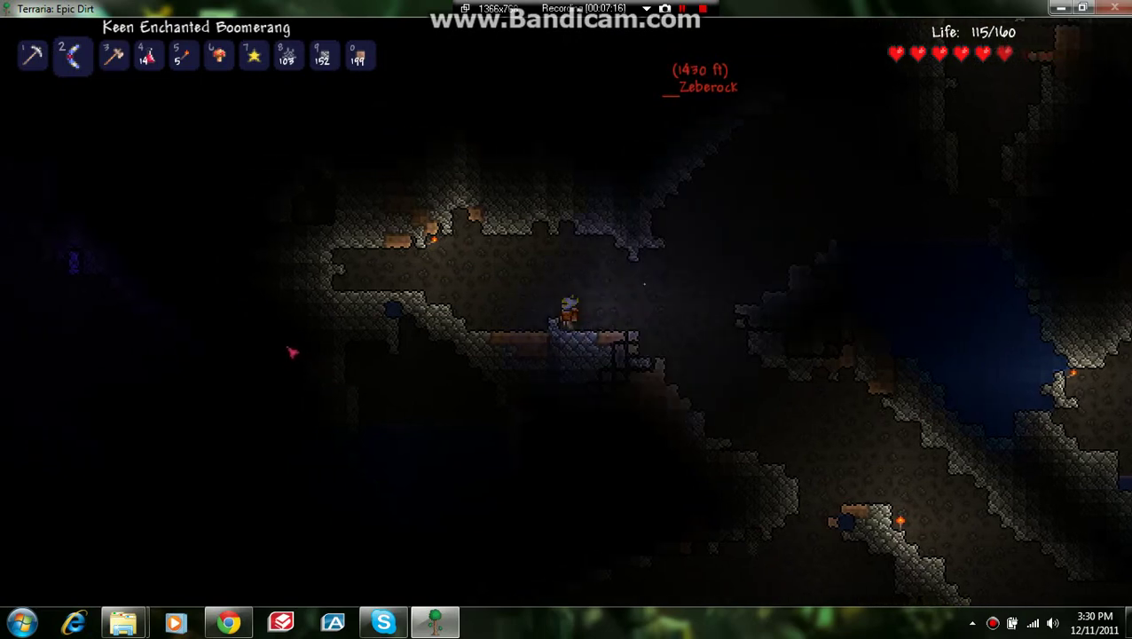
key(a)
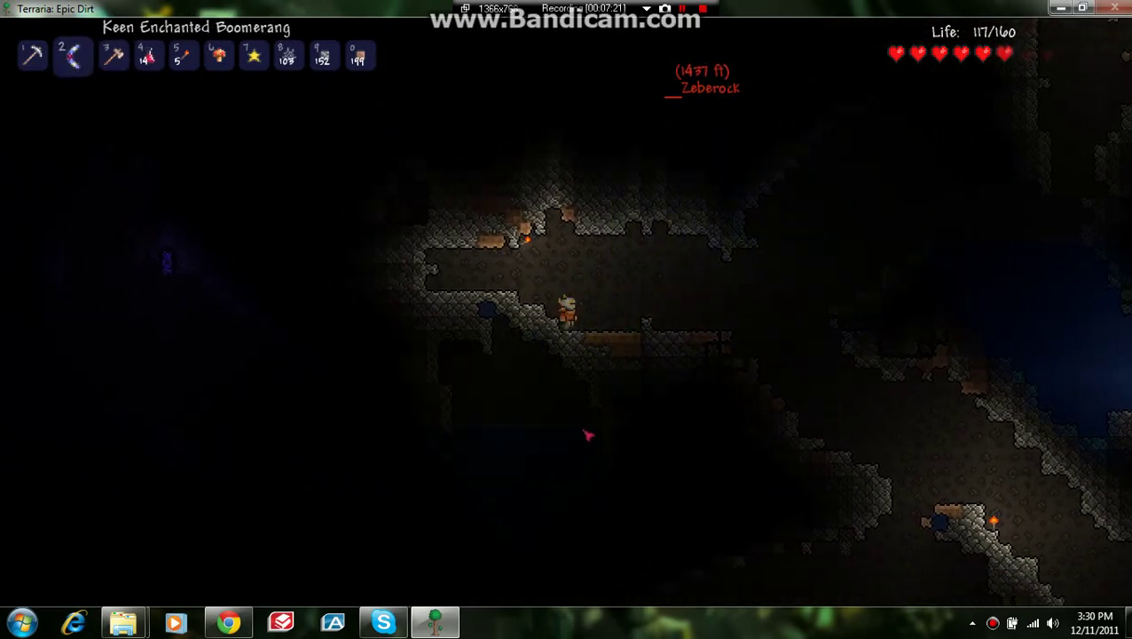
key(Escape)
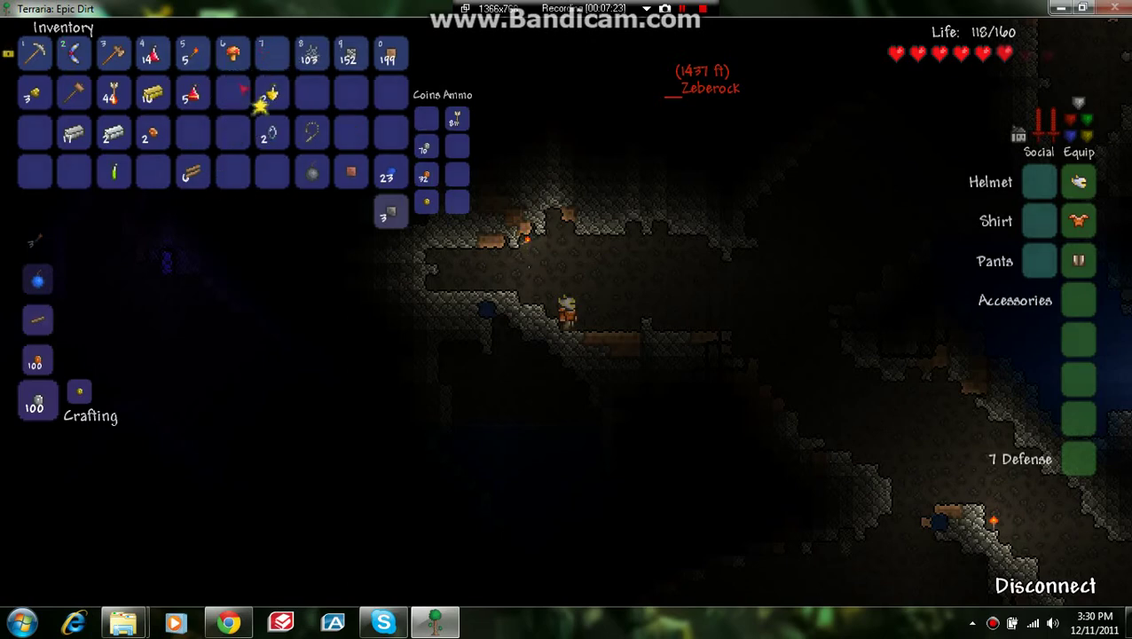
key(Escape)
Hold torches (slot 5) along the cave ledge, then equip the Silver Pickaxe (slot 1)
key(5)
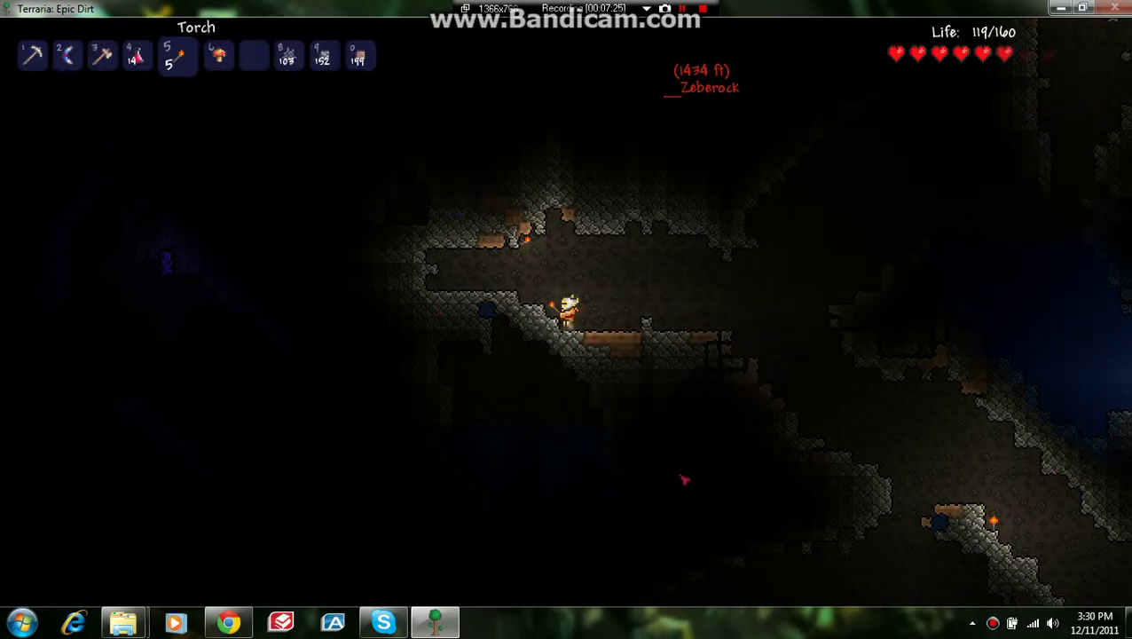
key(a)
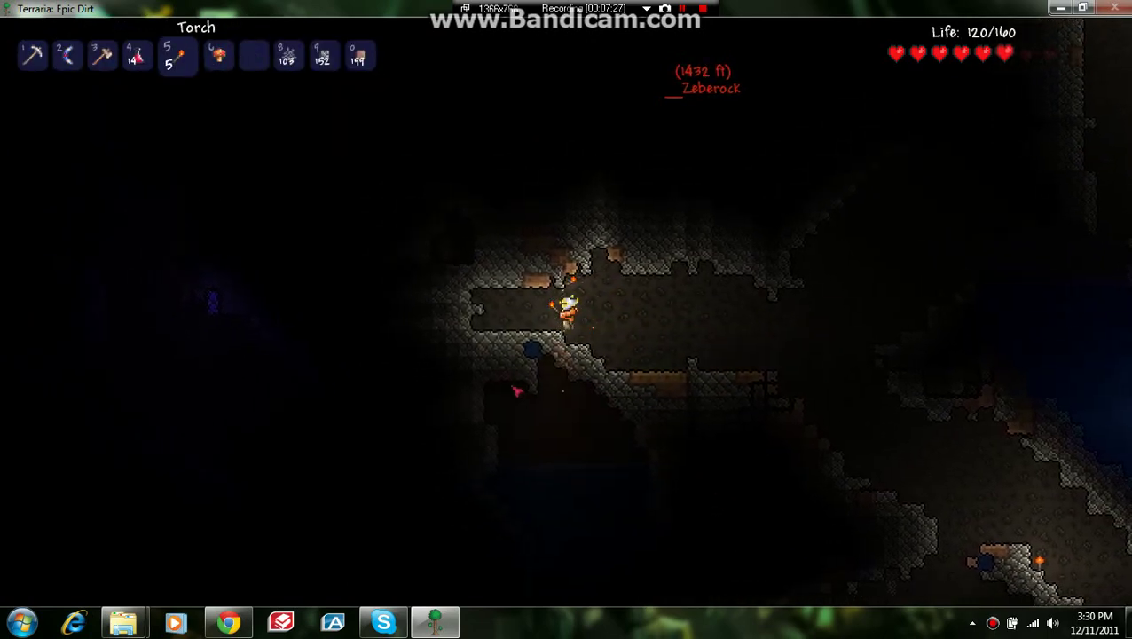
key(a)
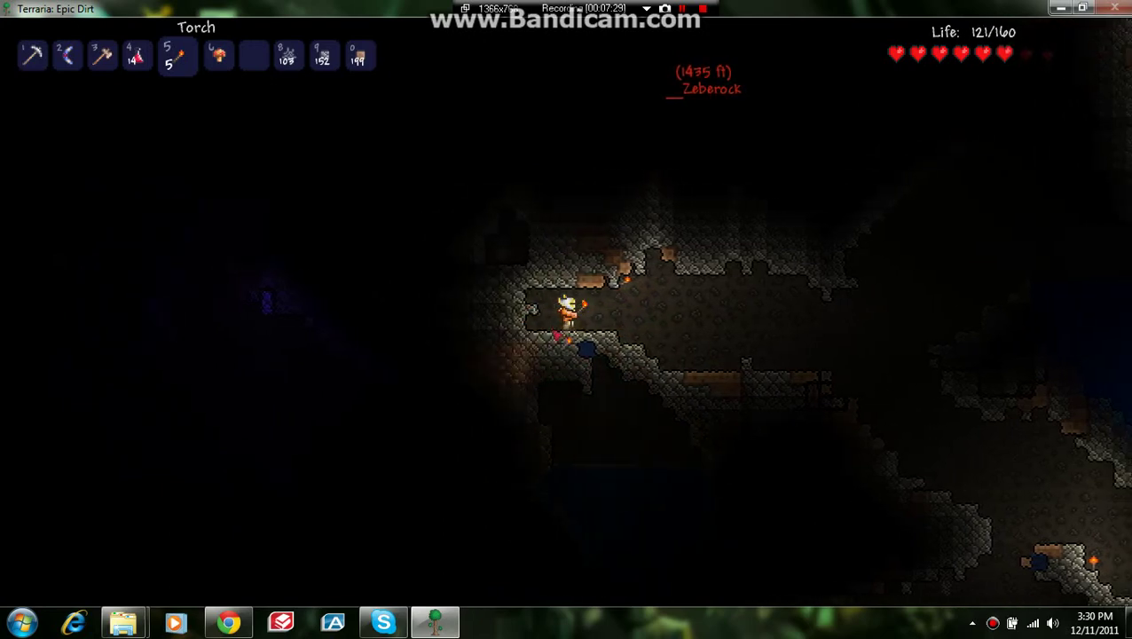
key(1)
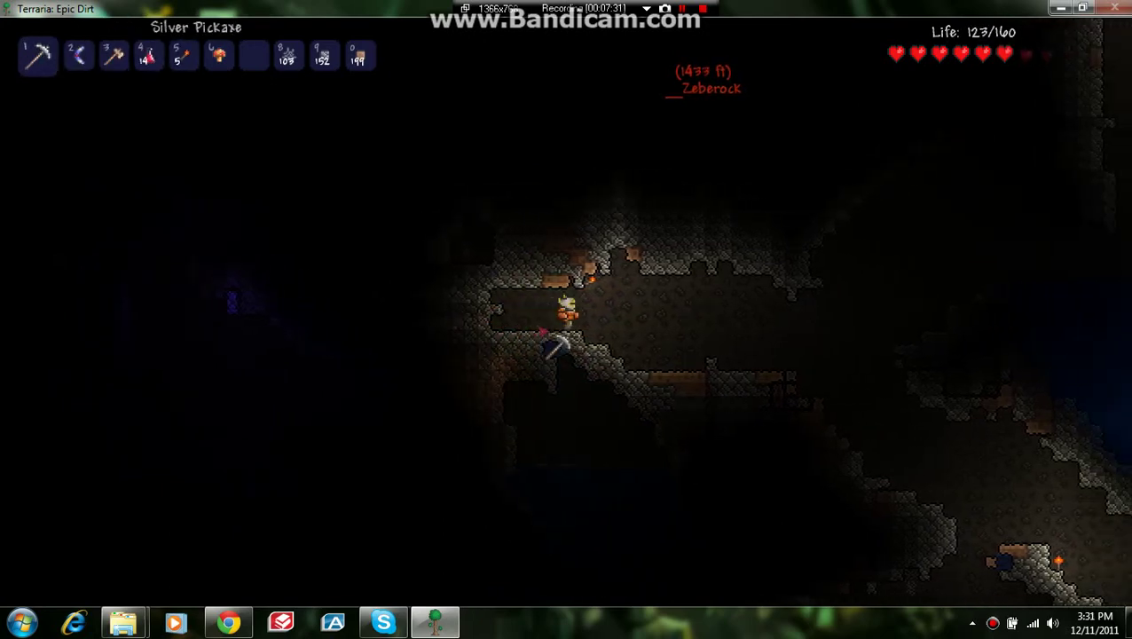
Dig into the cave floor, drop into the pool, and swim across to the ledge
click(581, 345)
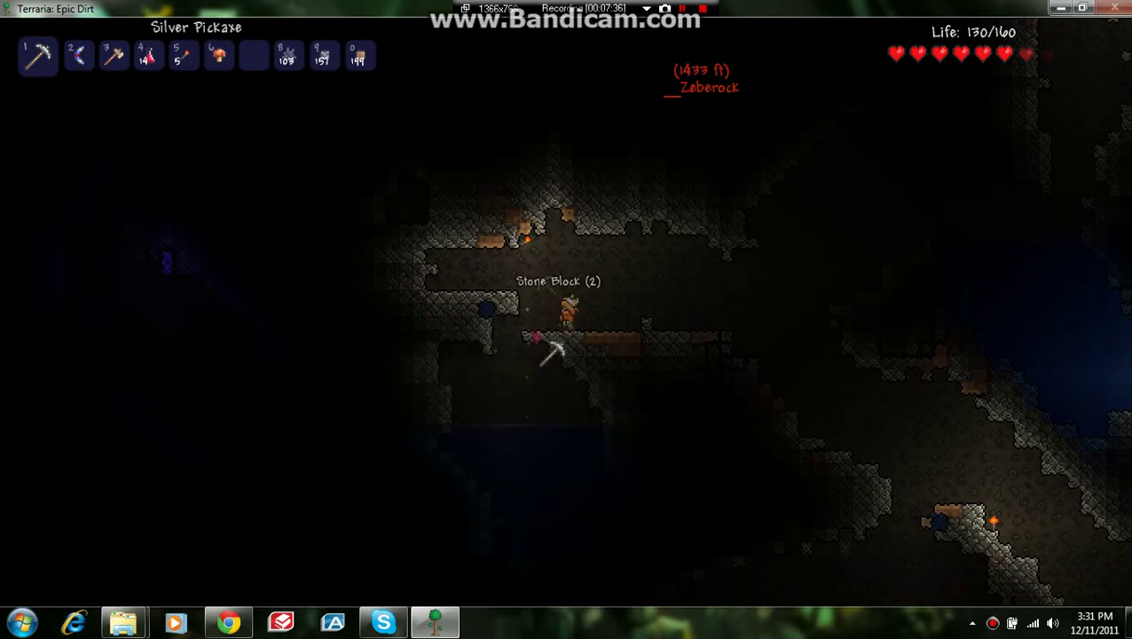
key(s)
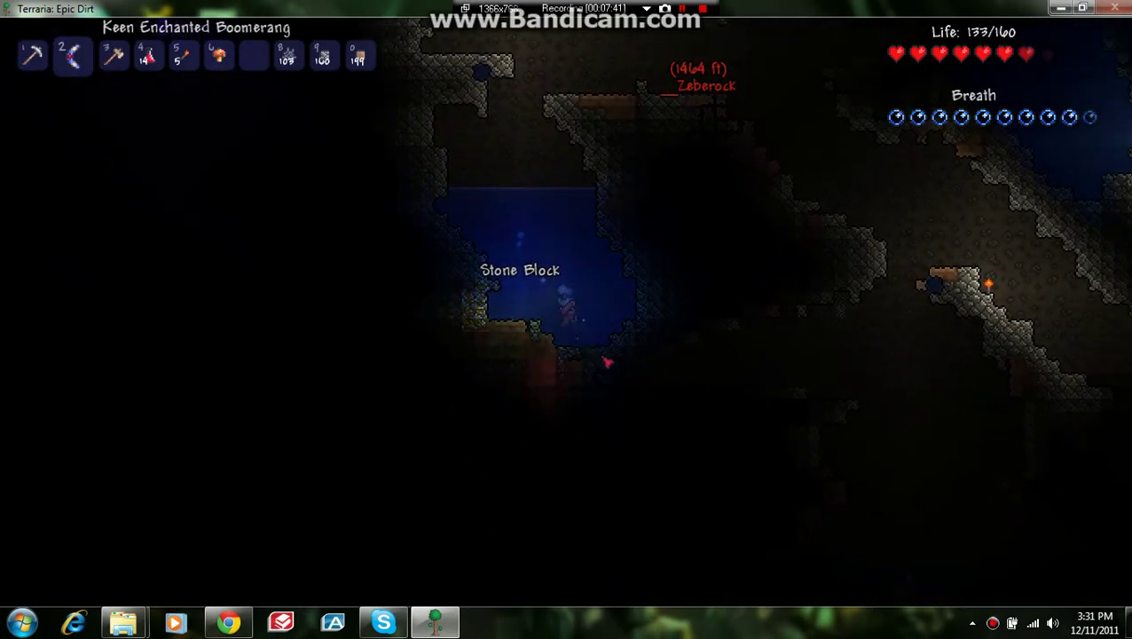
key(space)
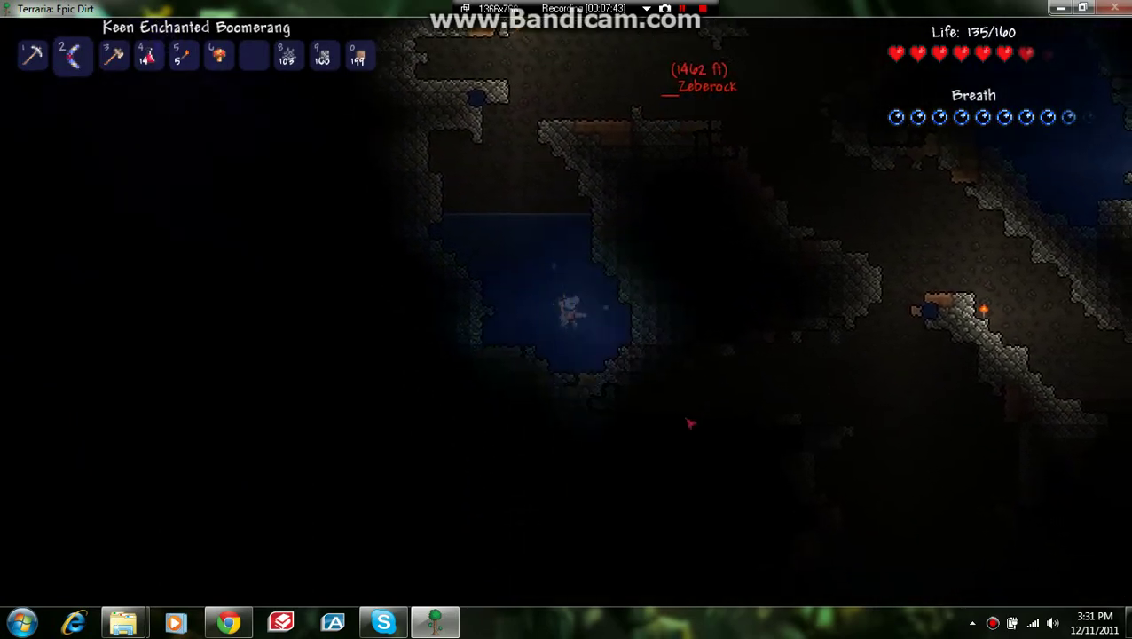
key(space)
key(a)
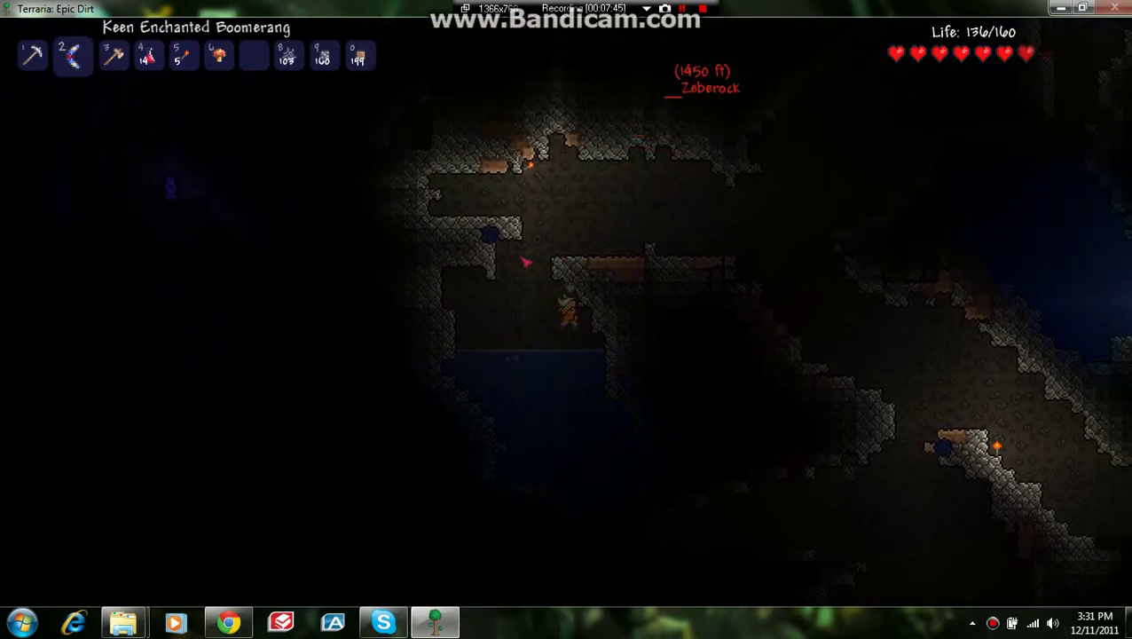
Climb up and right over the higher rock ledges
key(d)
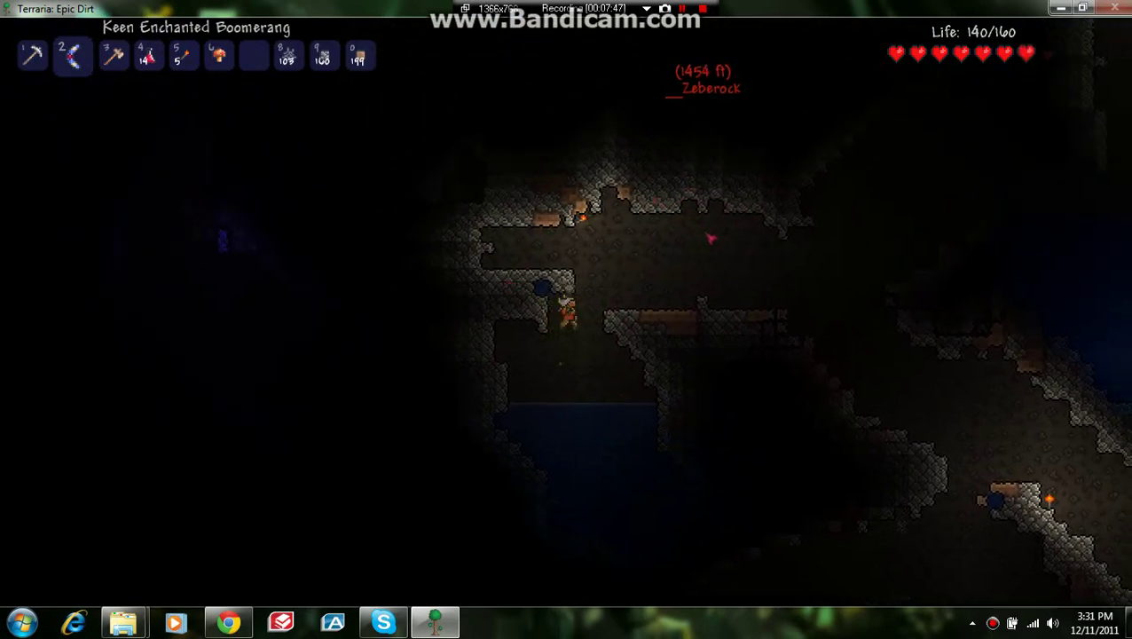
key(d)
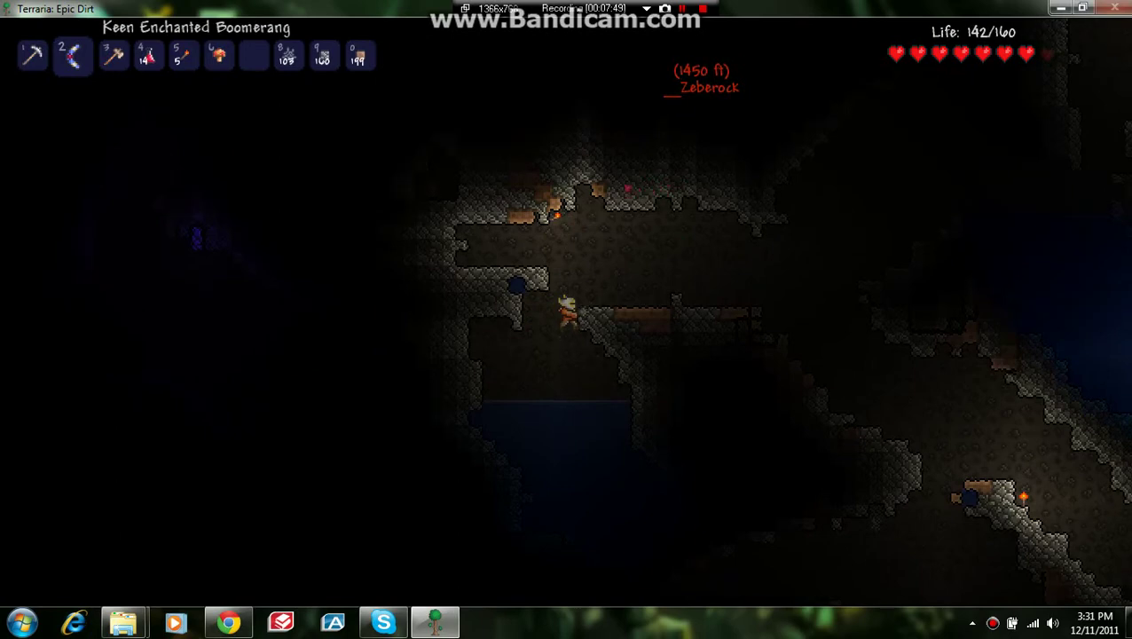
key(space)
key(a)
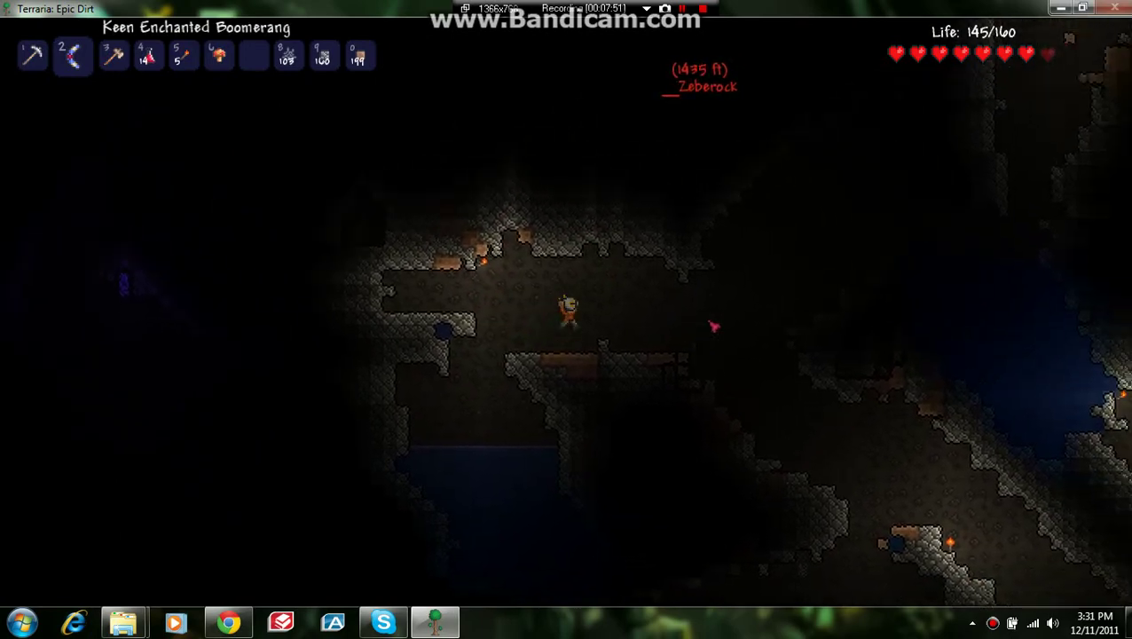
key(d)
key(space)
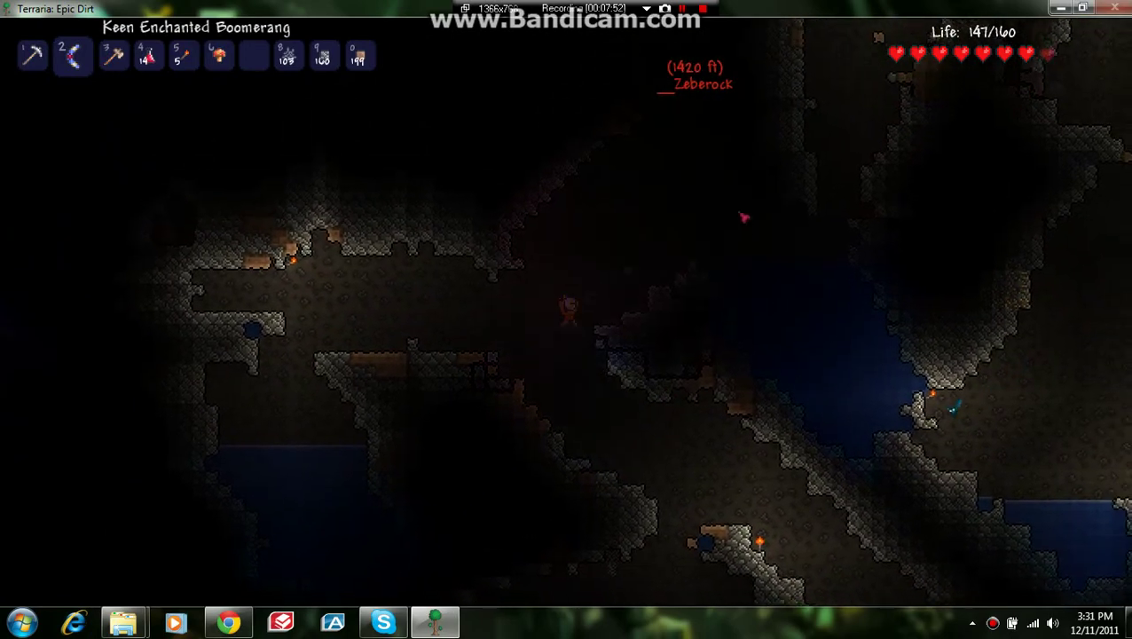
Walk toward the flooded chamber and climb up into the next passage
key(a)
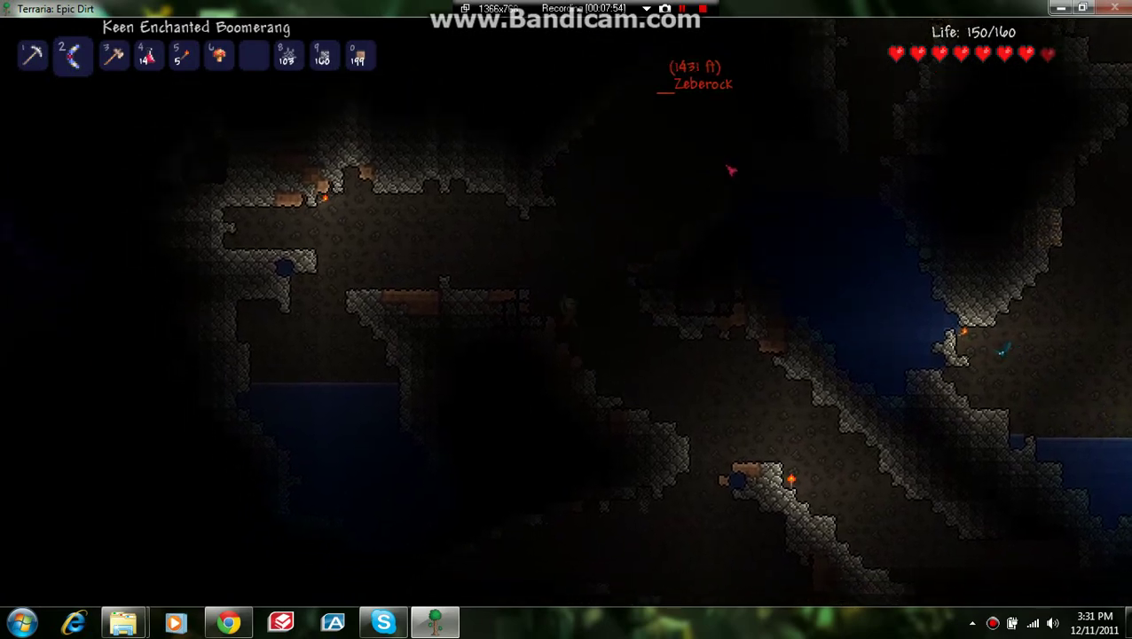
key(space)
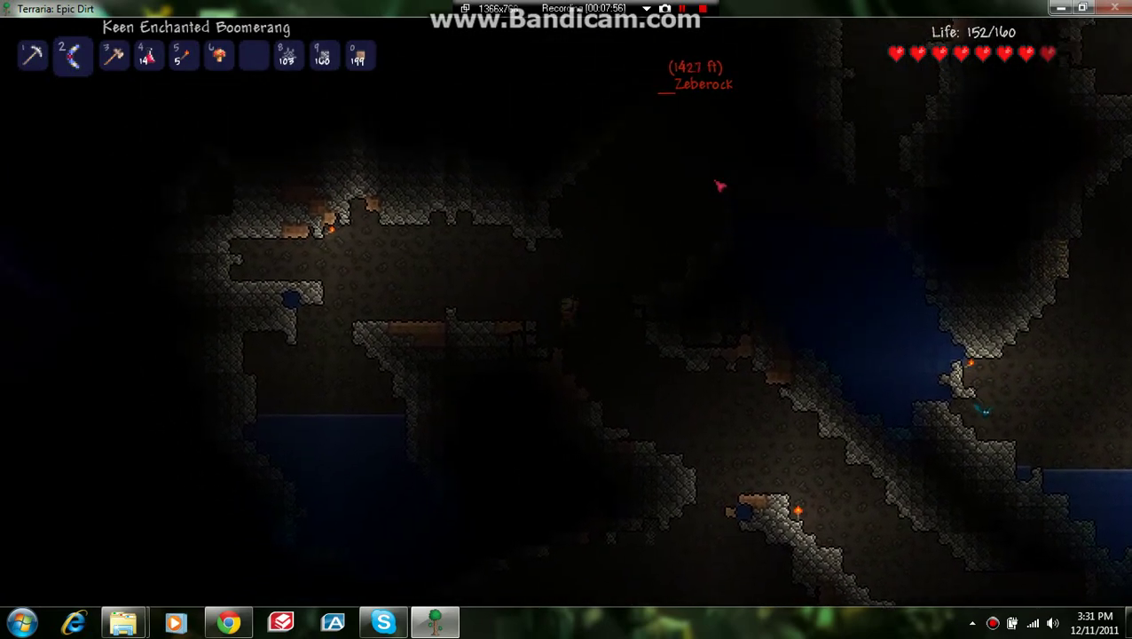
key(space)
key(space)
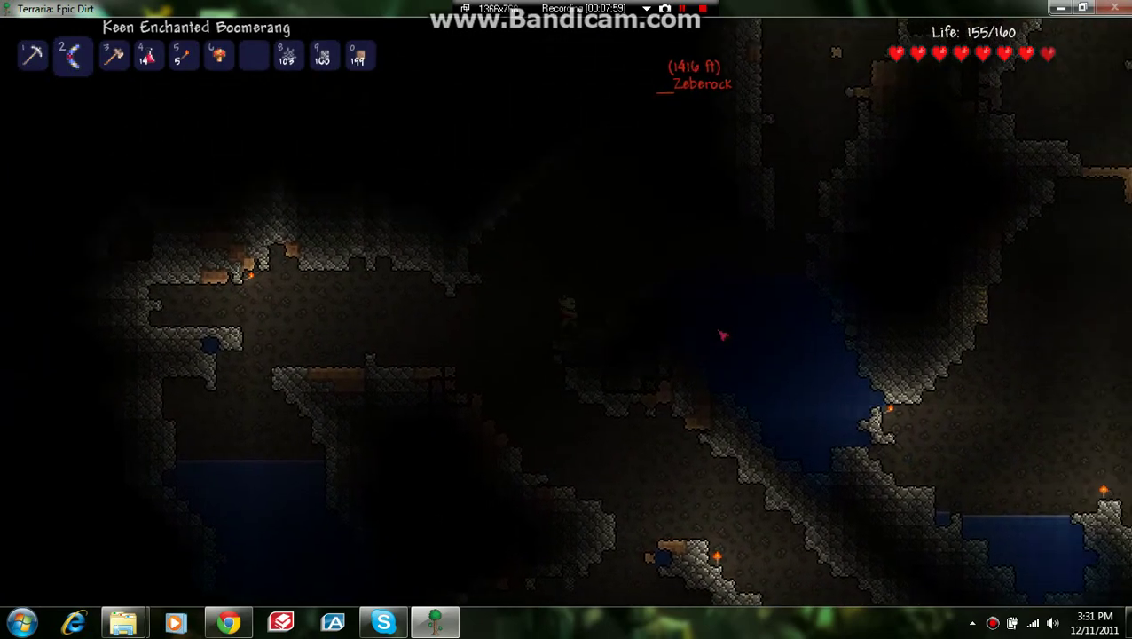
key(space)
key(space)
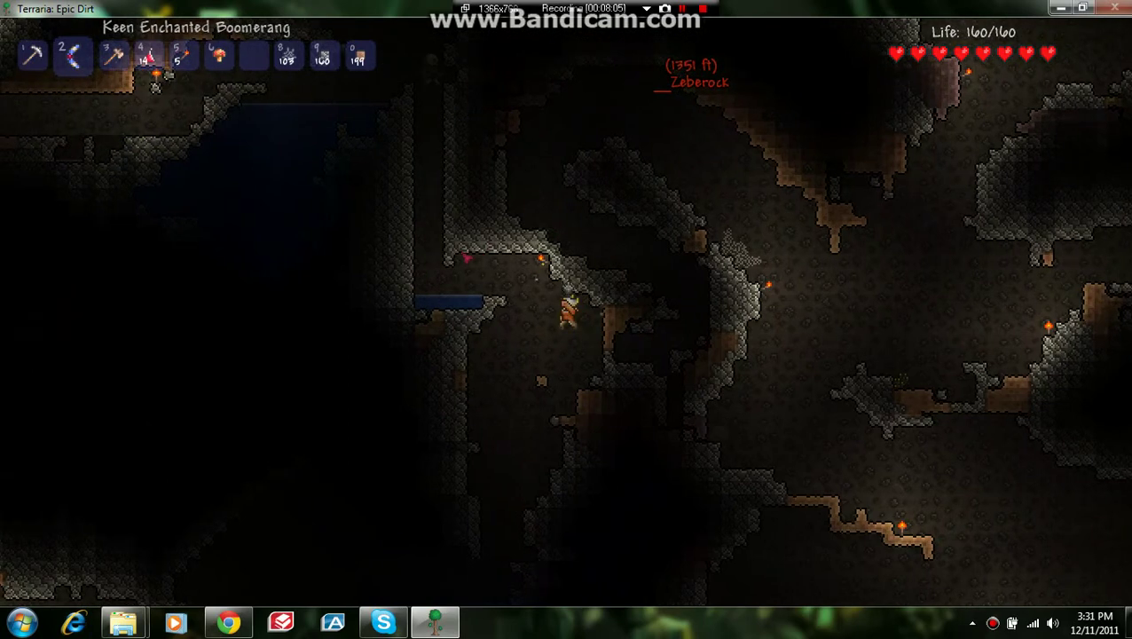
Explore the upper-left passage, picking up the silver and copper coins
key(a)
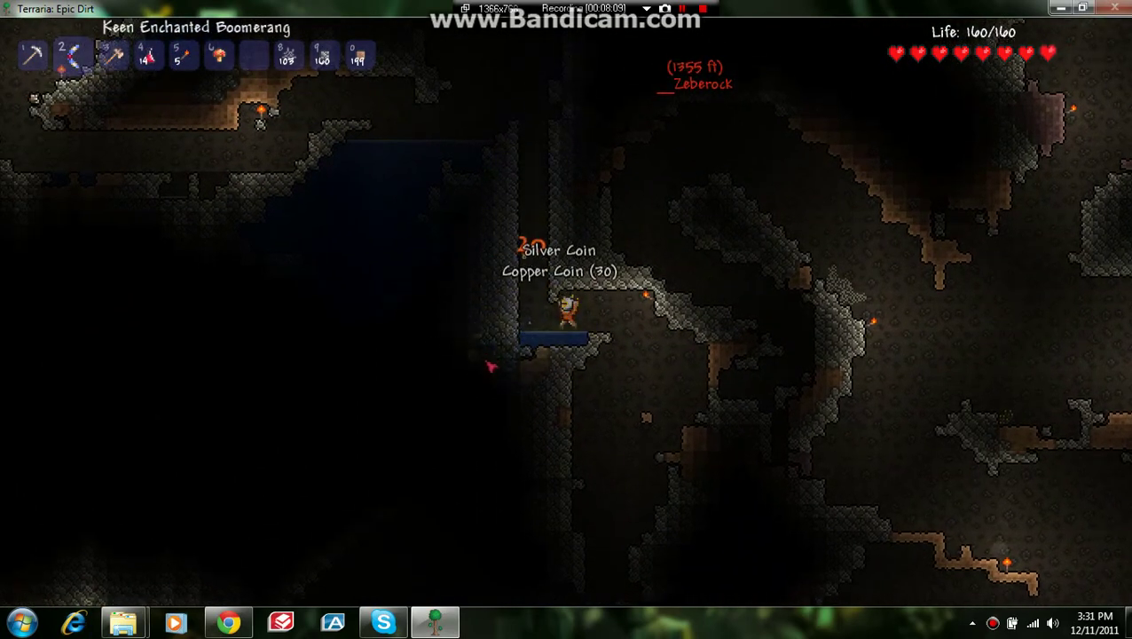
key(space)
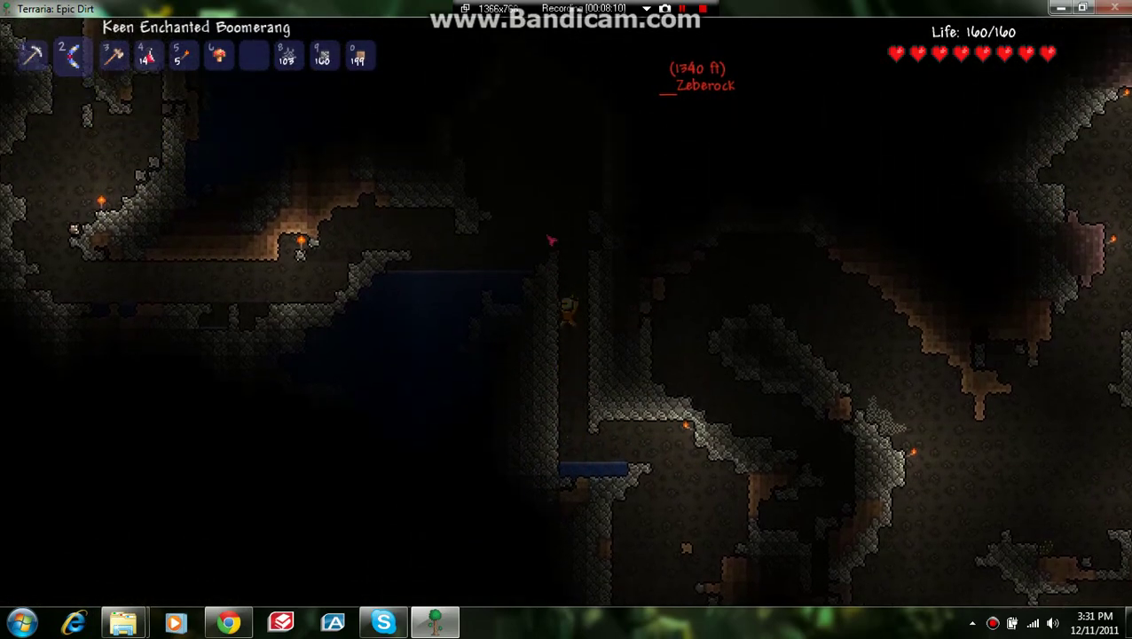
key(space)
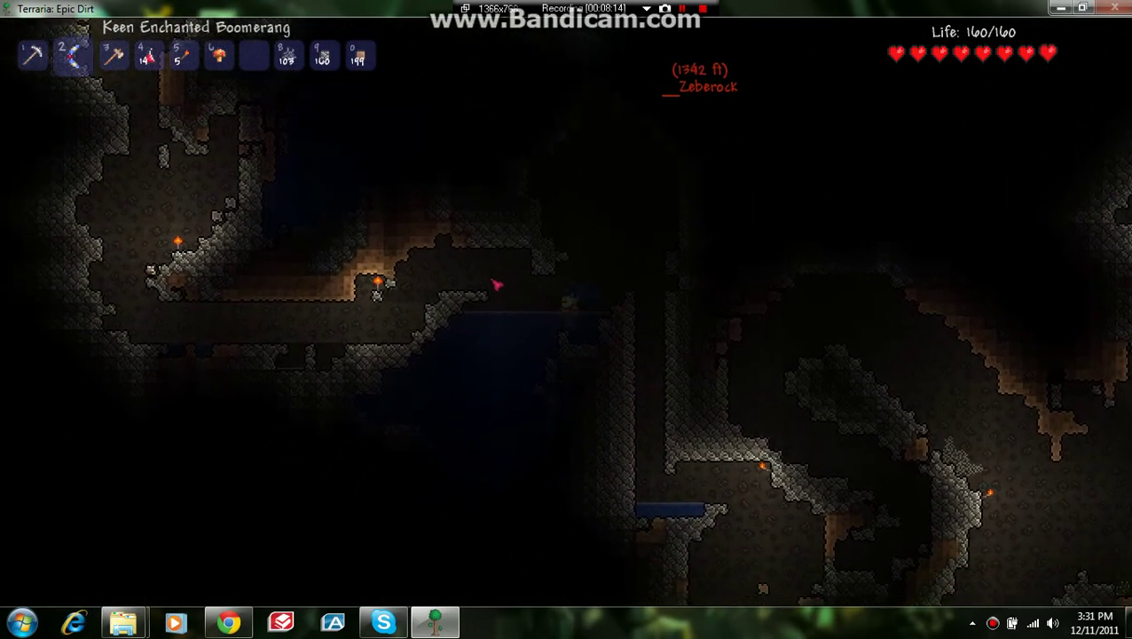
key(a)
Head right through the tunnel and shallow water, then fall down the shaft
key(d)
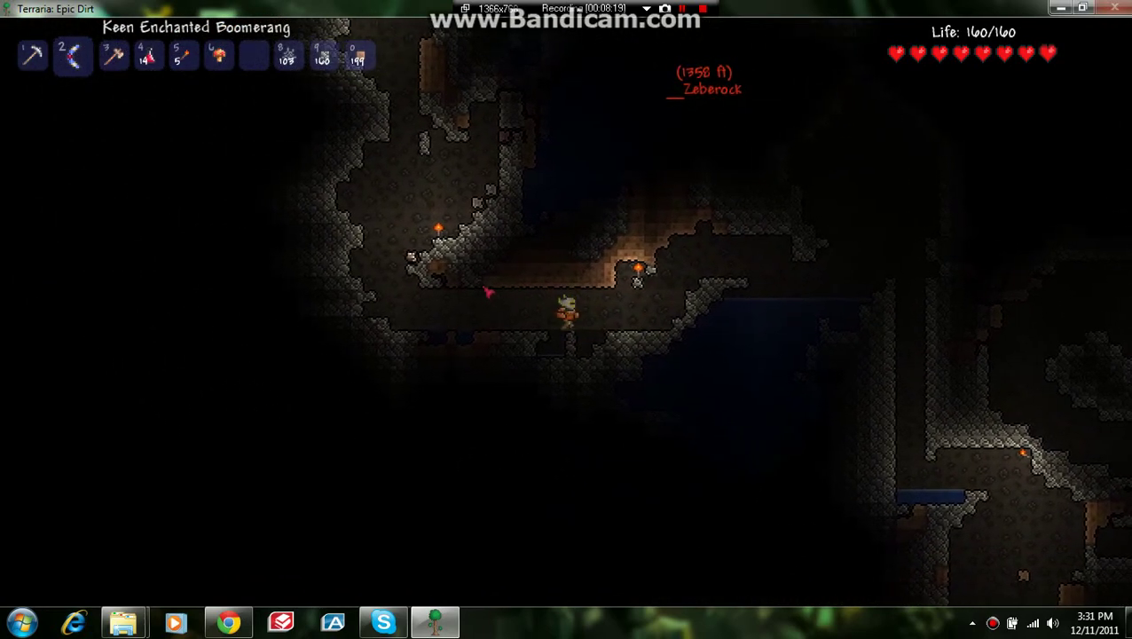
key(d)
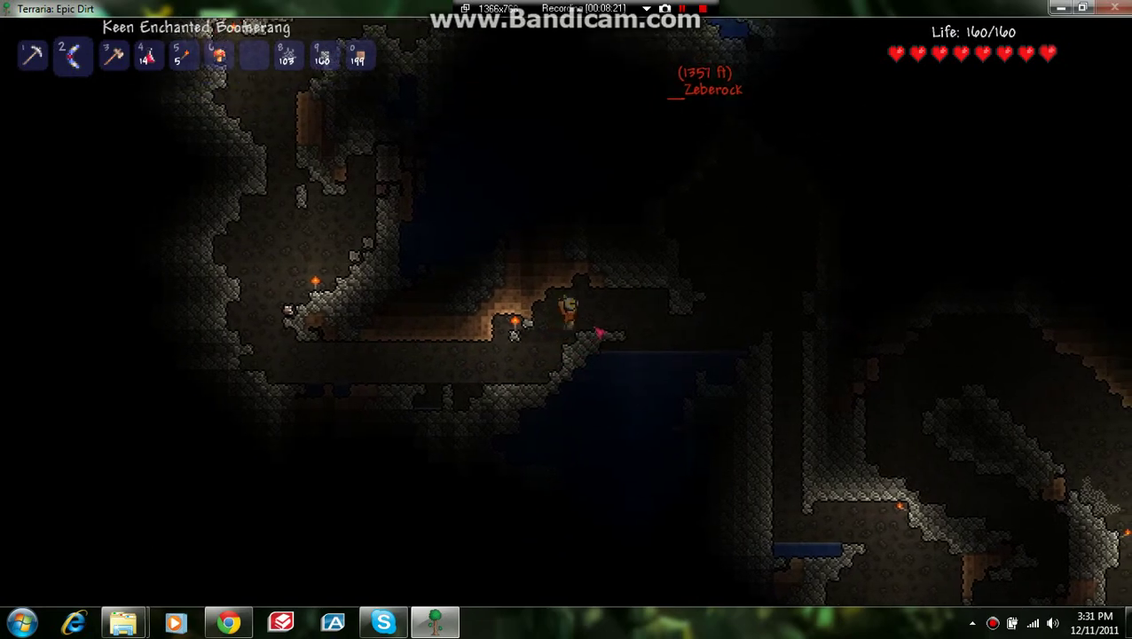
key(d)
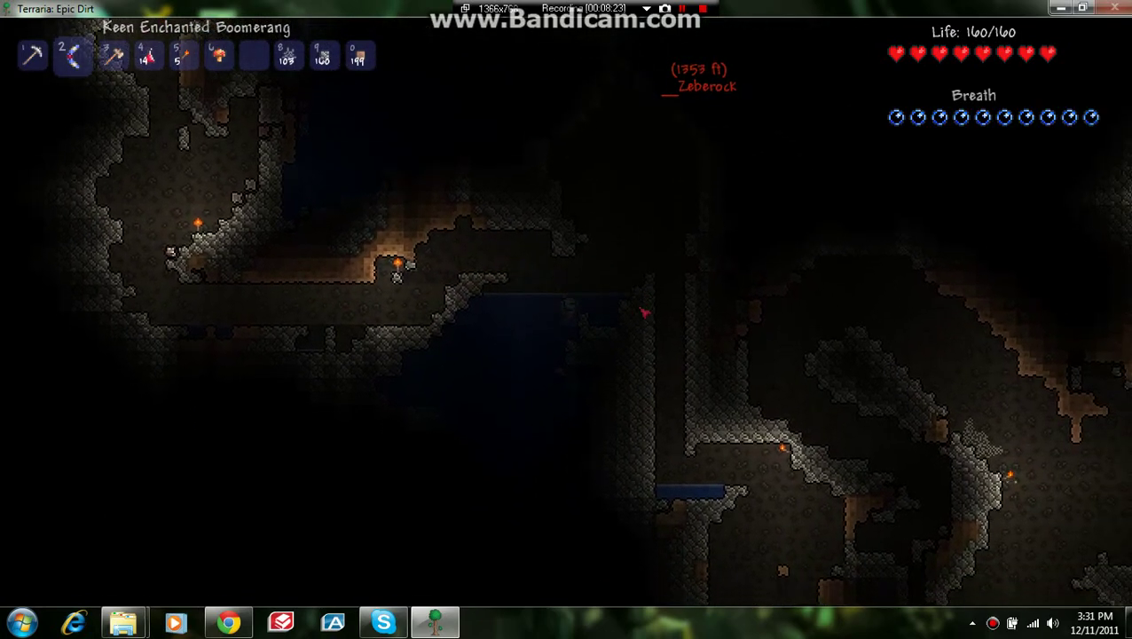
key(space)
key(d)
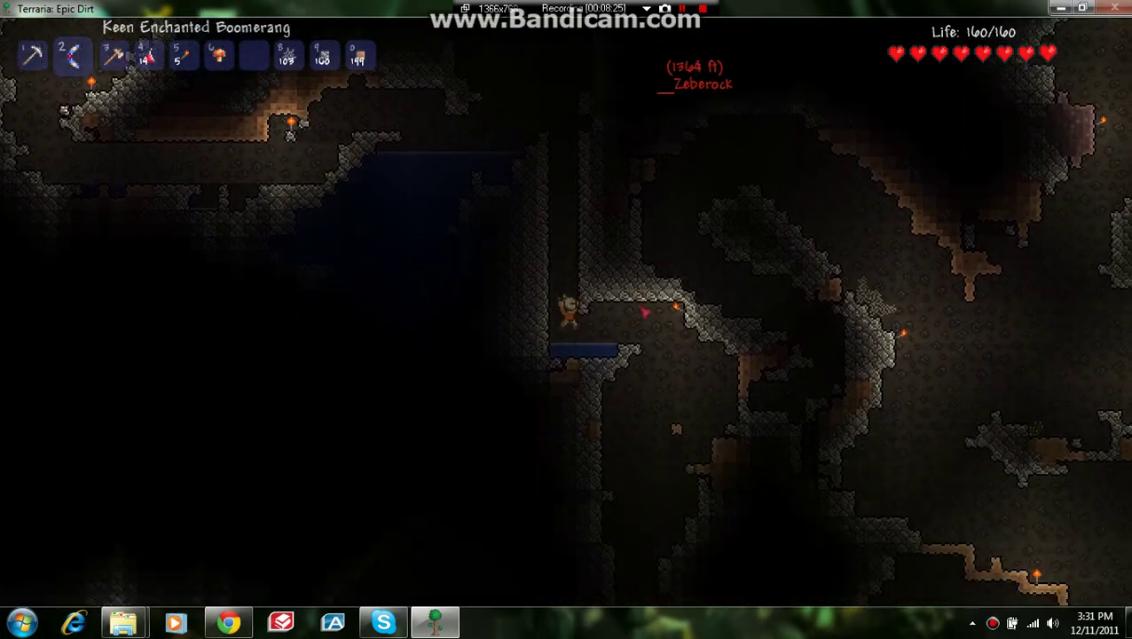
key(d)
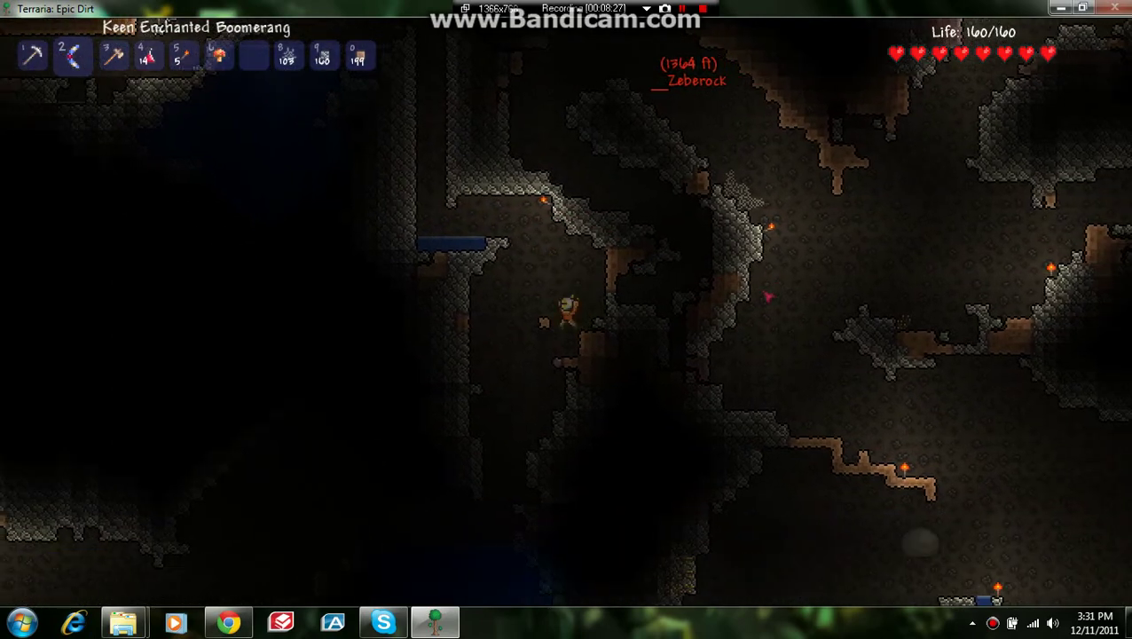
key(s)
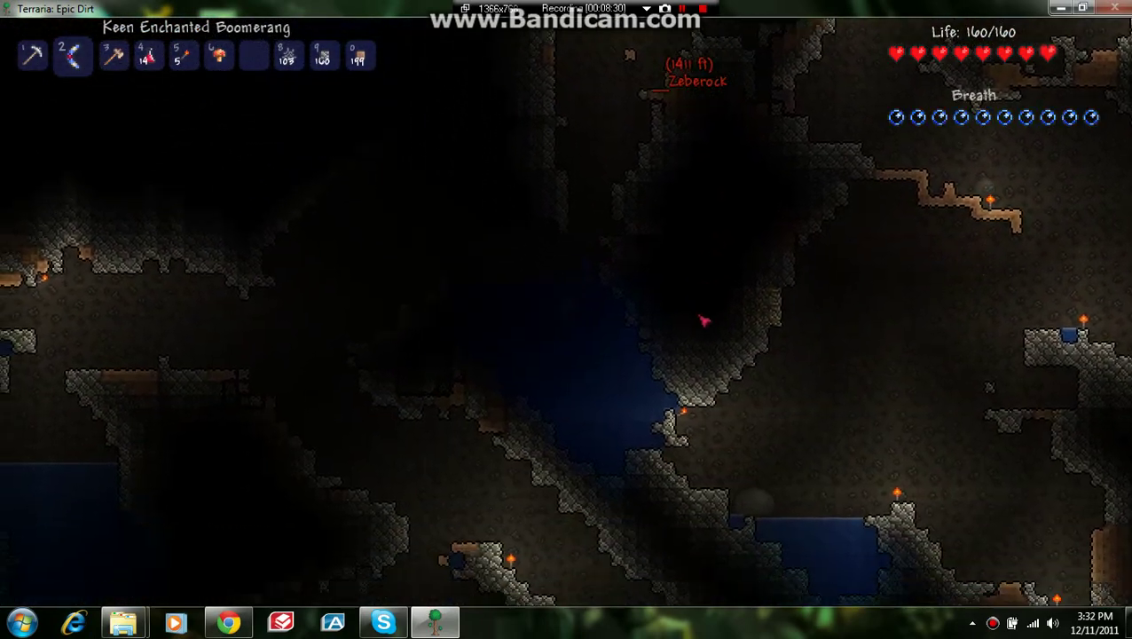
Swim out of the pool, walk down the slope, and wade through the flooded pool
key(space)
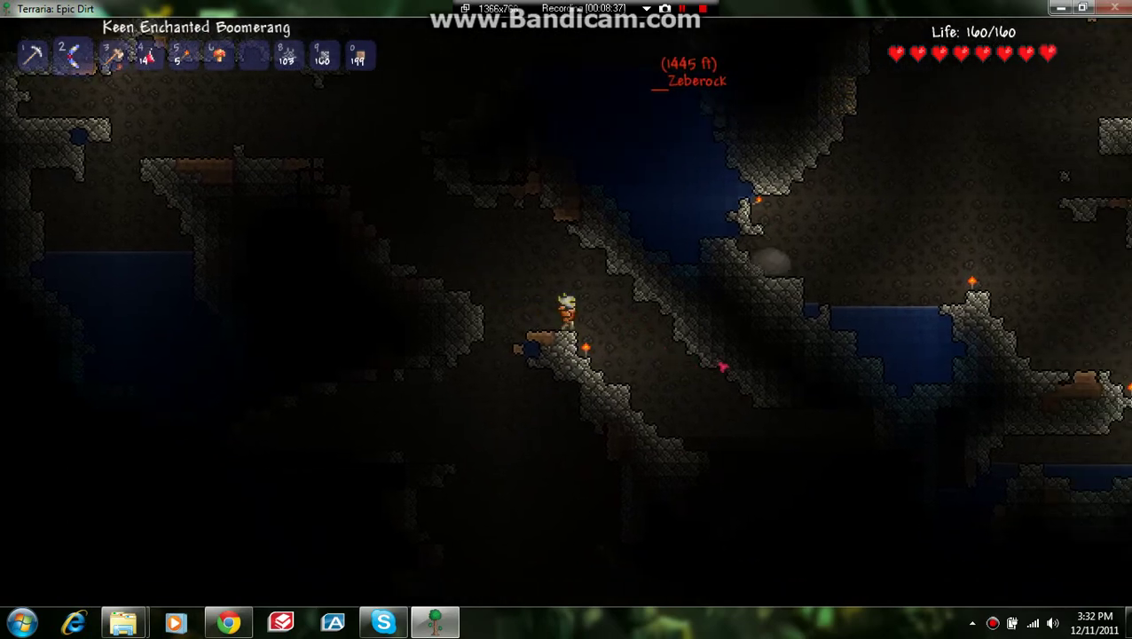
key(a)
key(d)
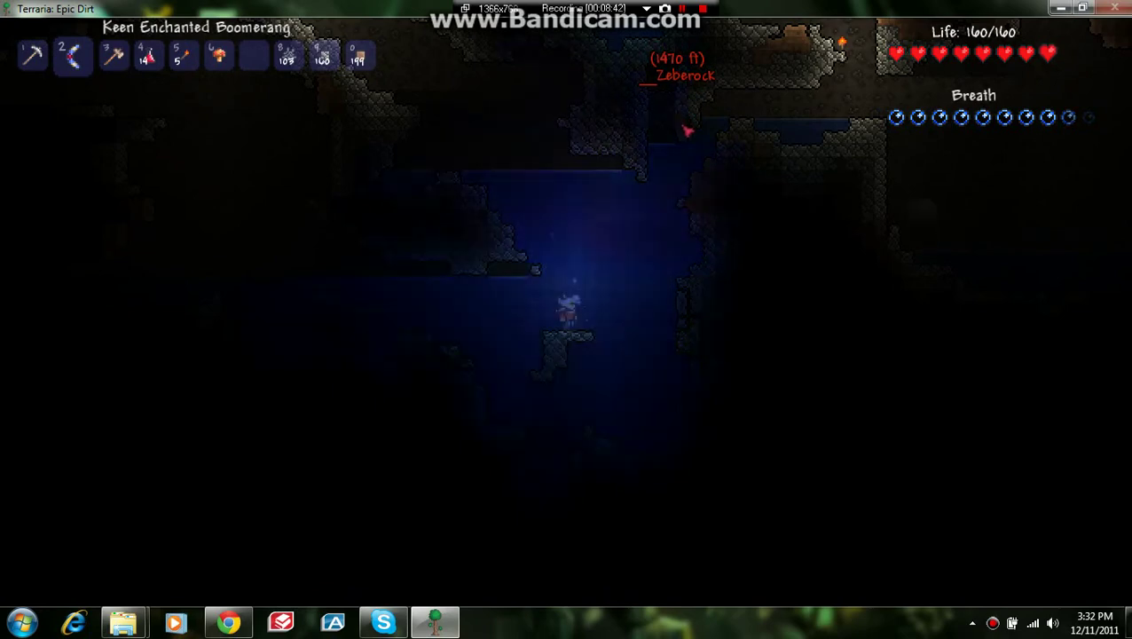
key(space)
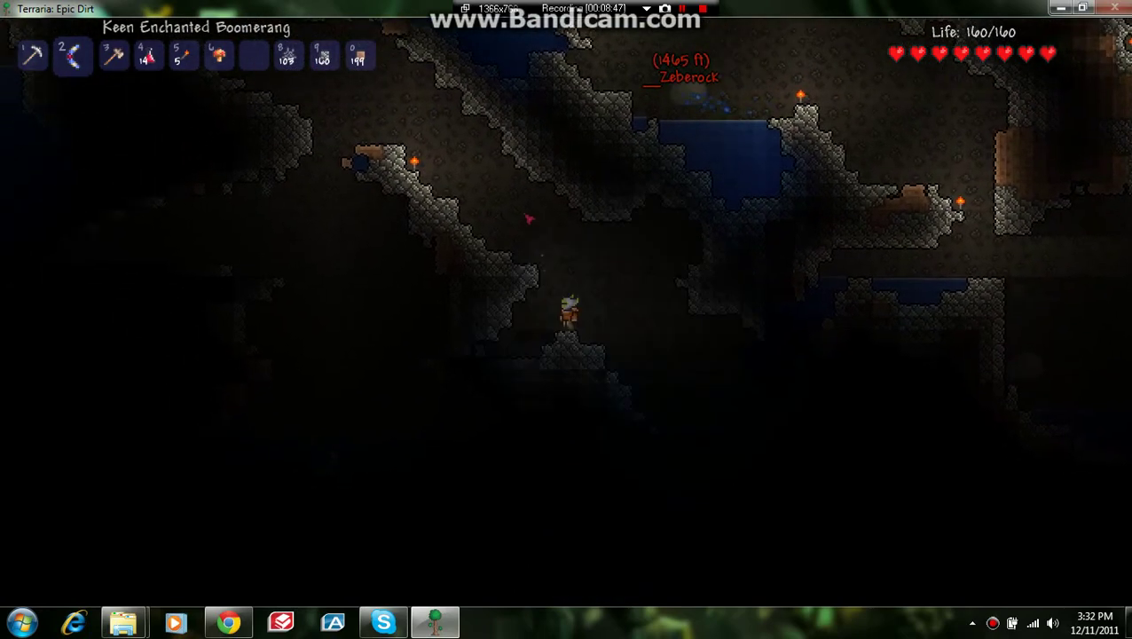
Throw the boomerang up the slope, climb the rock ledges, and head left toward the water
click(502, 226)
key(space)
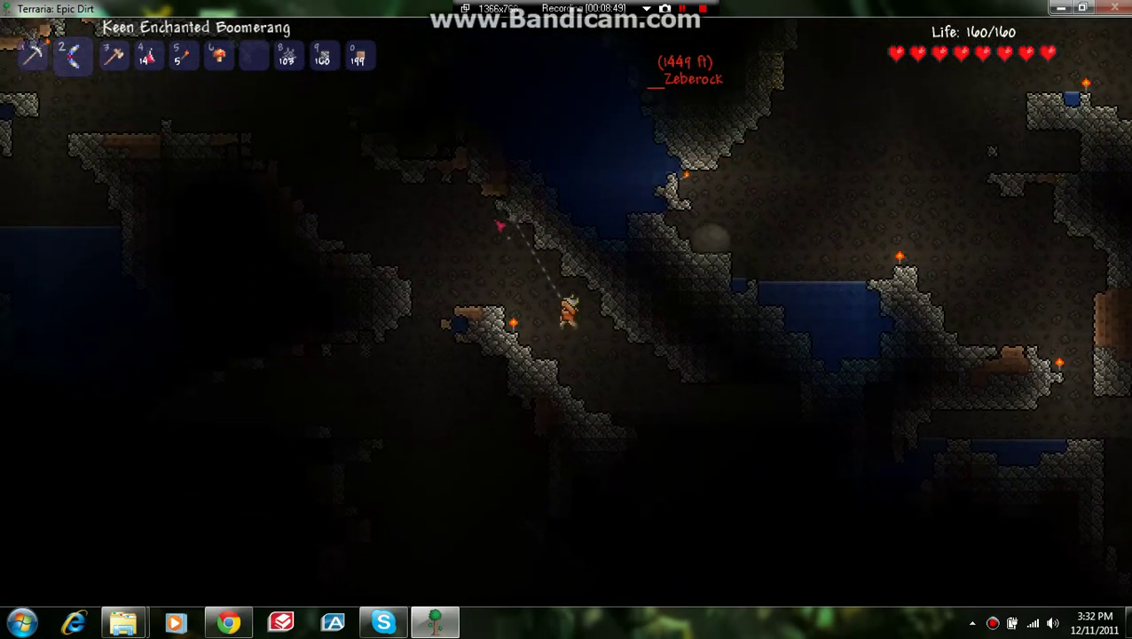
key(space)
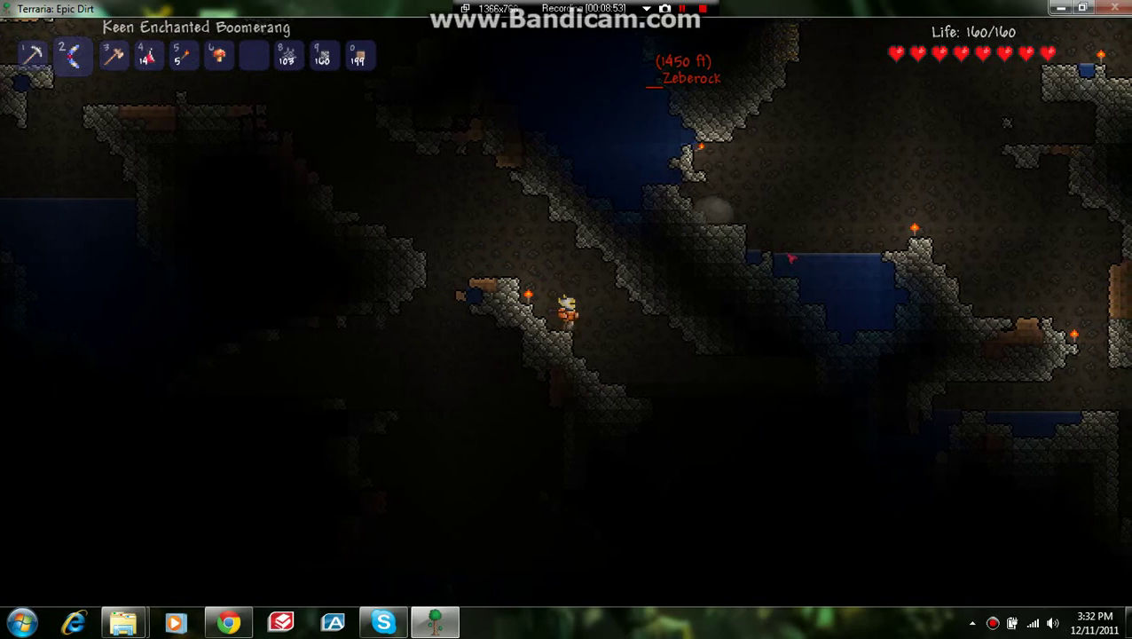
key(d)
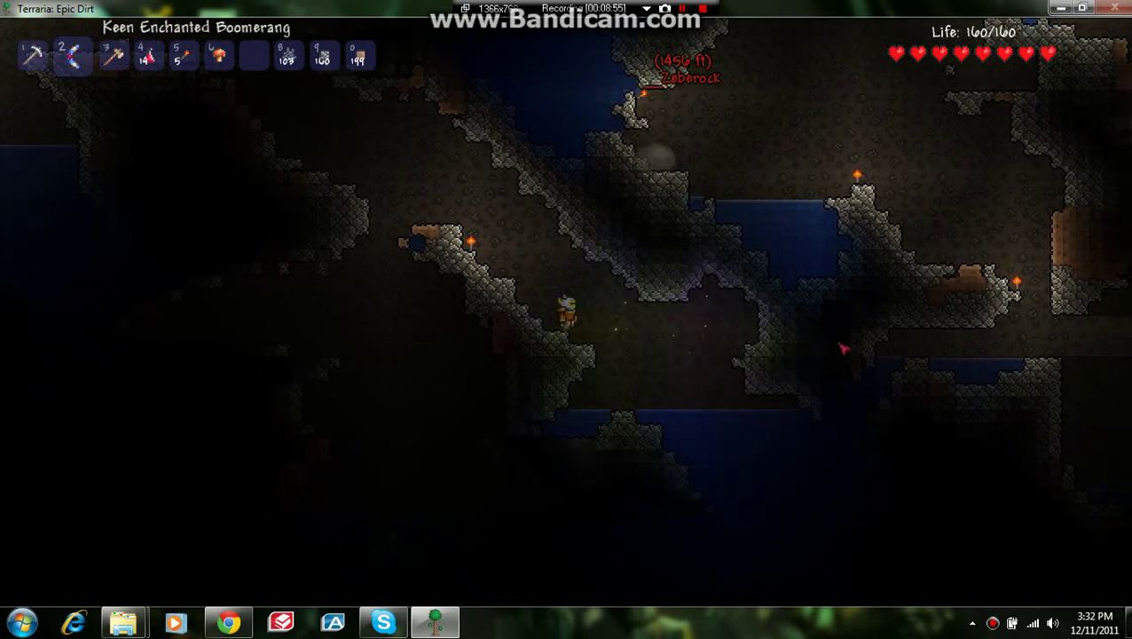
key(d)
key(space)
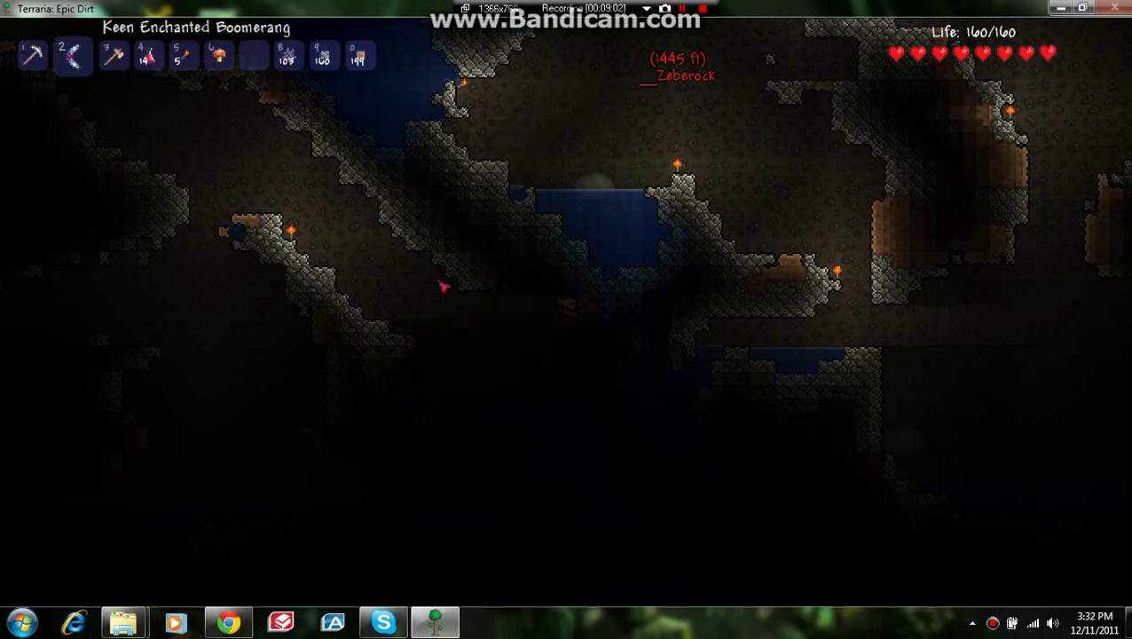
key(a)
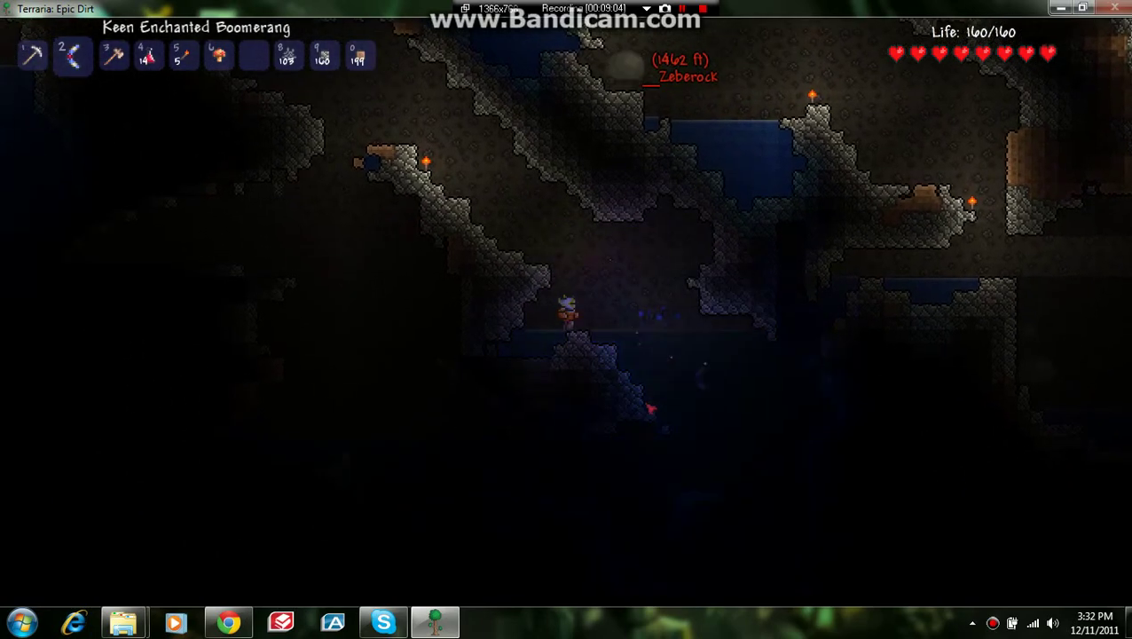
Dive right into the dark flooded tunnel, swim upward, and swap back to the boomerang
key(d)
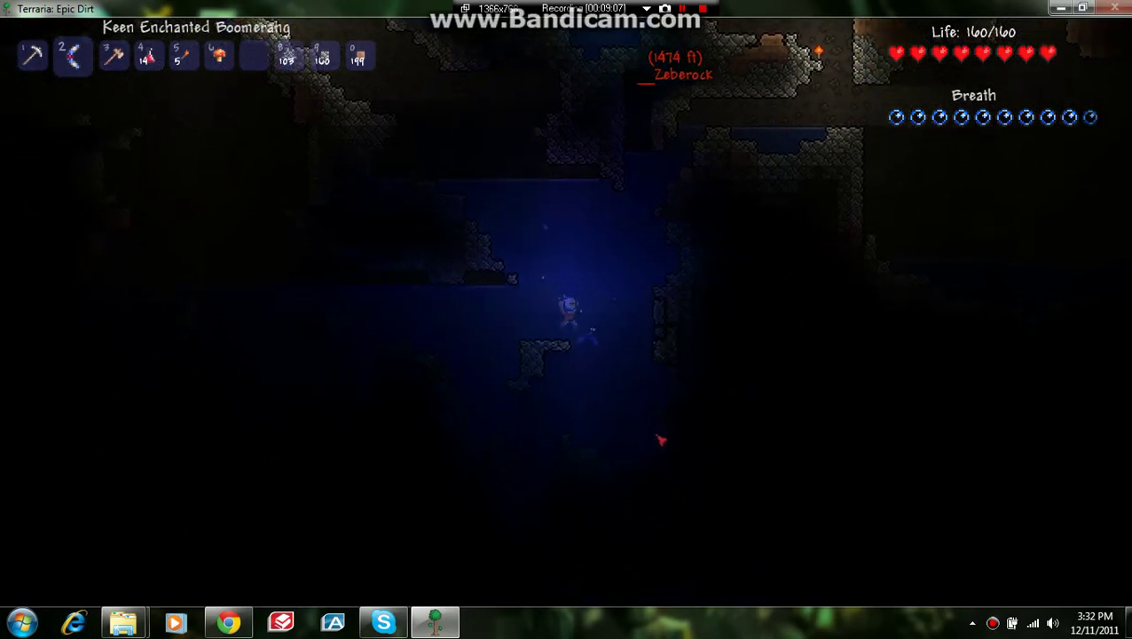
key(d)
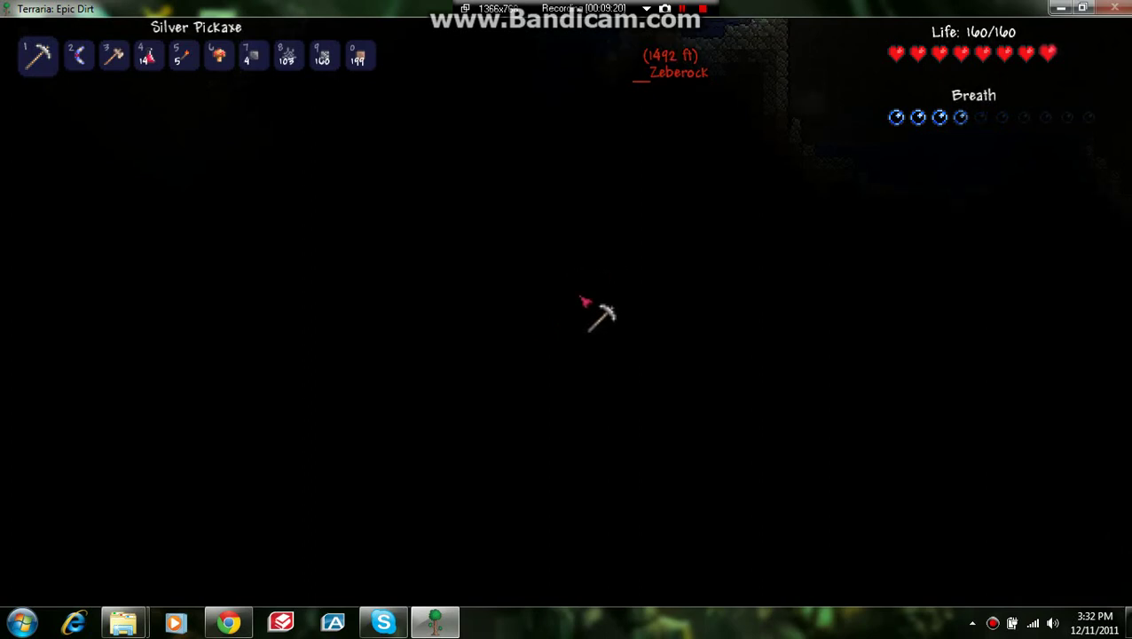
key(space)
key(space)
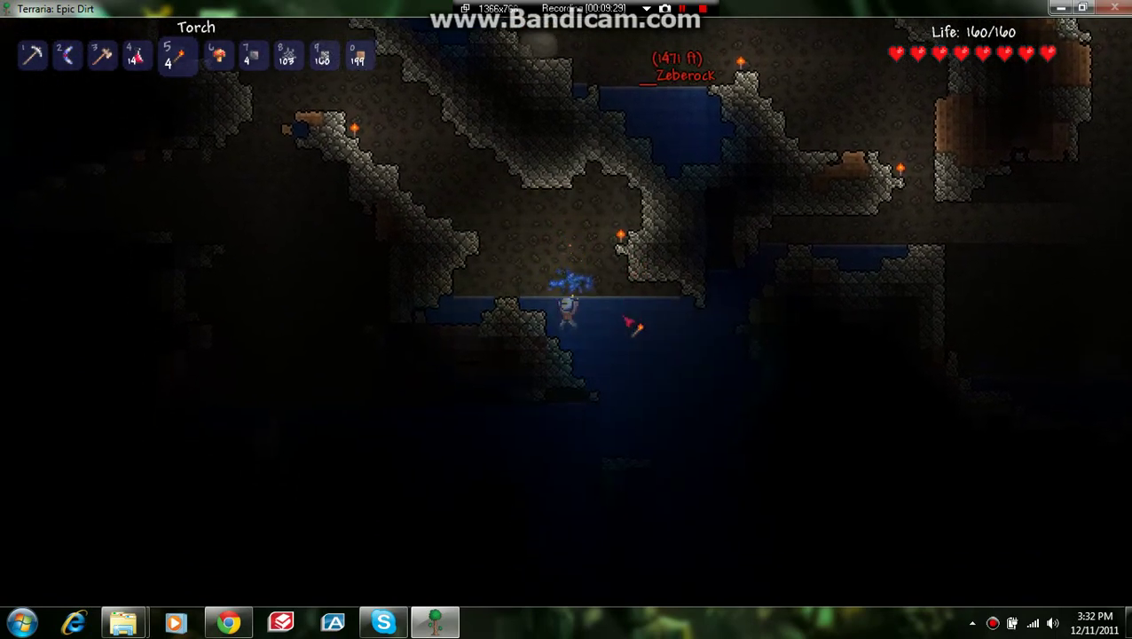
key(3)
key(2)
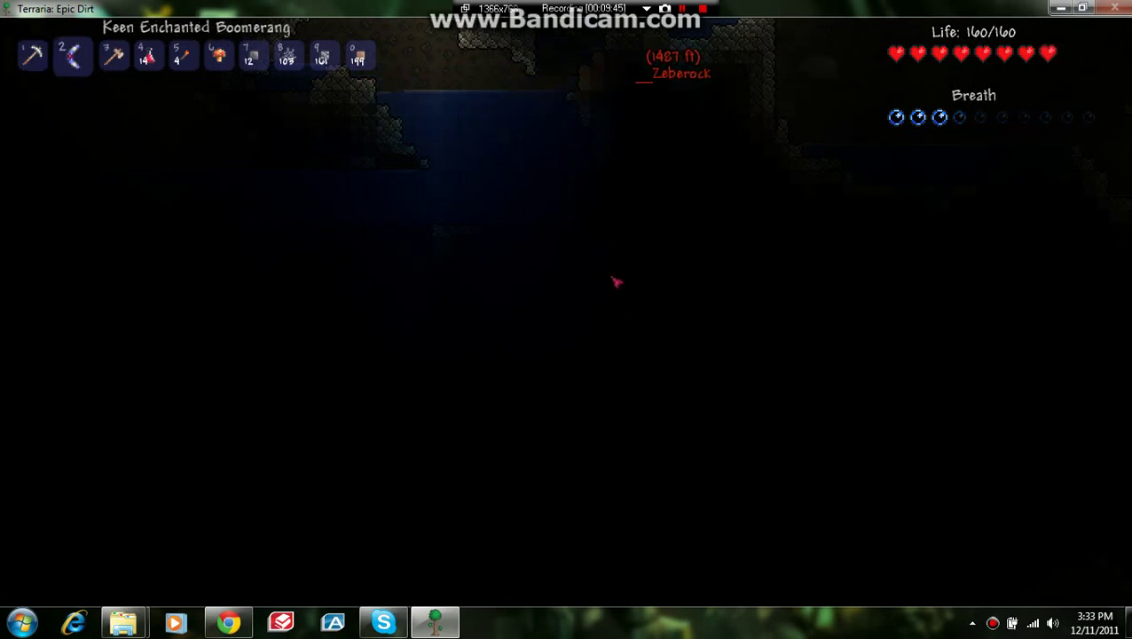
key(a)
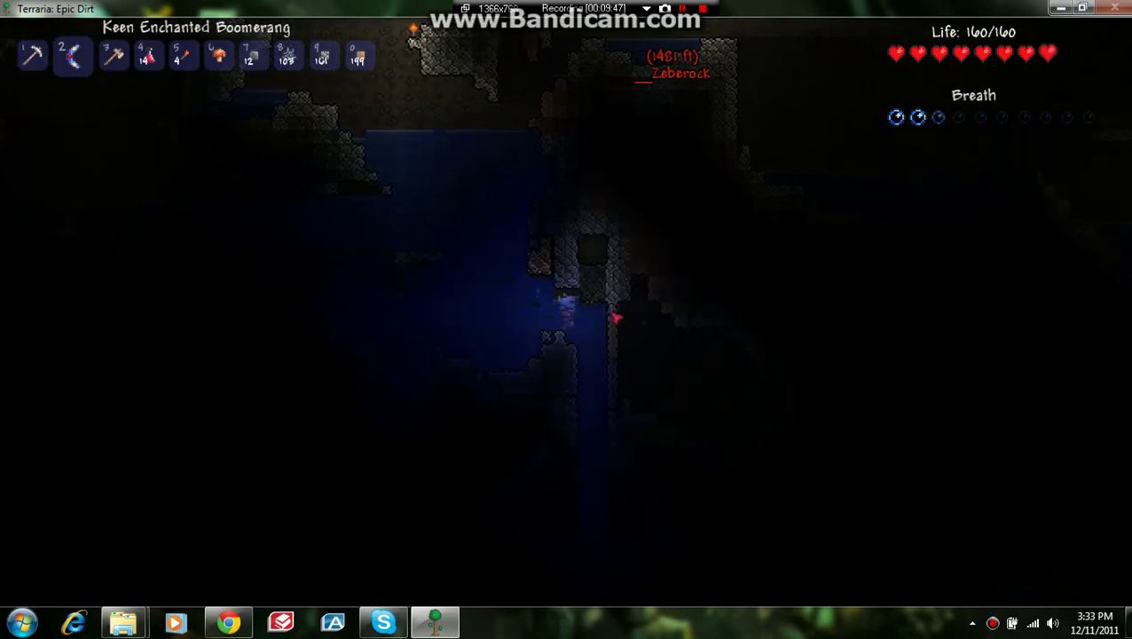